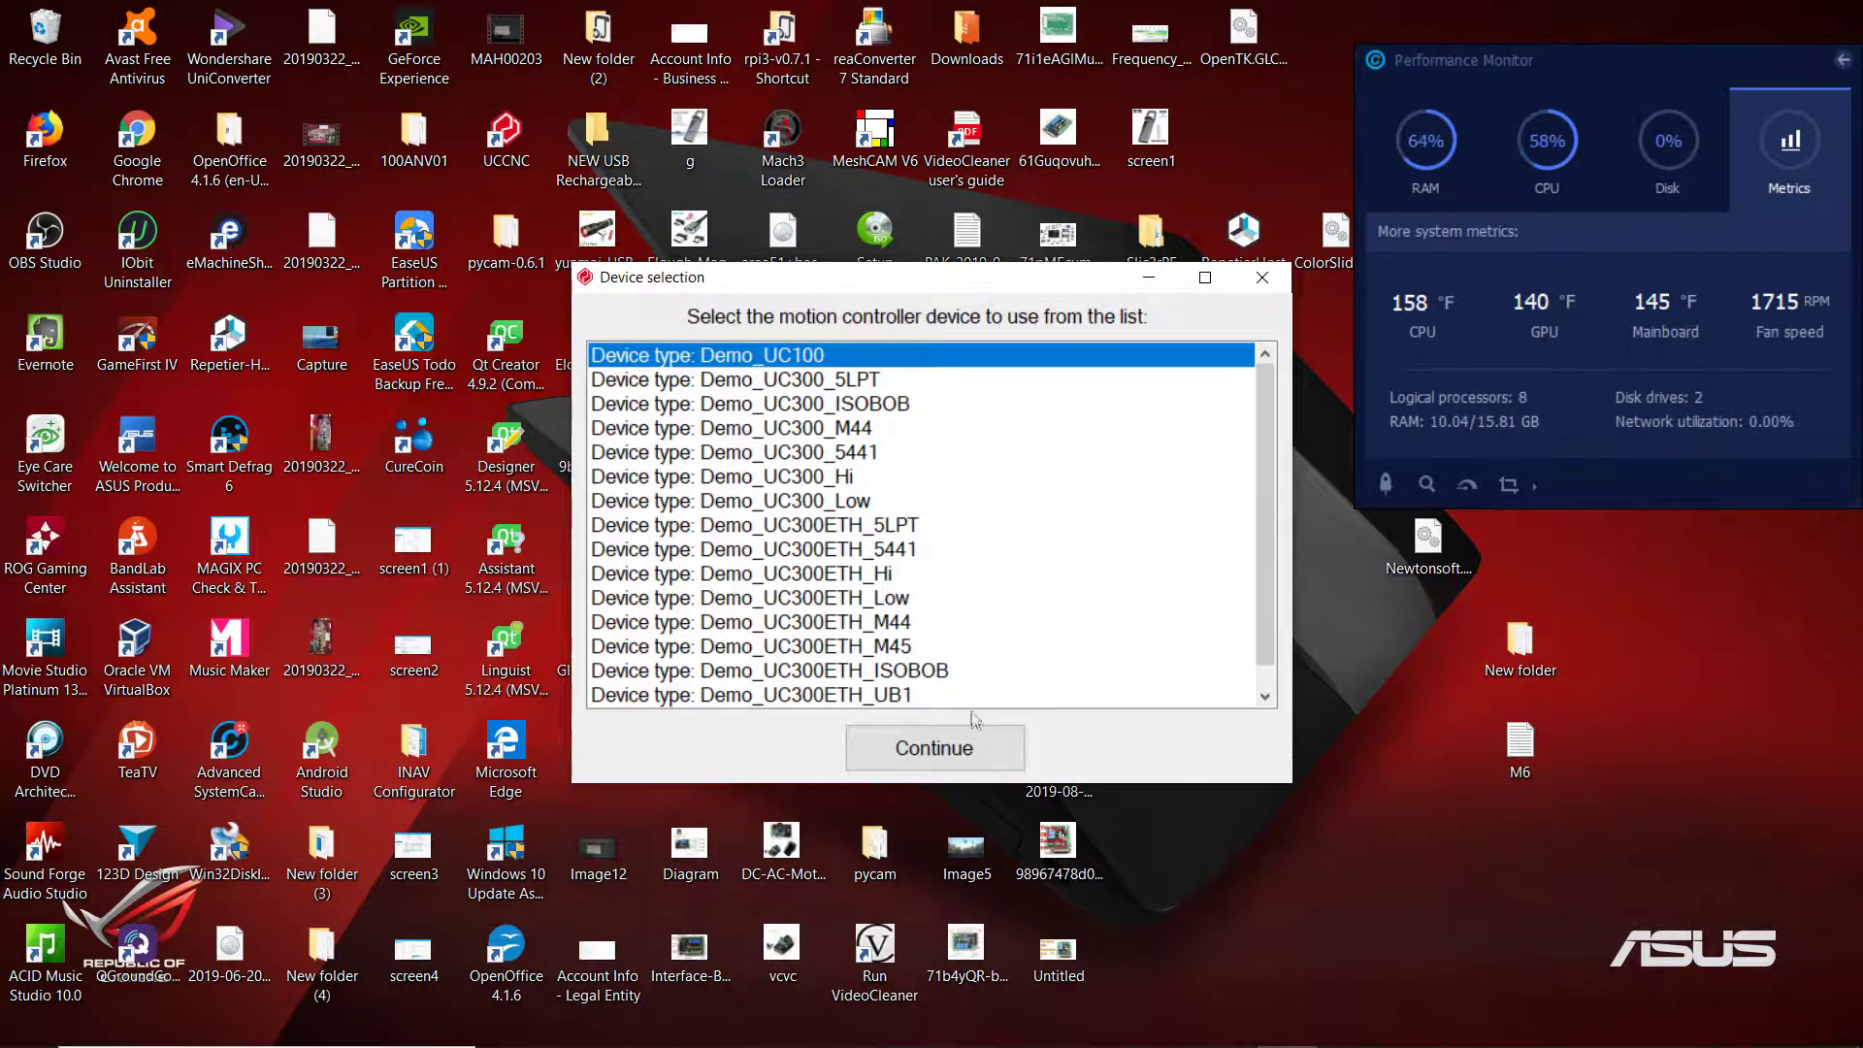
# Launch UCCNC in demo mode with Demo_UC100 and bring up the Configuration page.
pyautogui.click(970, 747)
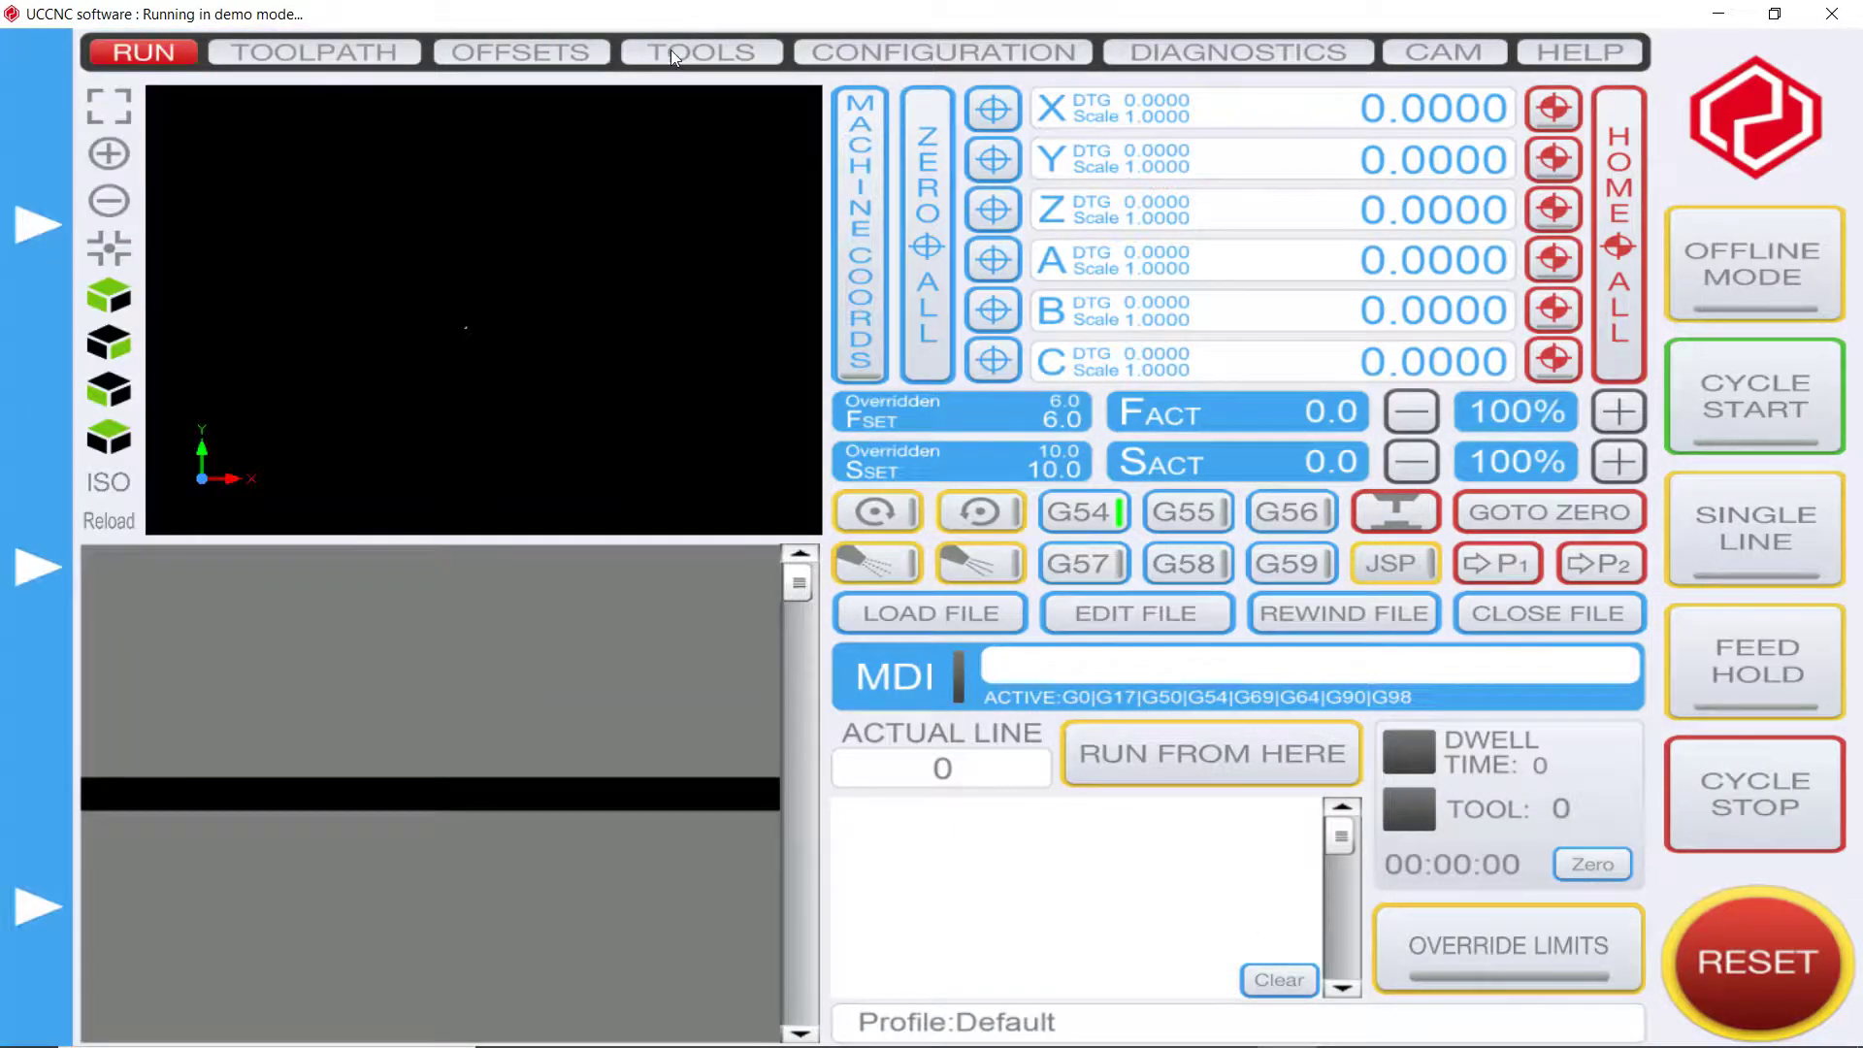
pyautogui.click(893, 54)
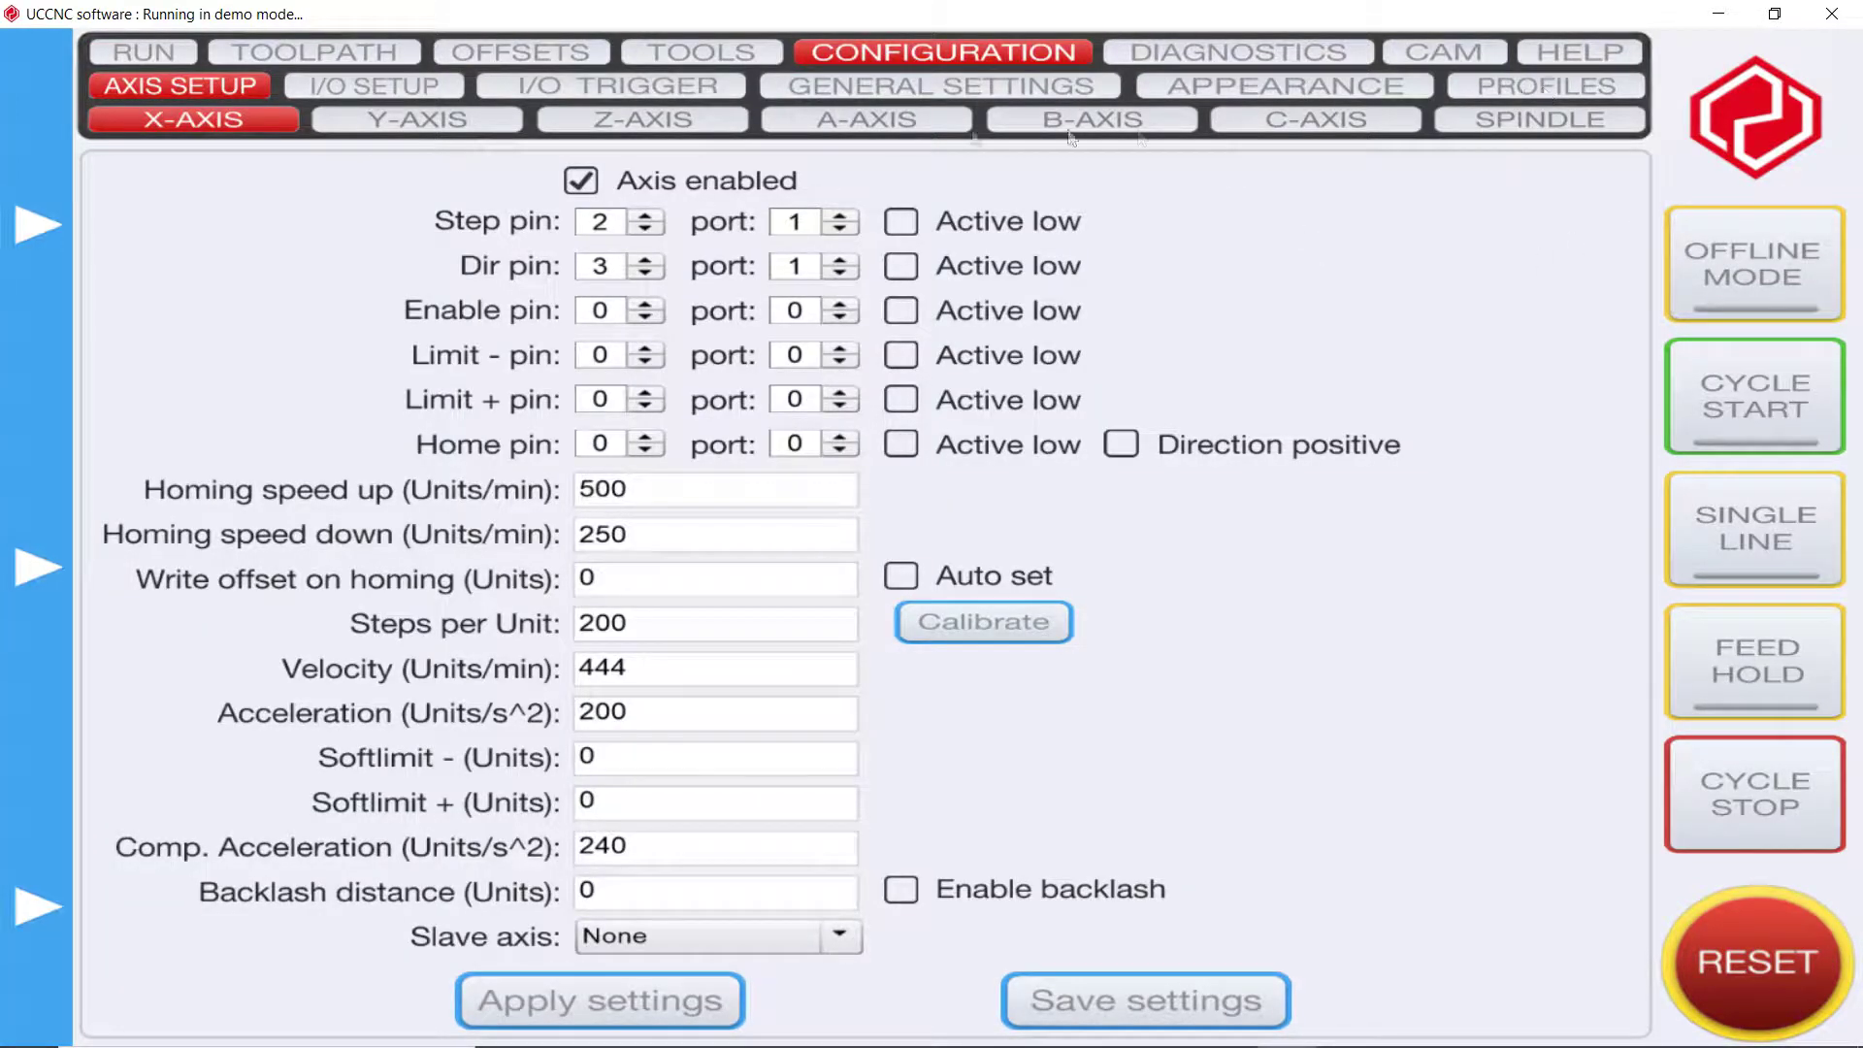
# Confirm the profile list holds only Default and Plasma, then minimize UCCNC.
pyautogui.click(1502, 84)
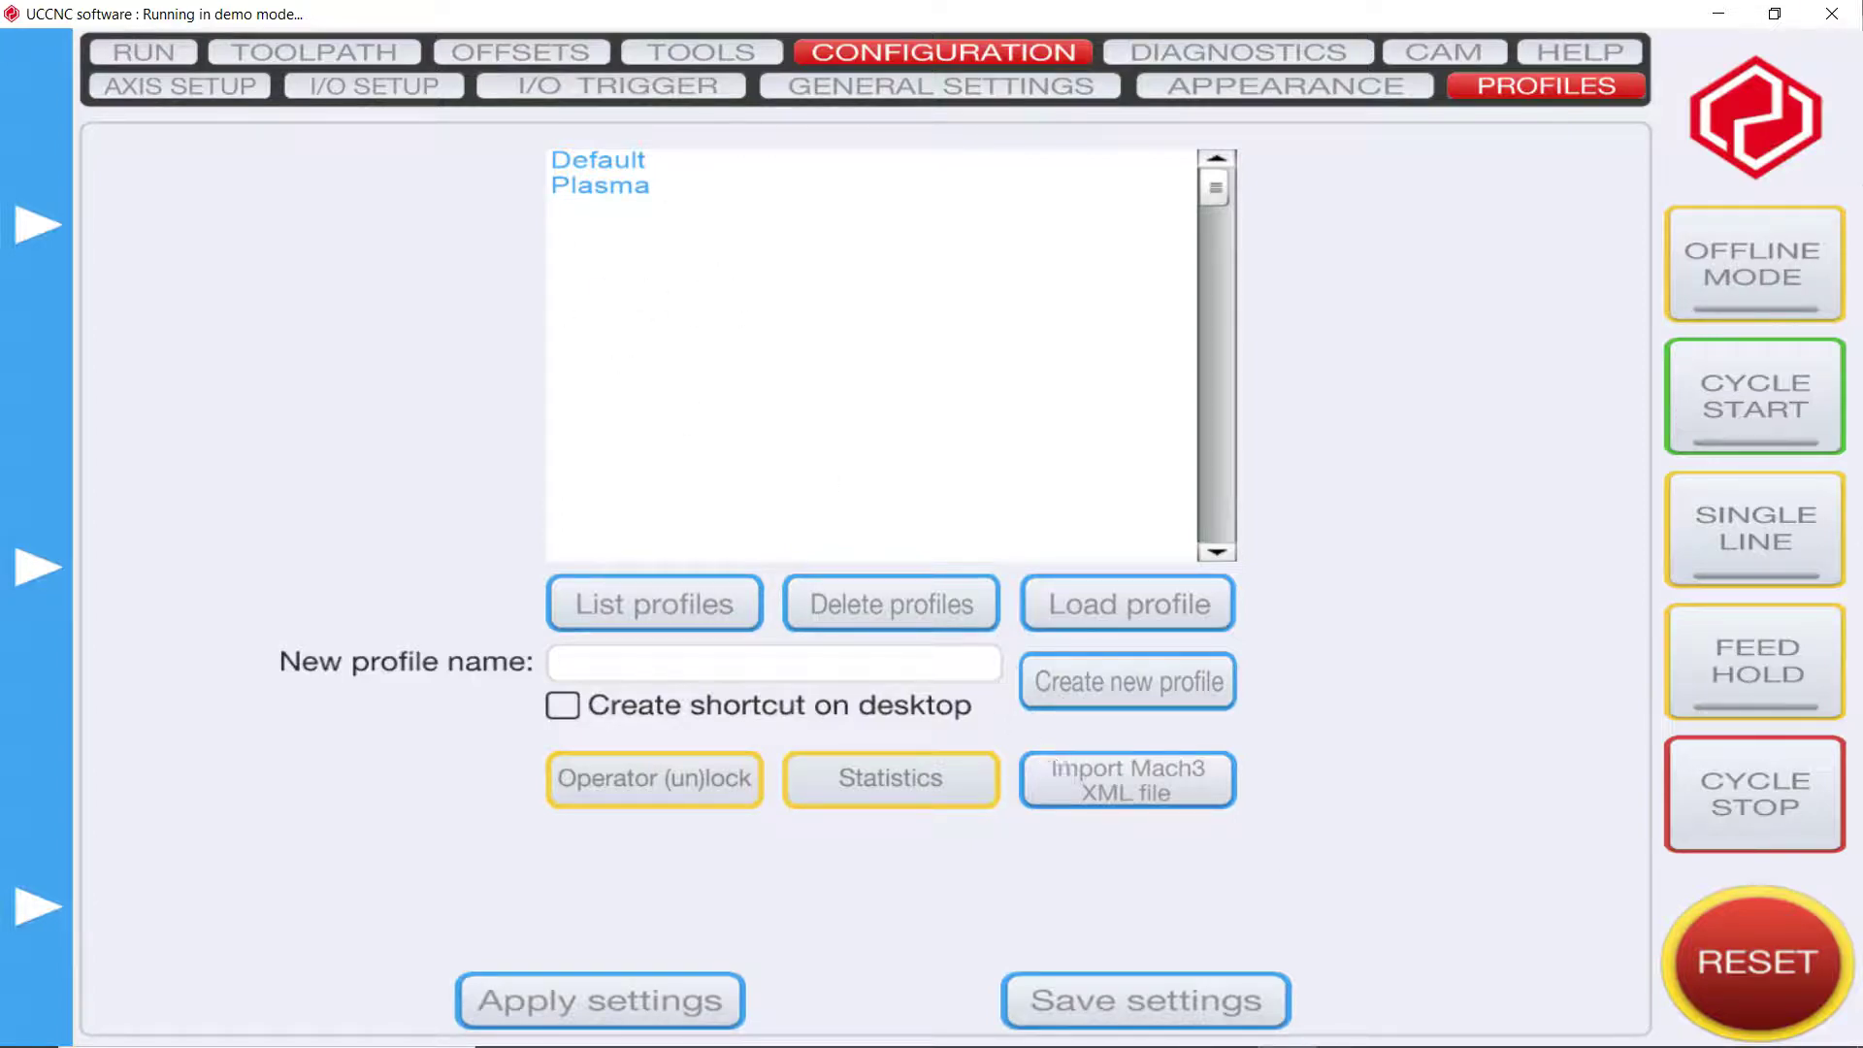
pyautogui.click(1719, 13)
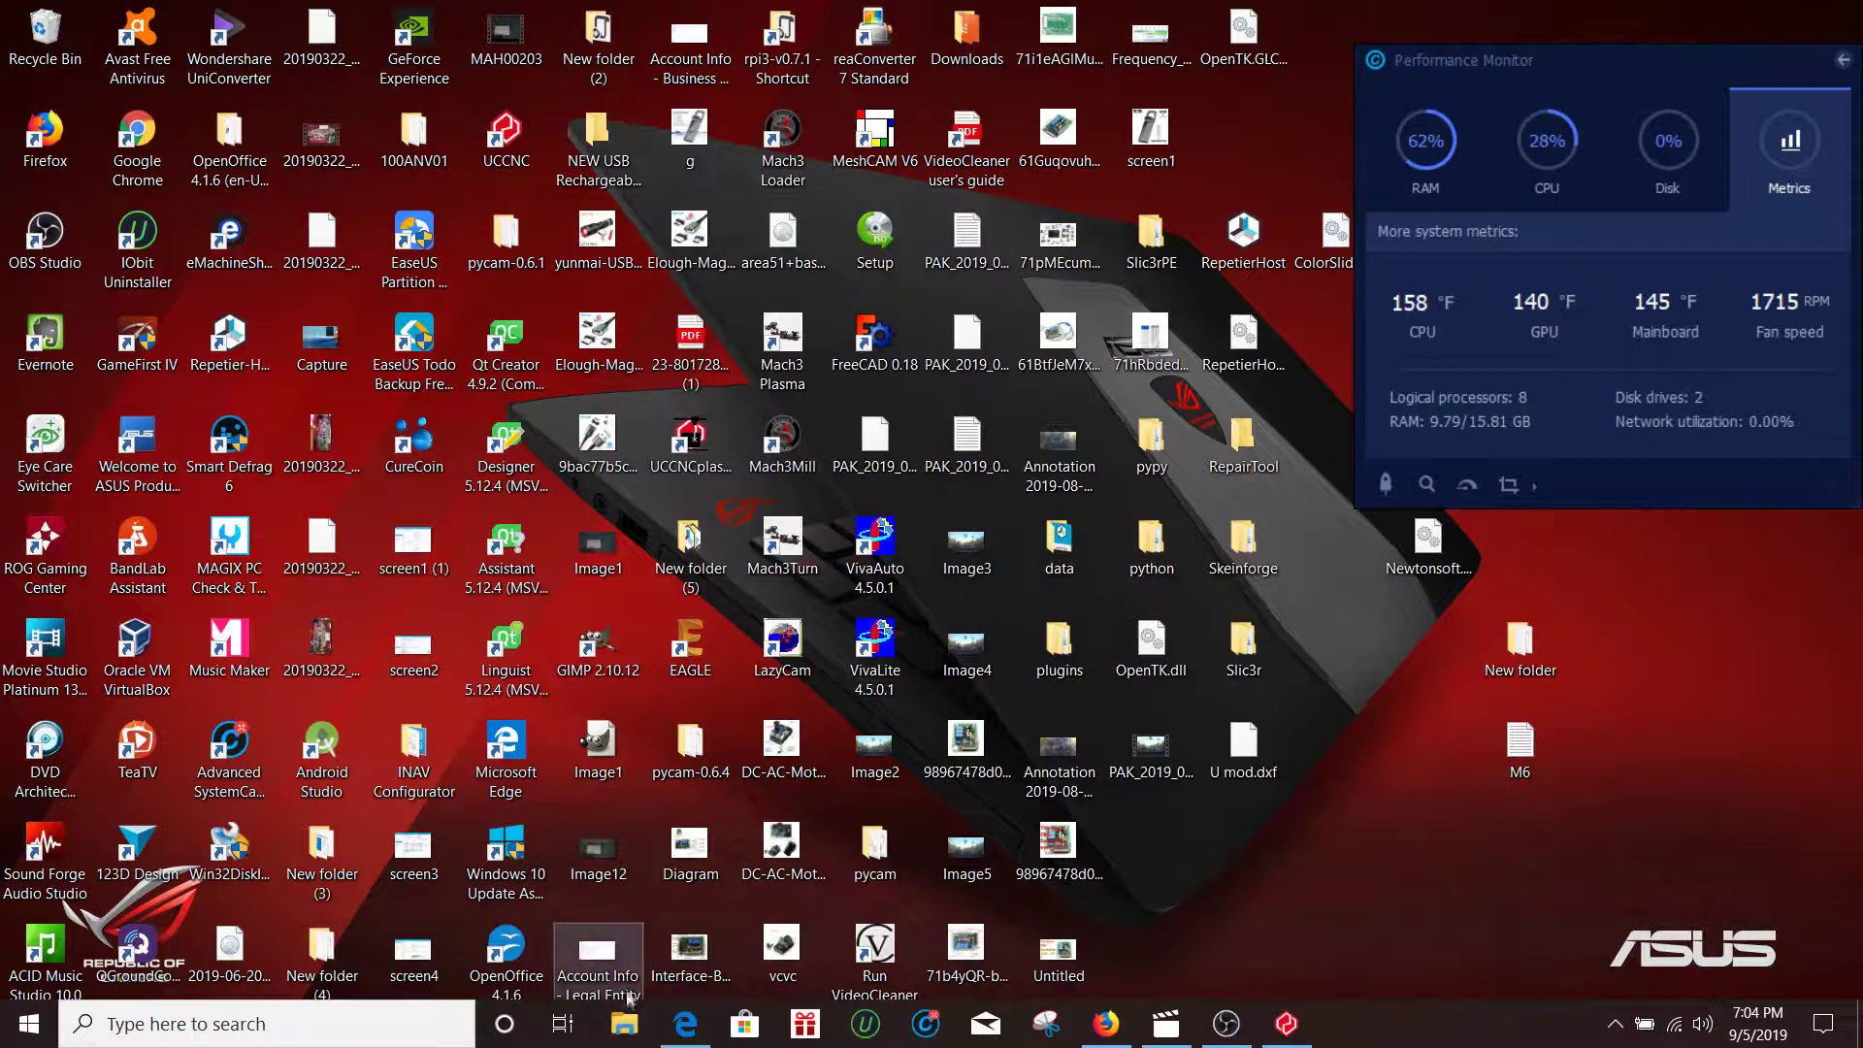
# Browse File Explorer to the BOOT (F:) drive and select the MY Default 1 file.
pyautogui.click(624, 1024)
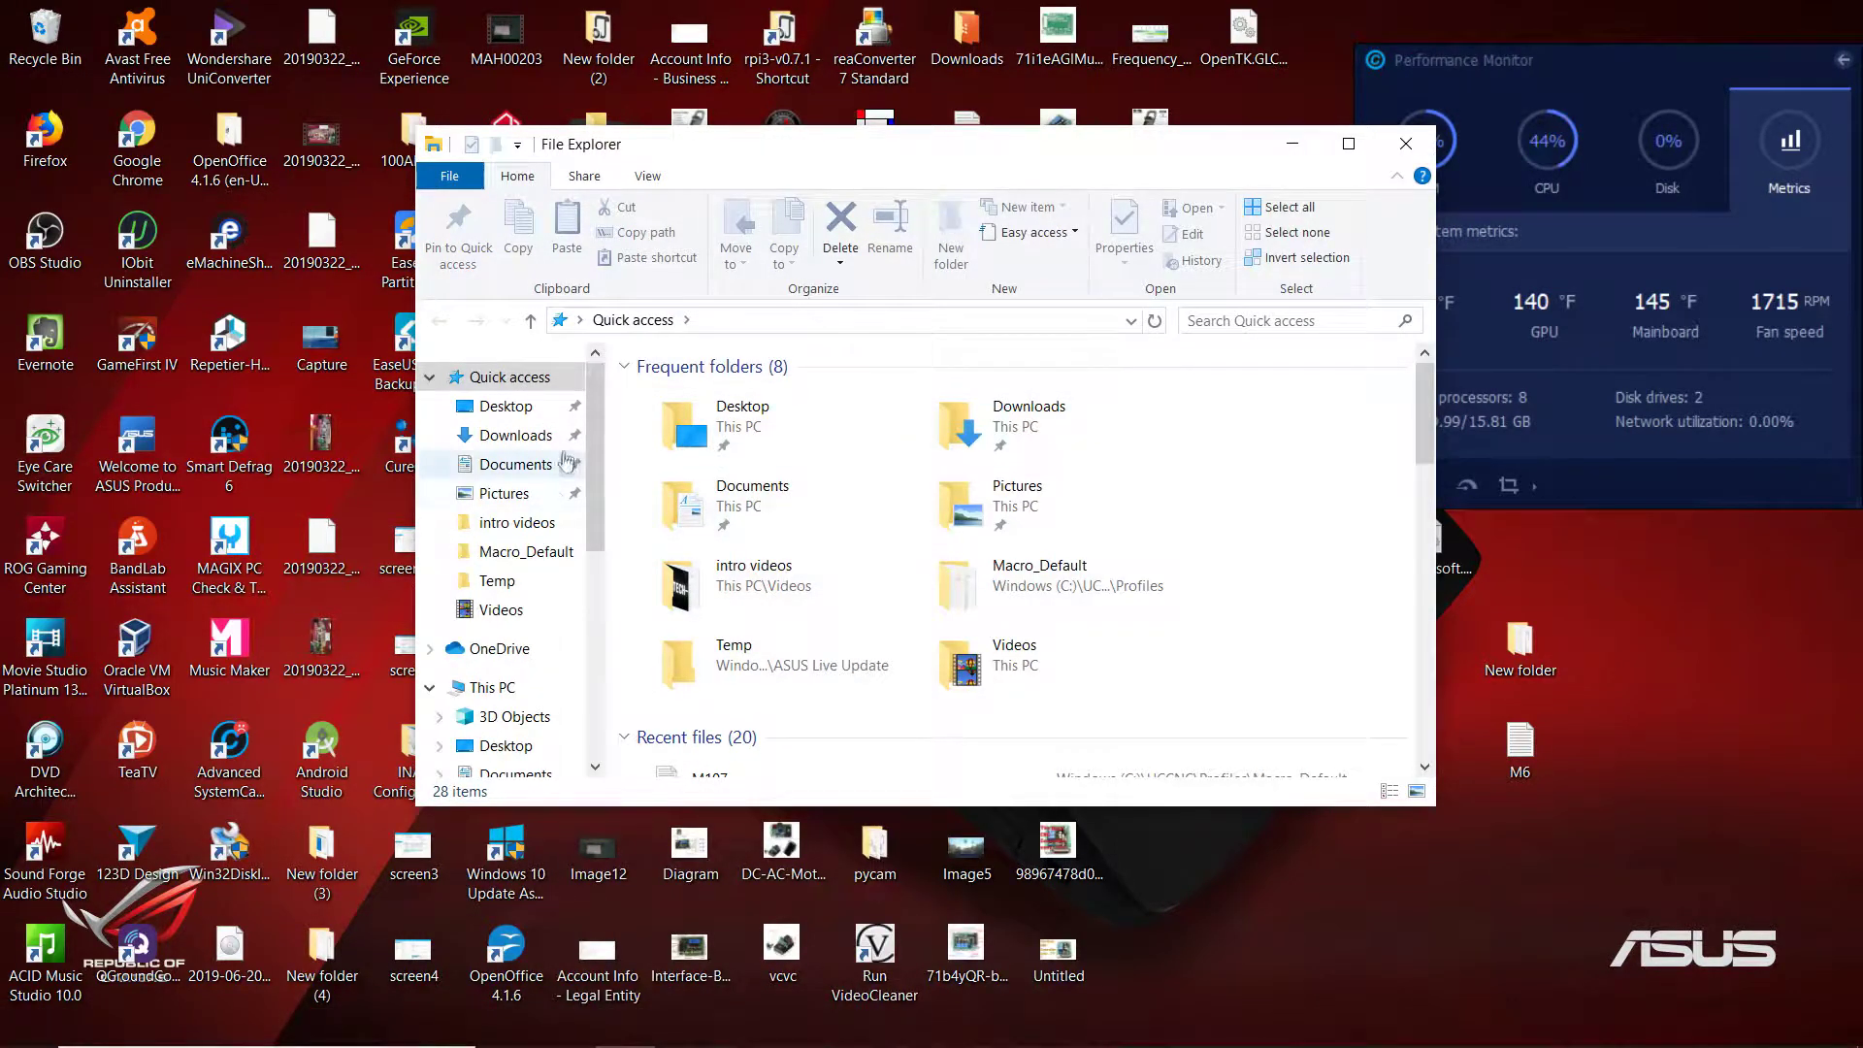
pyautogui.moveTo(595, 464); pyautogui.dragTo(588, 660)
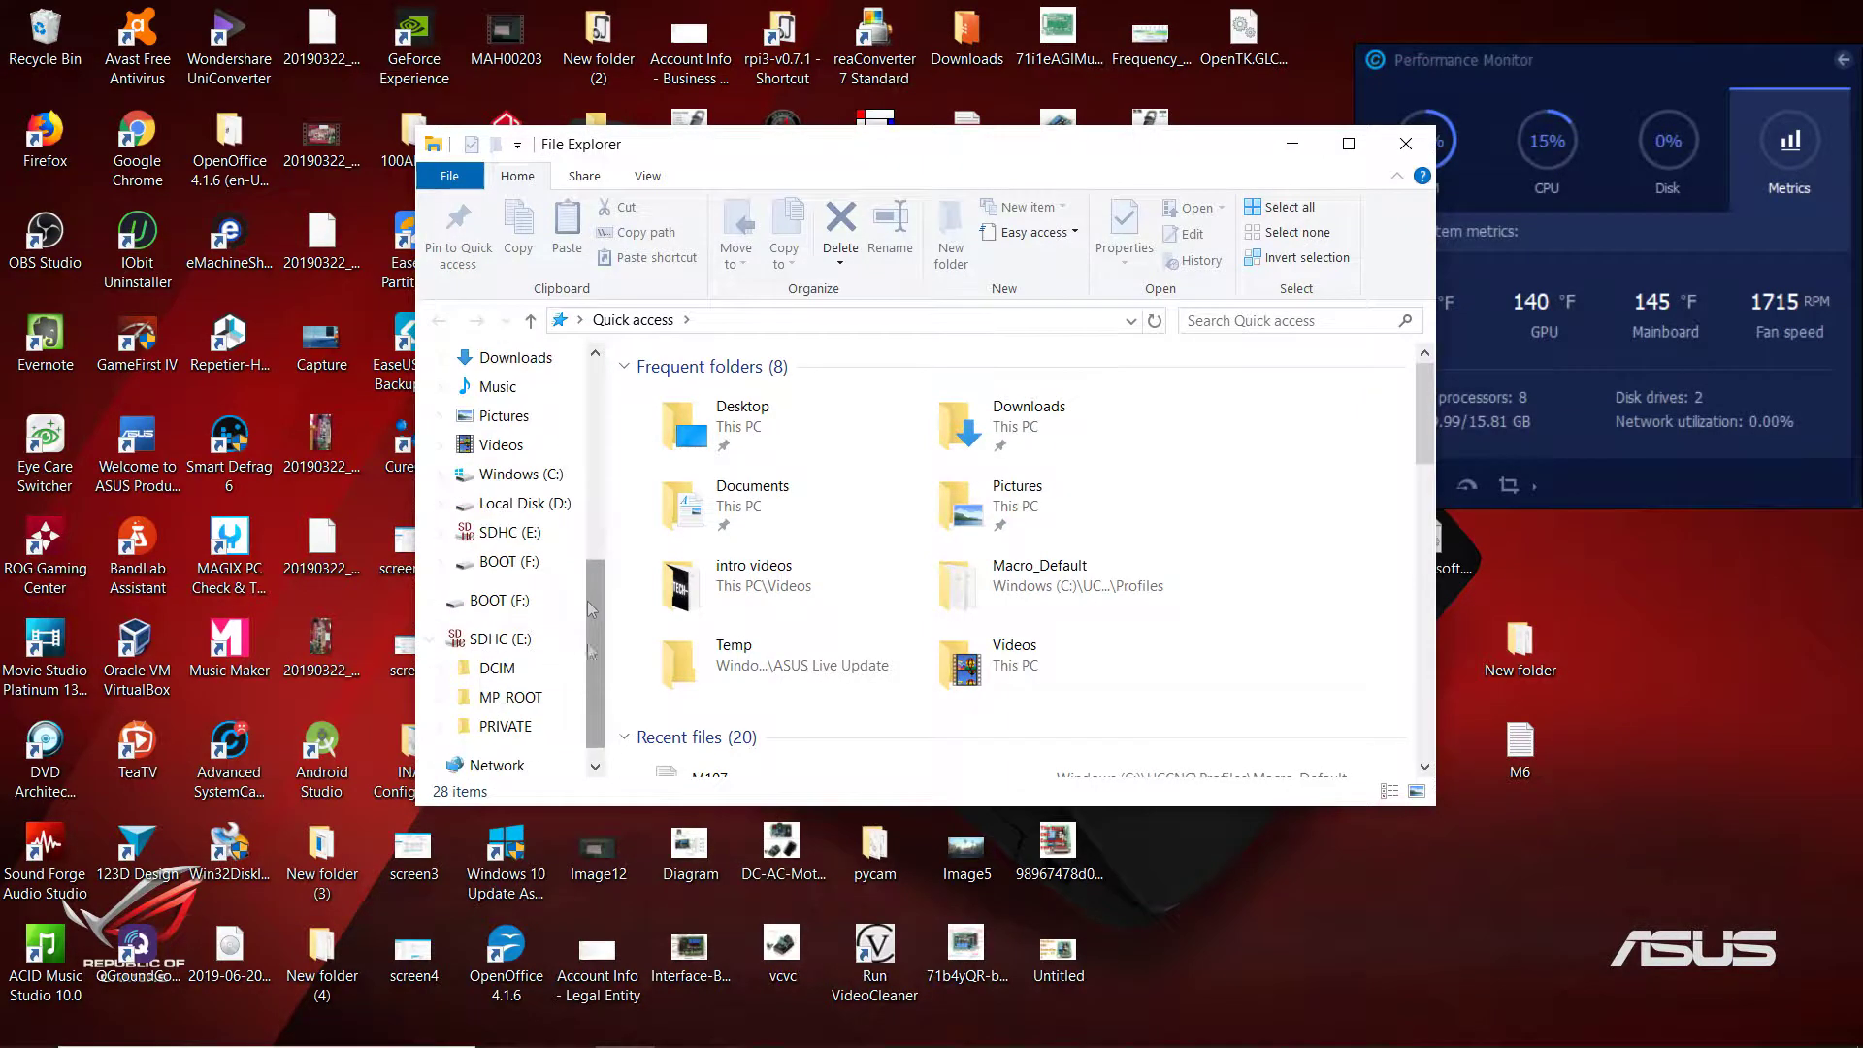
pyautogui.click(520, 606)
pyautogui.scroll(-1, 813, 553)
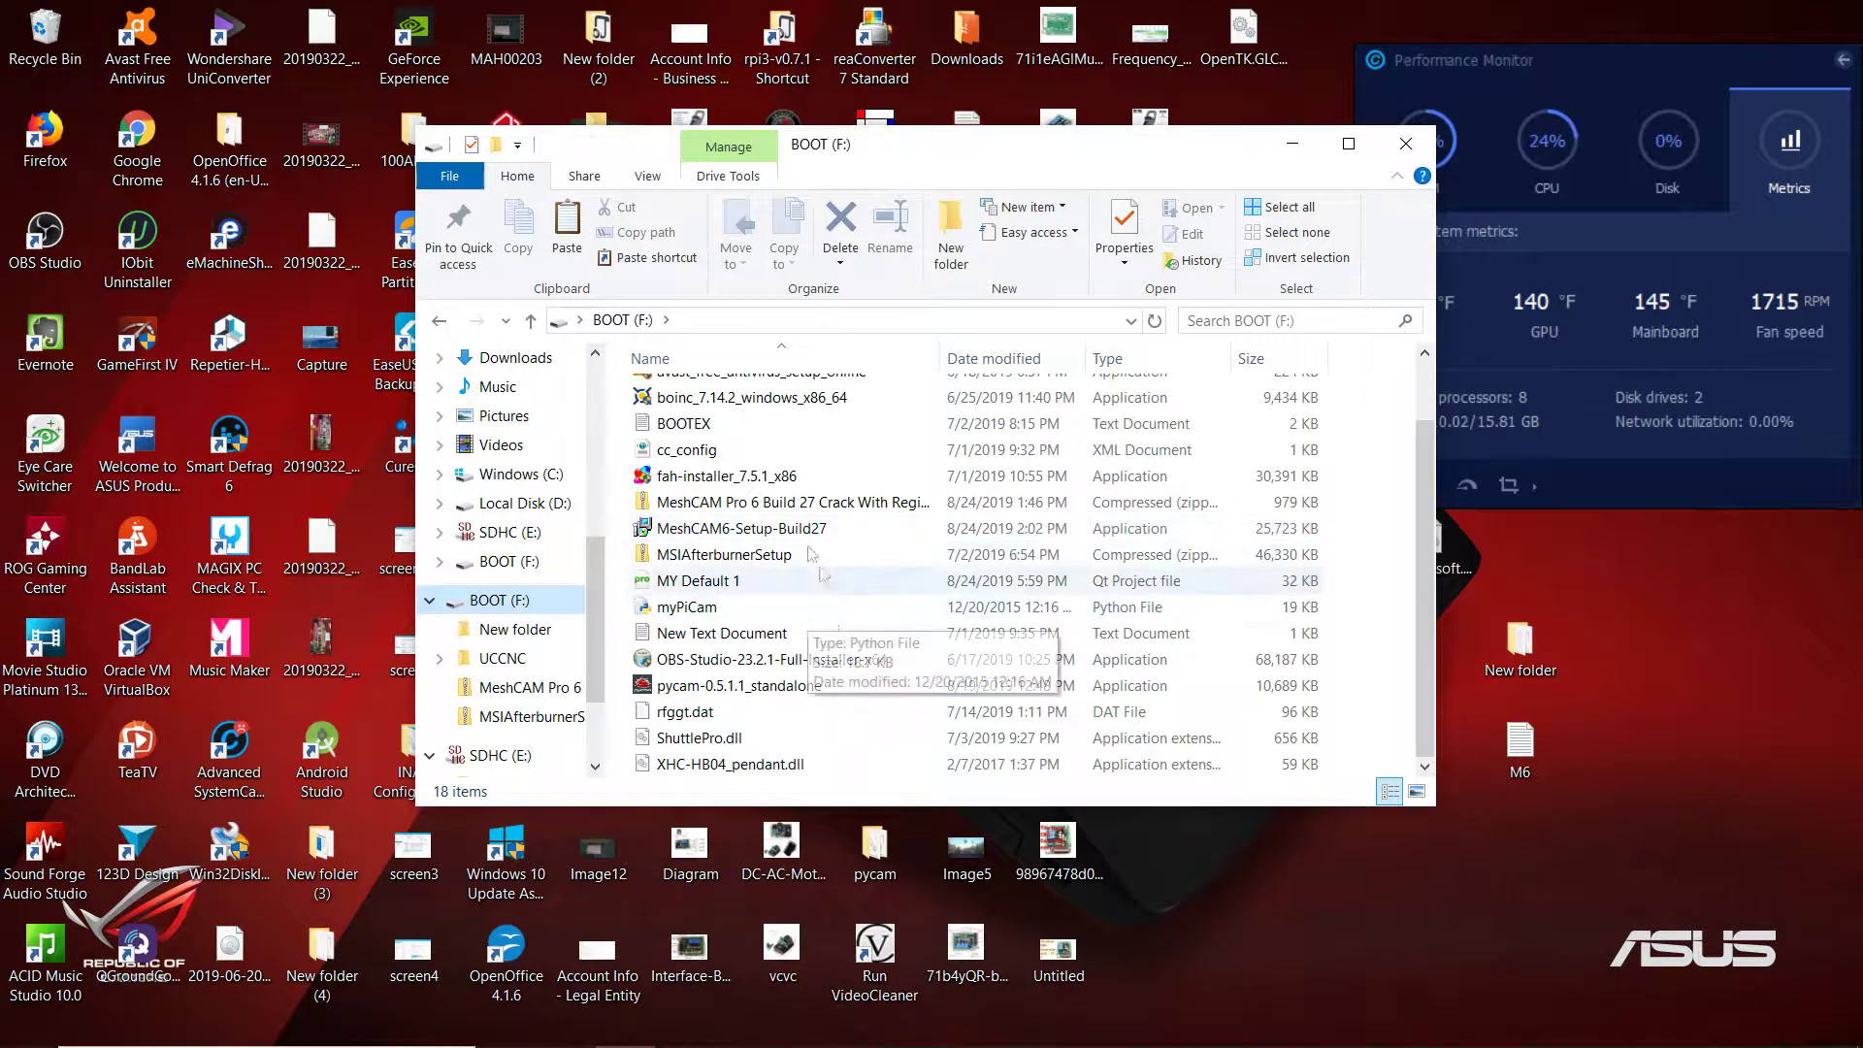
pyautogui.click(684, 579)
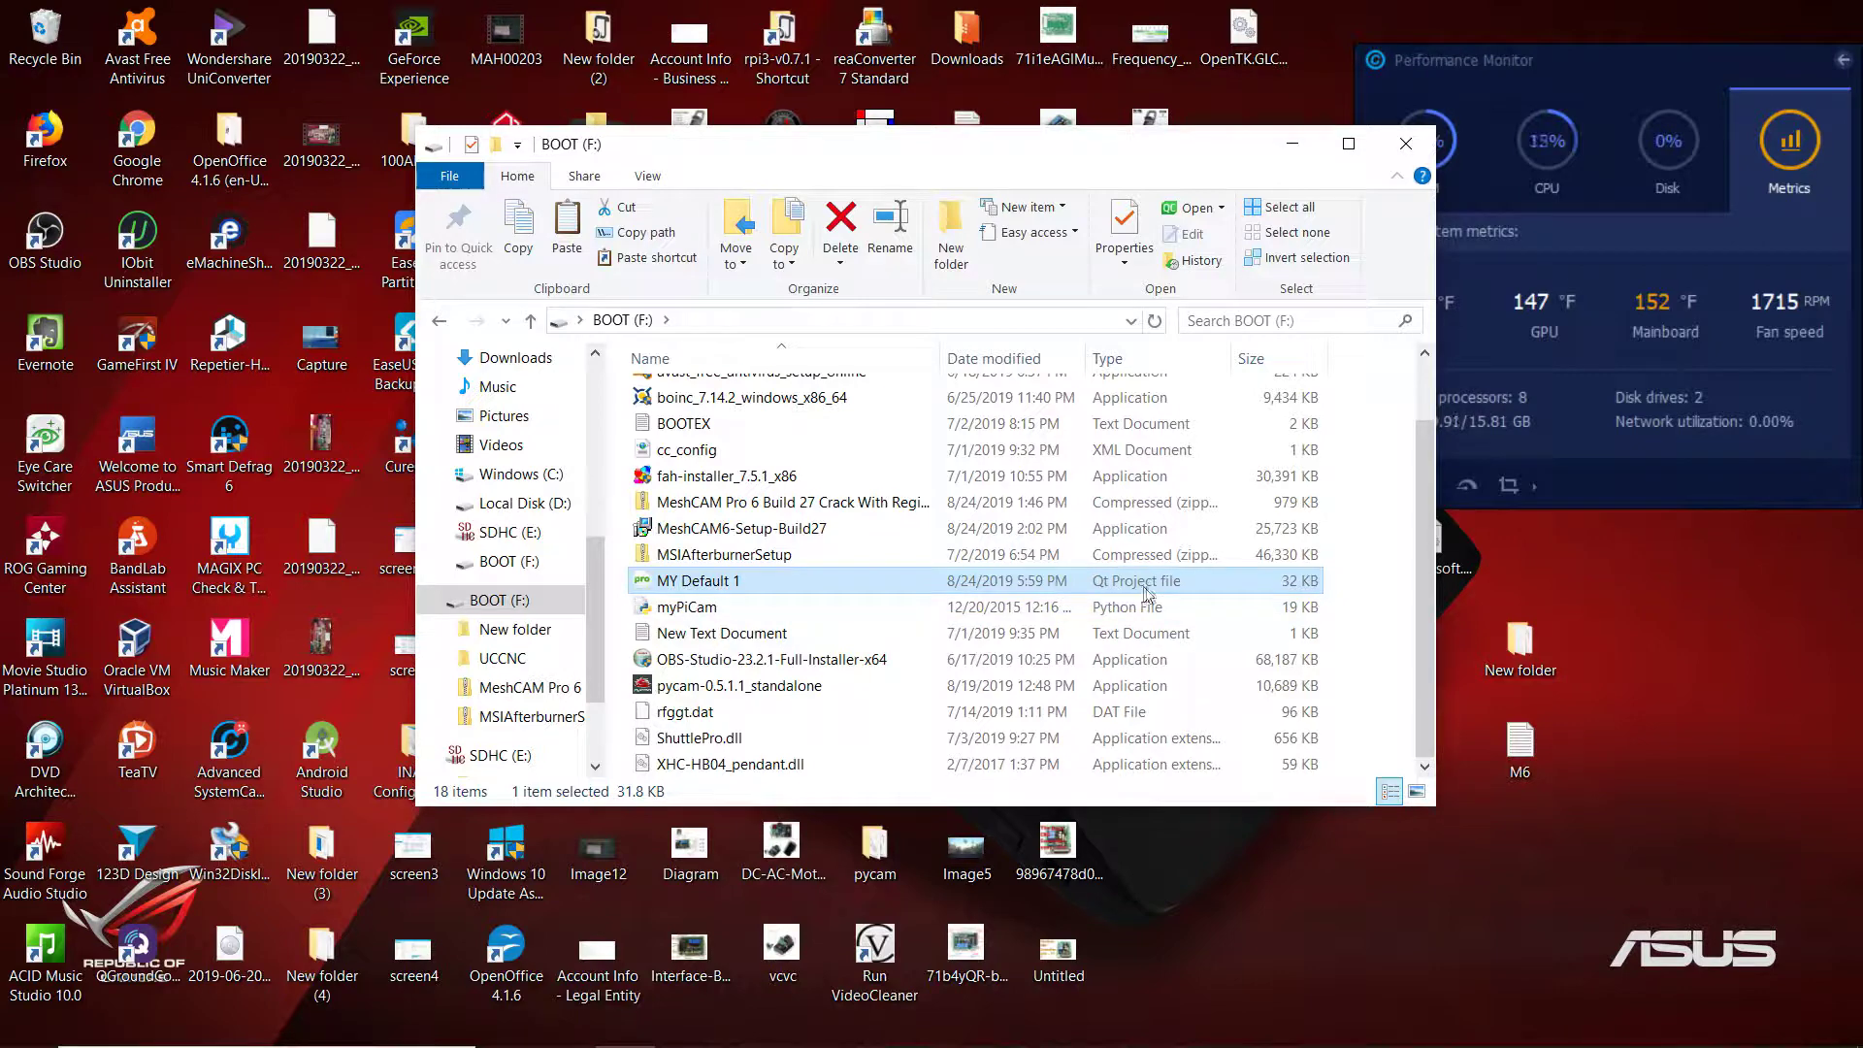
# Copy the MY Default 1 profile file.
pyautogui.doubleClick(860, 580)
pyautogui.rightClick(868, 580)
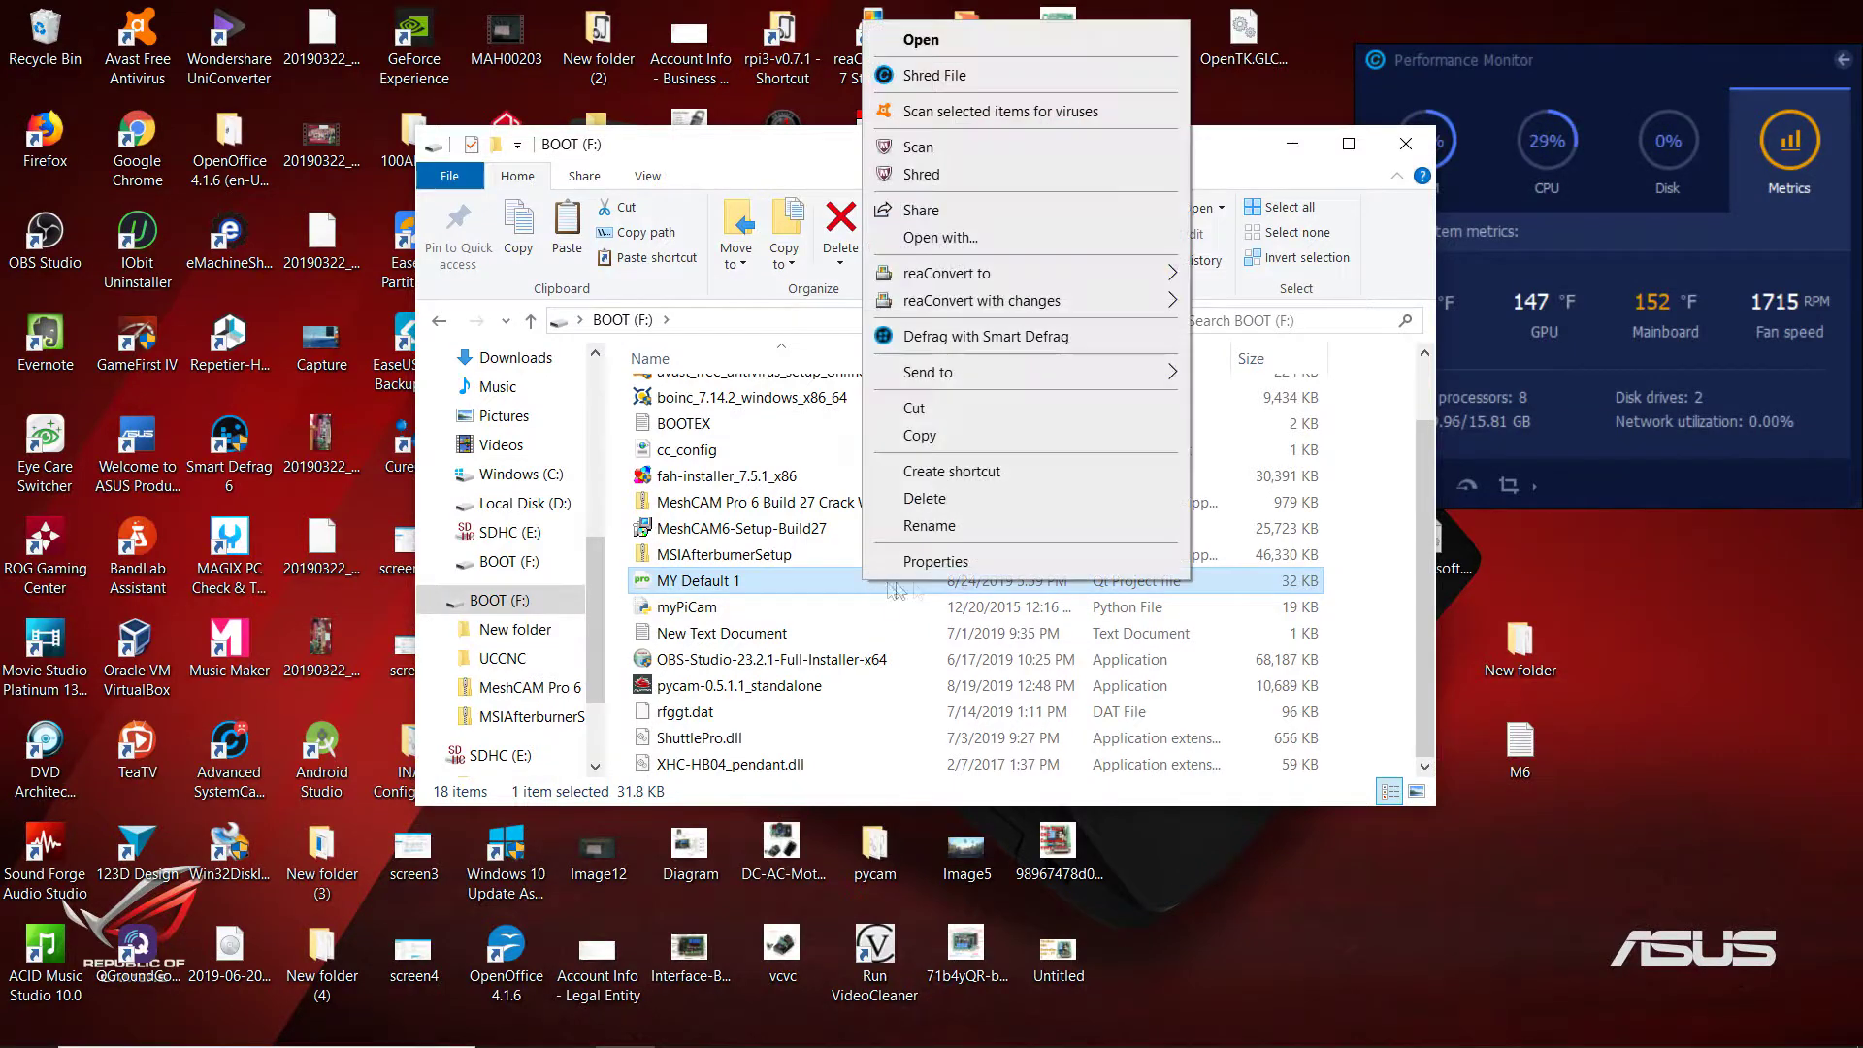
pyautogui.click(999, 435)
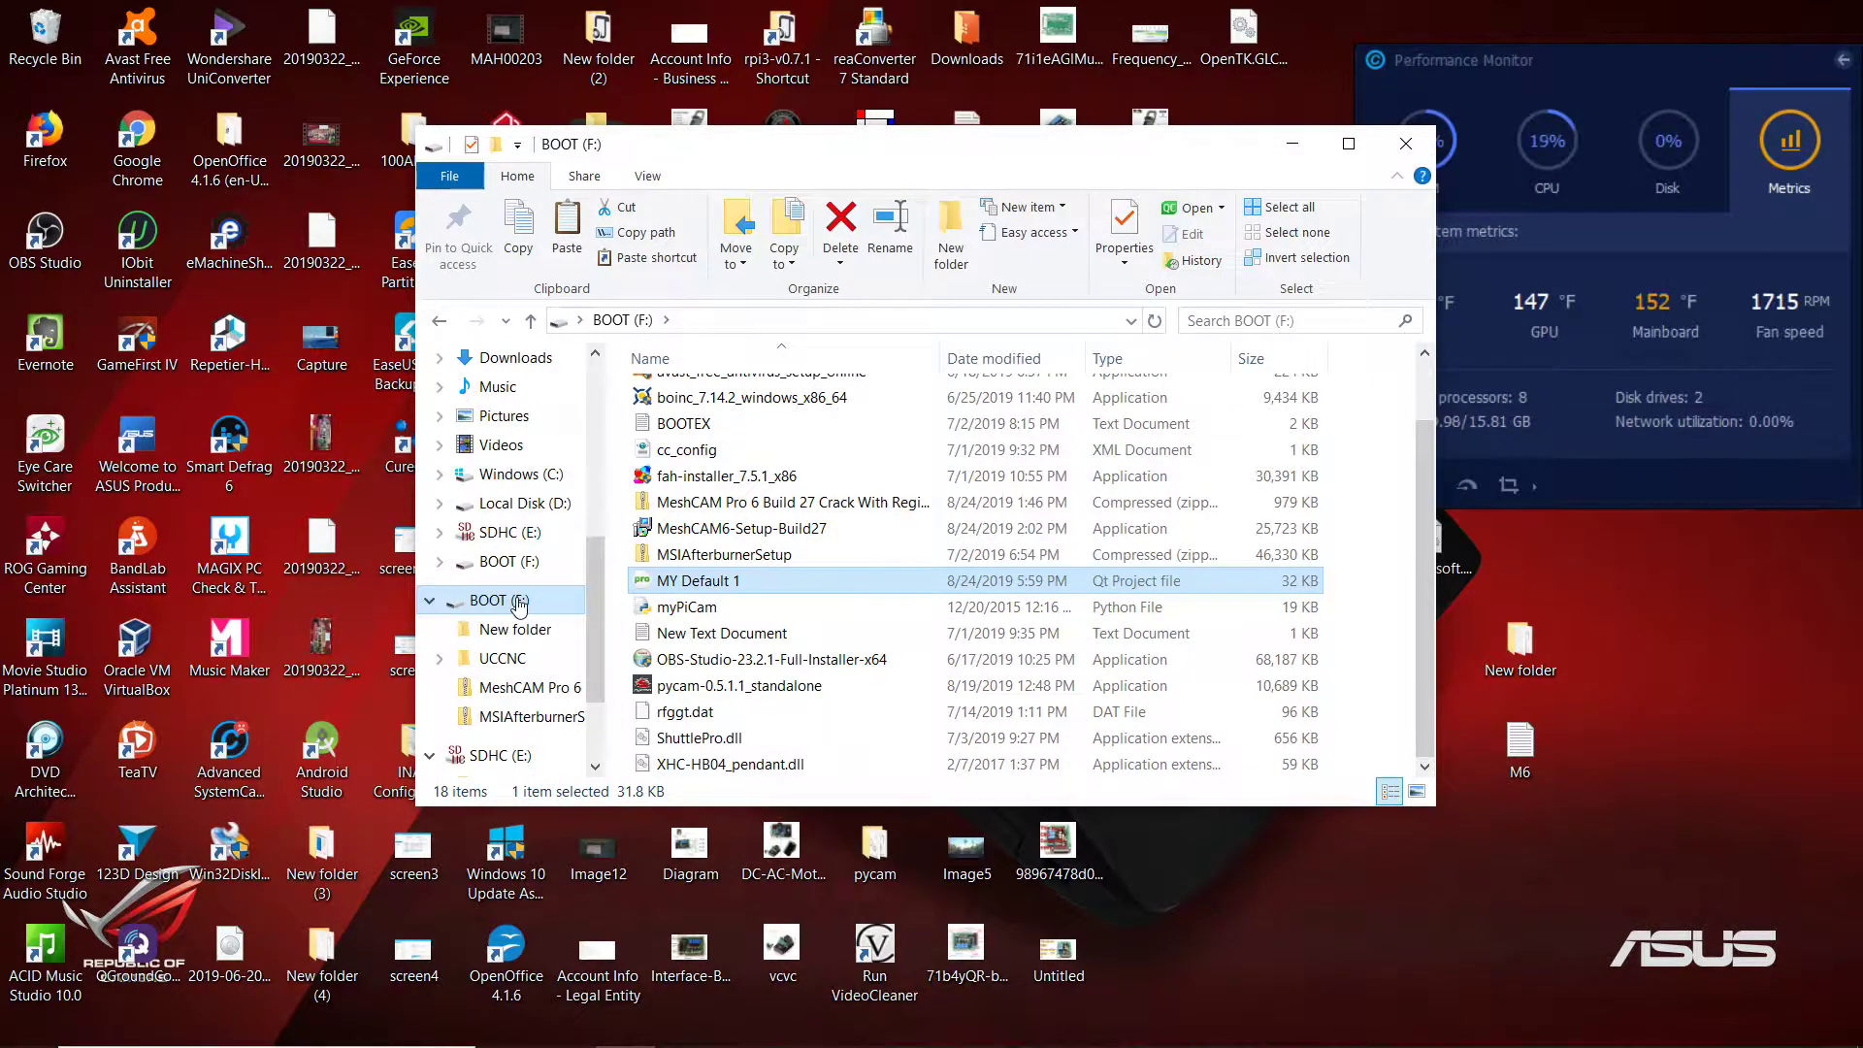
# Navigate via This PC and Windows (C:) to the C:\UCCNC\Profiles folder.
pyautogui.scroll(2, 521, 606)
pyautogui.scroll(3, 521, 607)
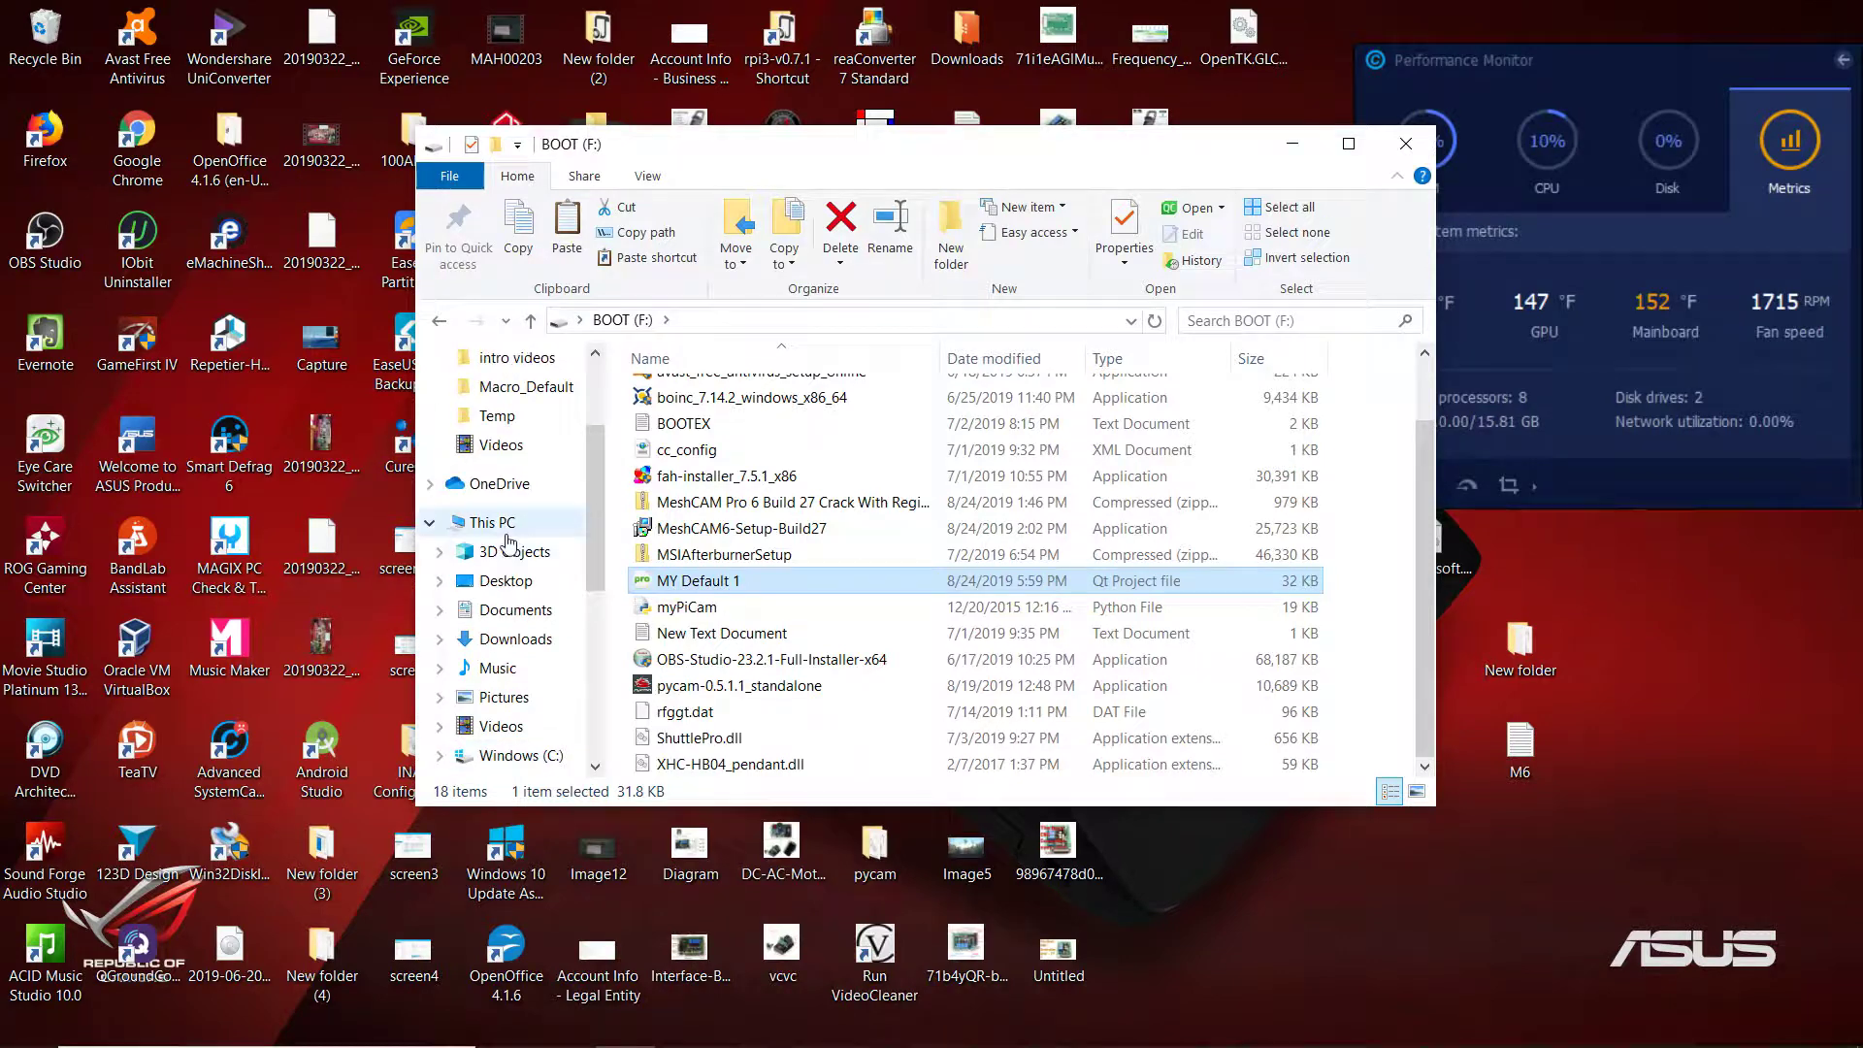
pyautogui.click(505, 533)
pyautogui.scroll(-2, 776, 582)
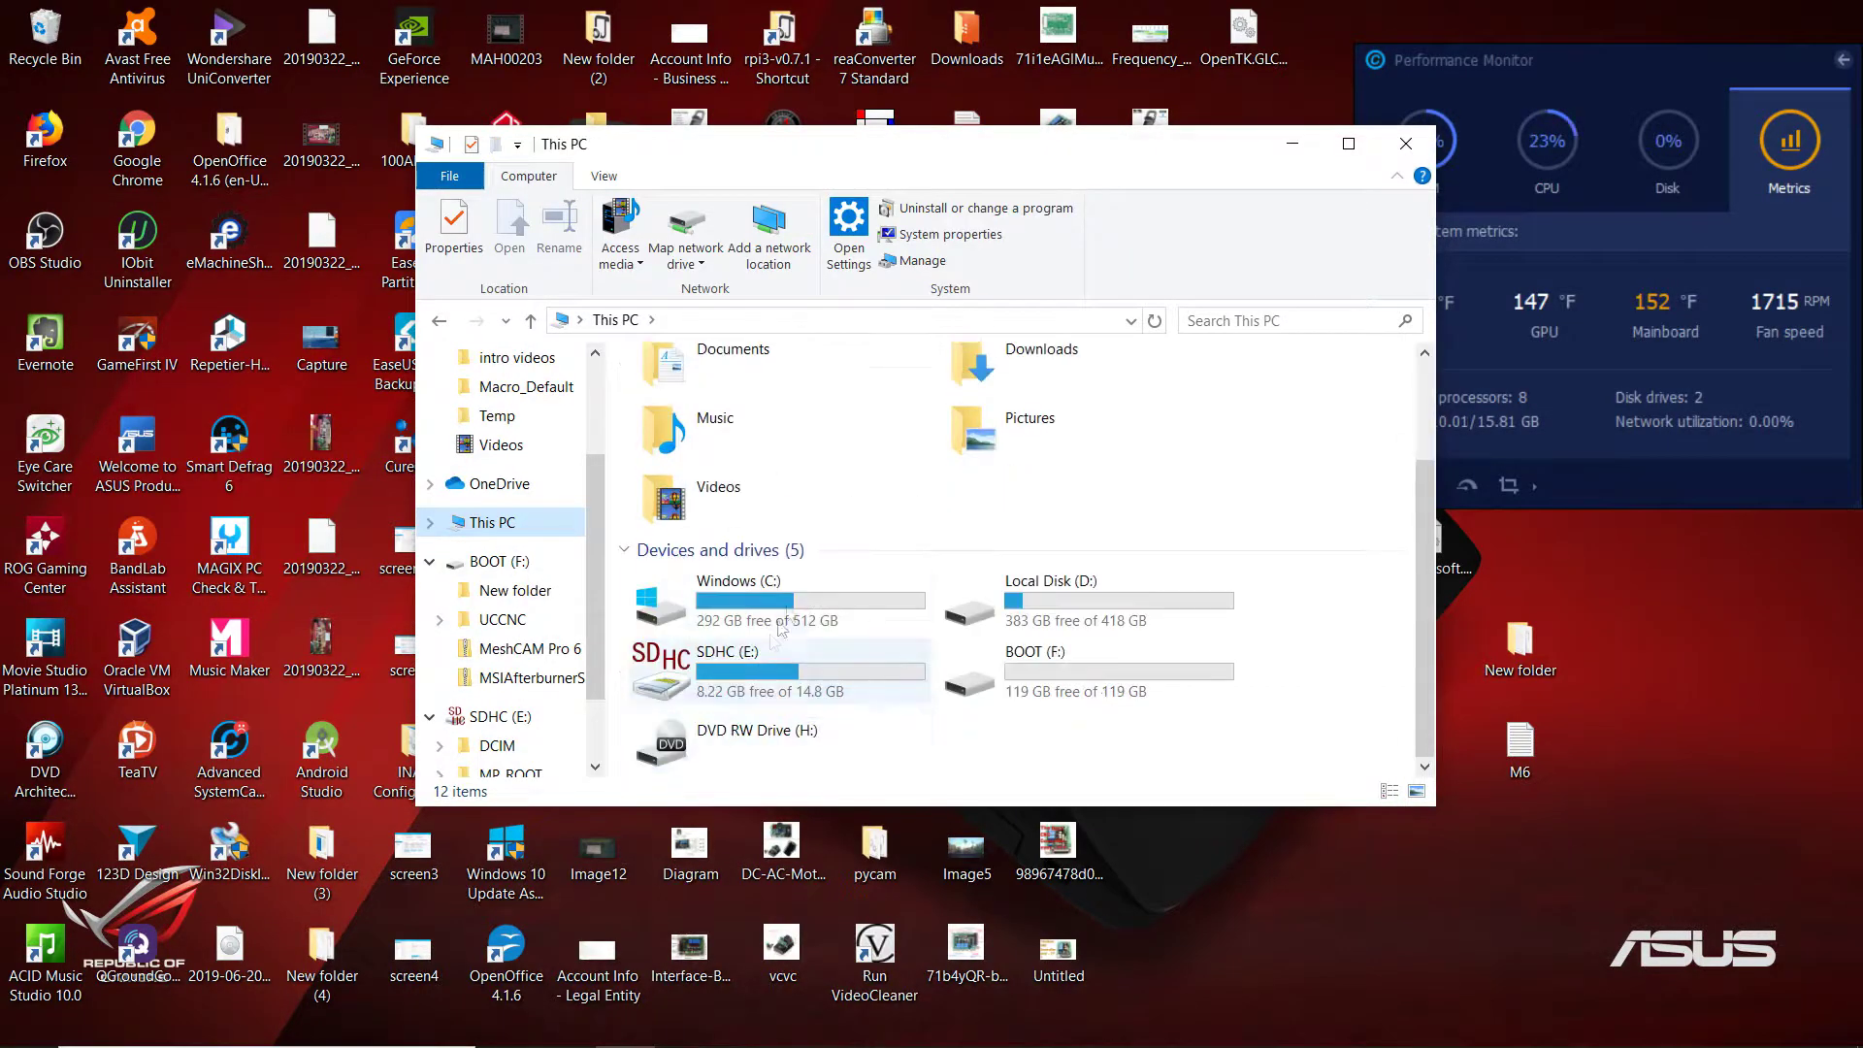
pyautogui.doubleClick(801, 595)
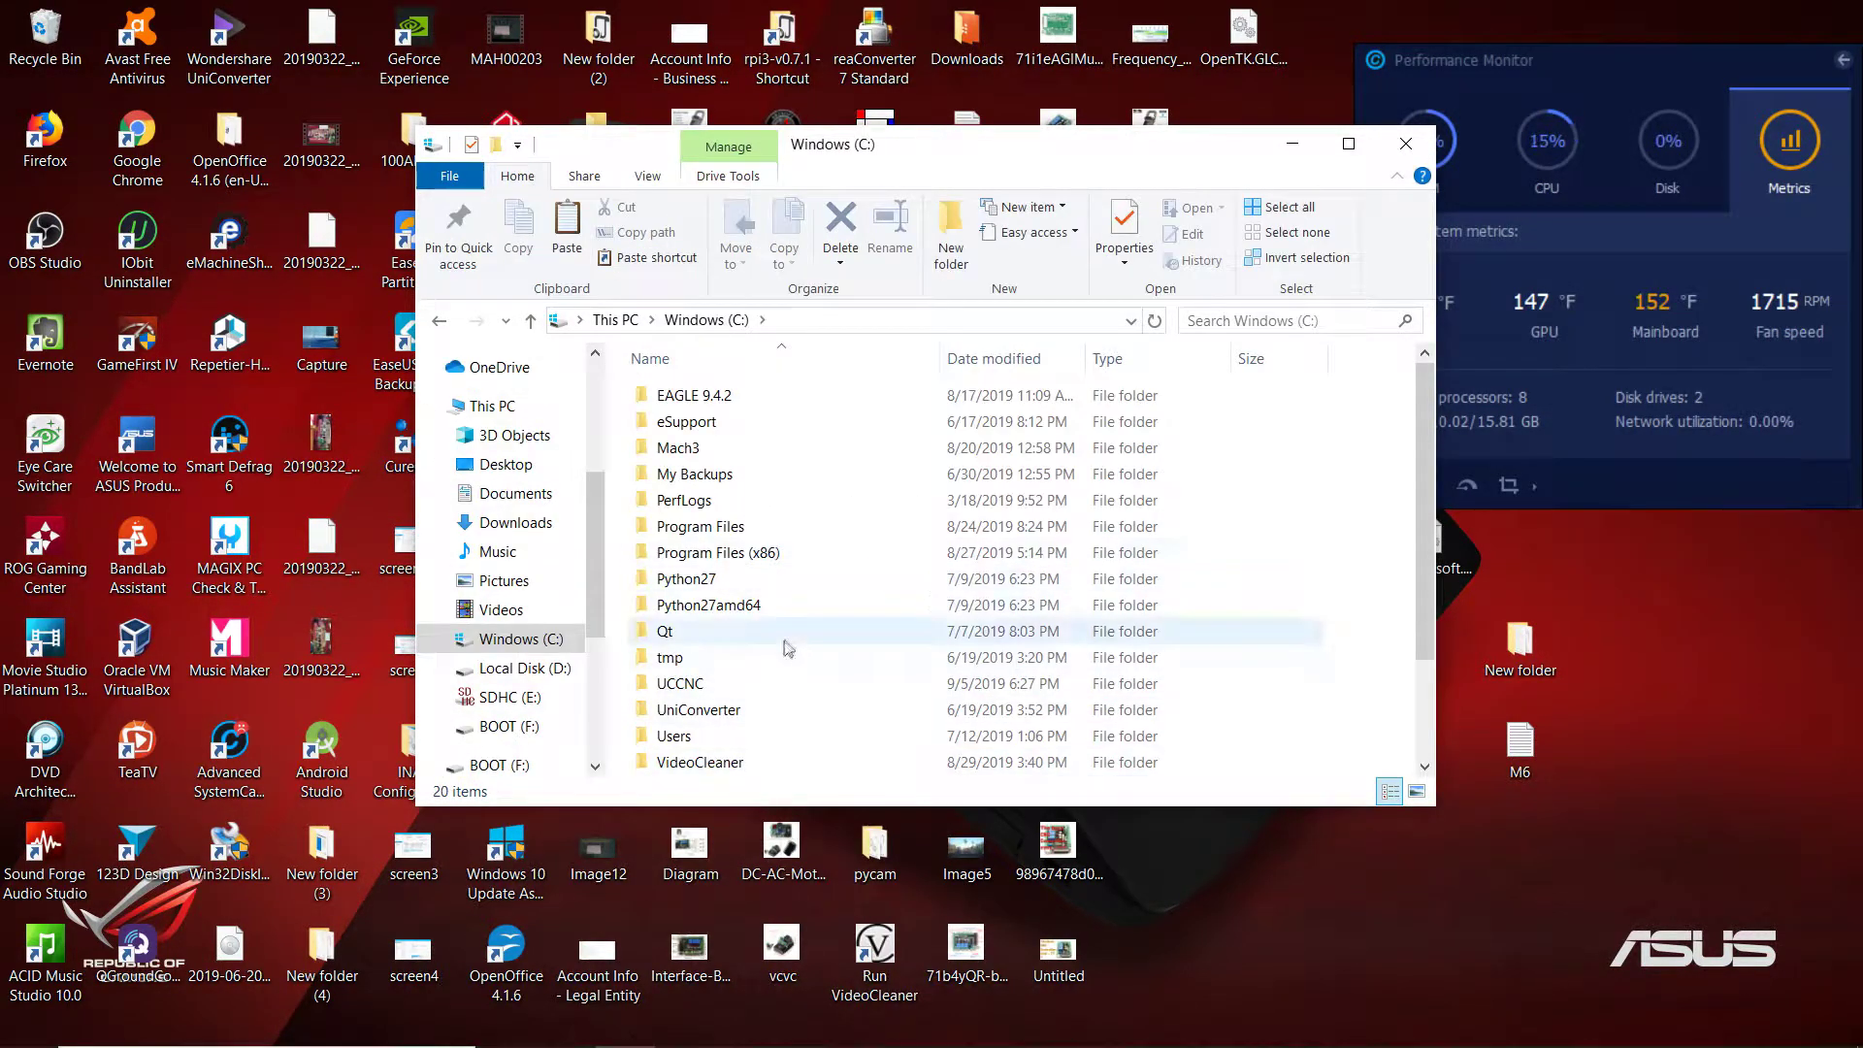
pyautogui.scroll(-2, 752, 688)
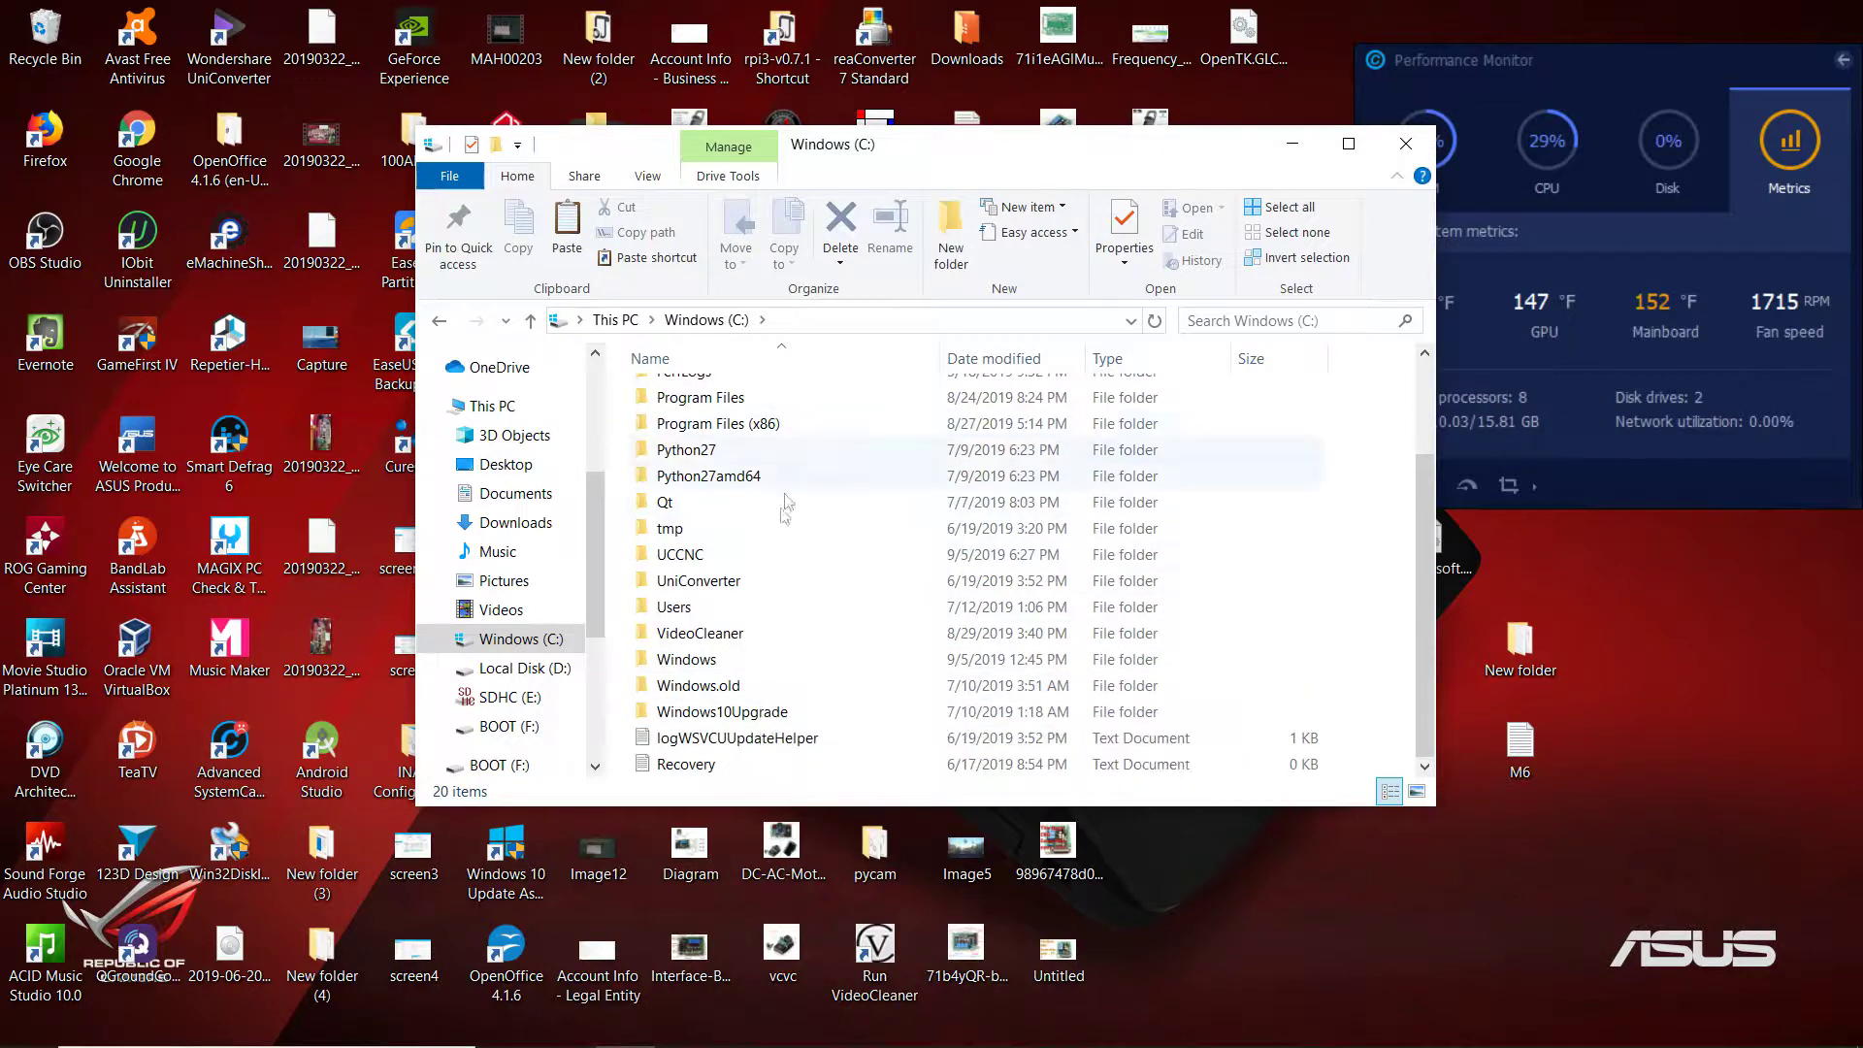
pyautogui.doubleClick(682, 556)
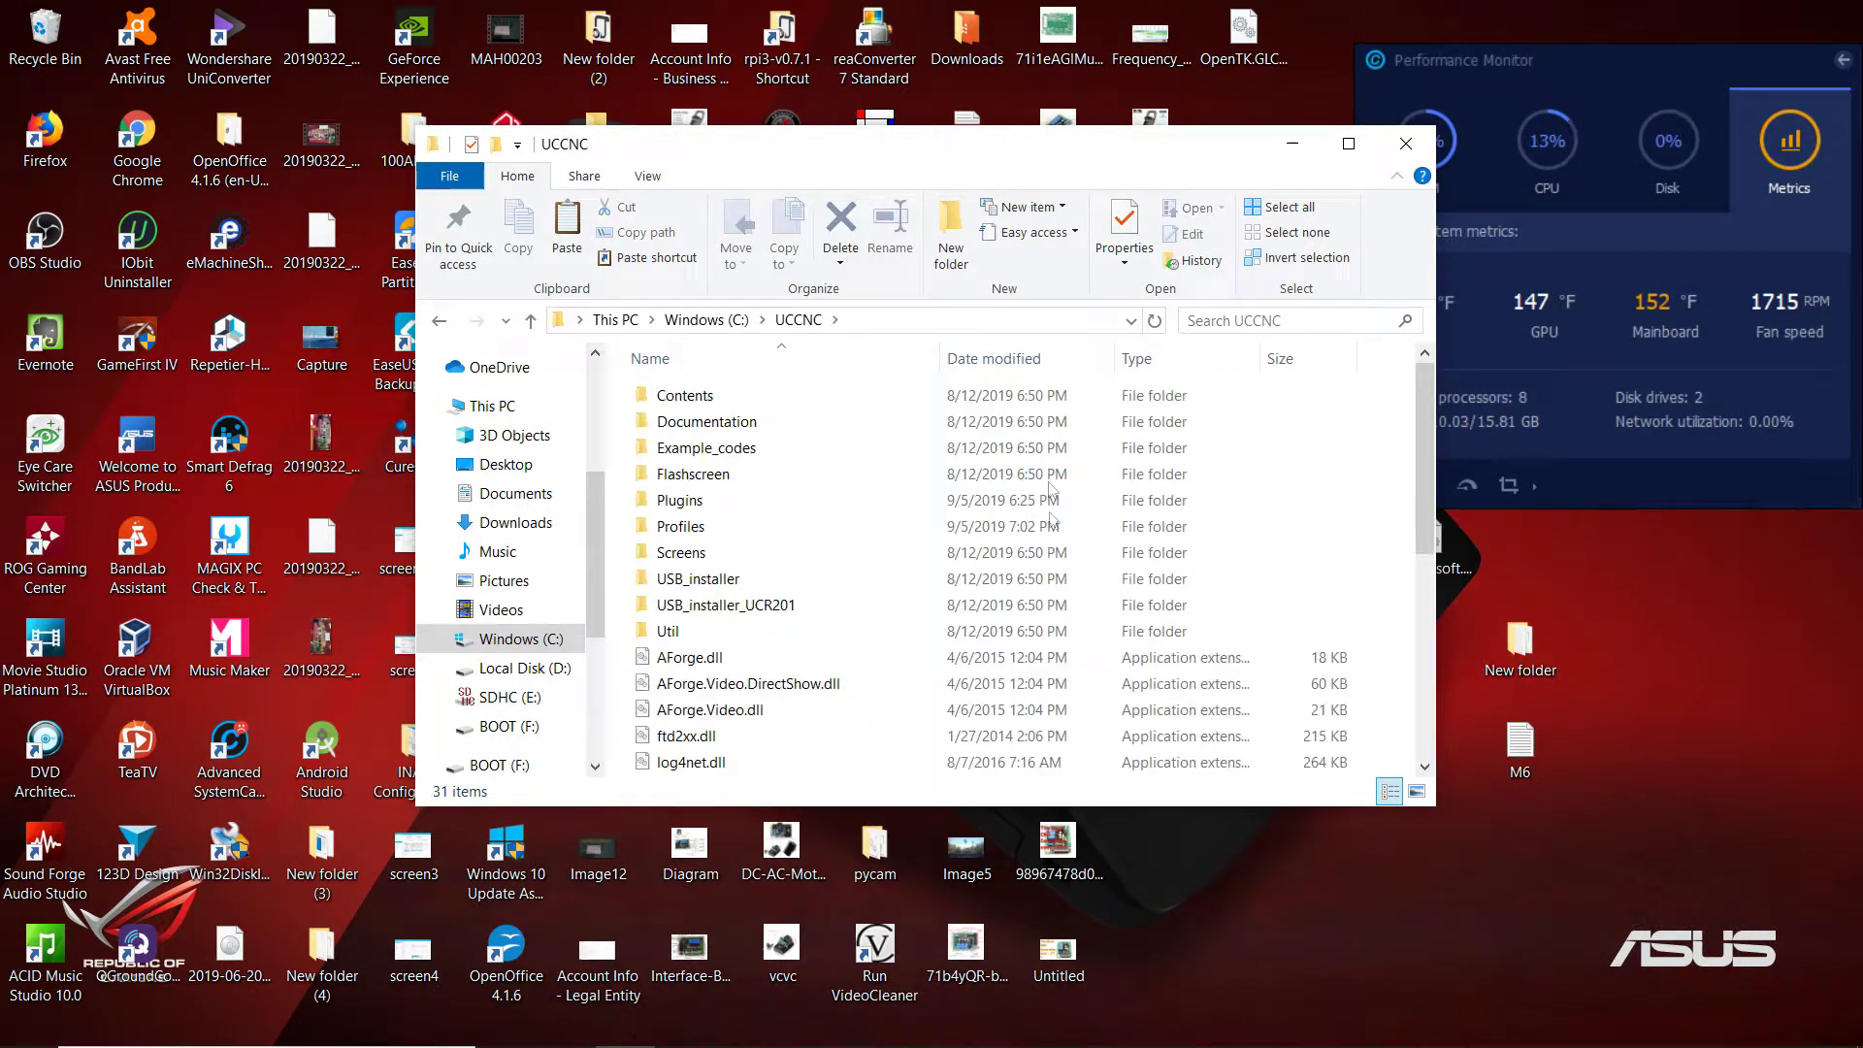
pyautogui.doubleClick(723, 534)
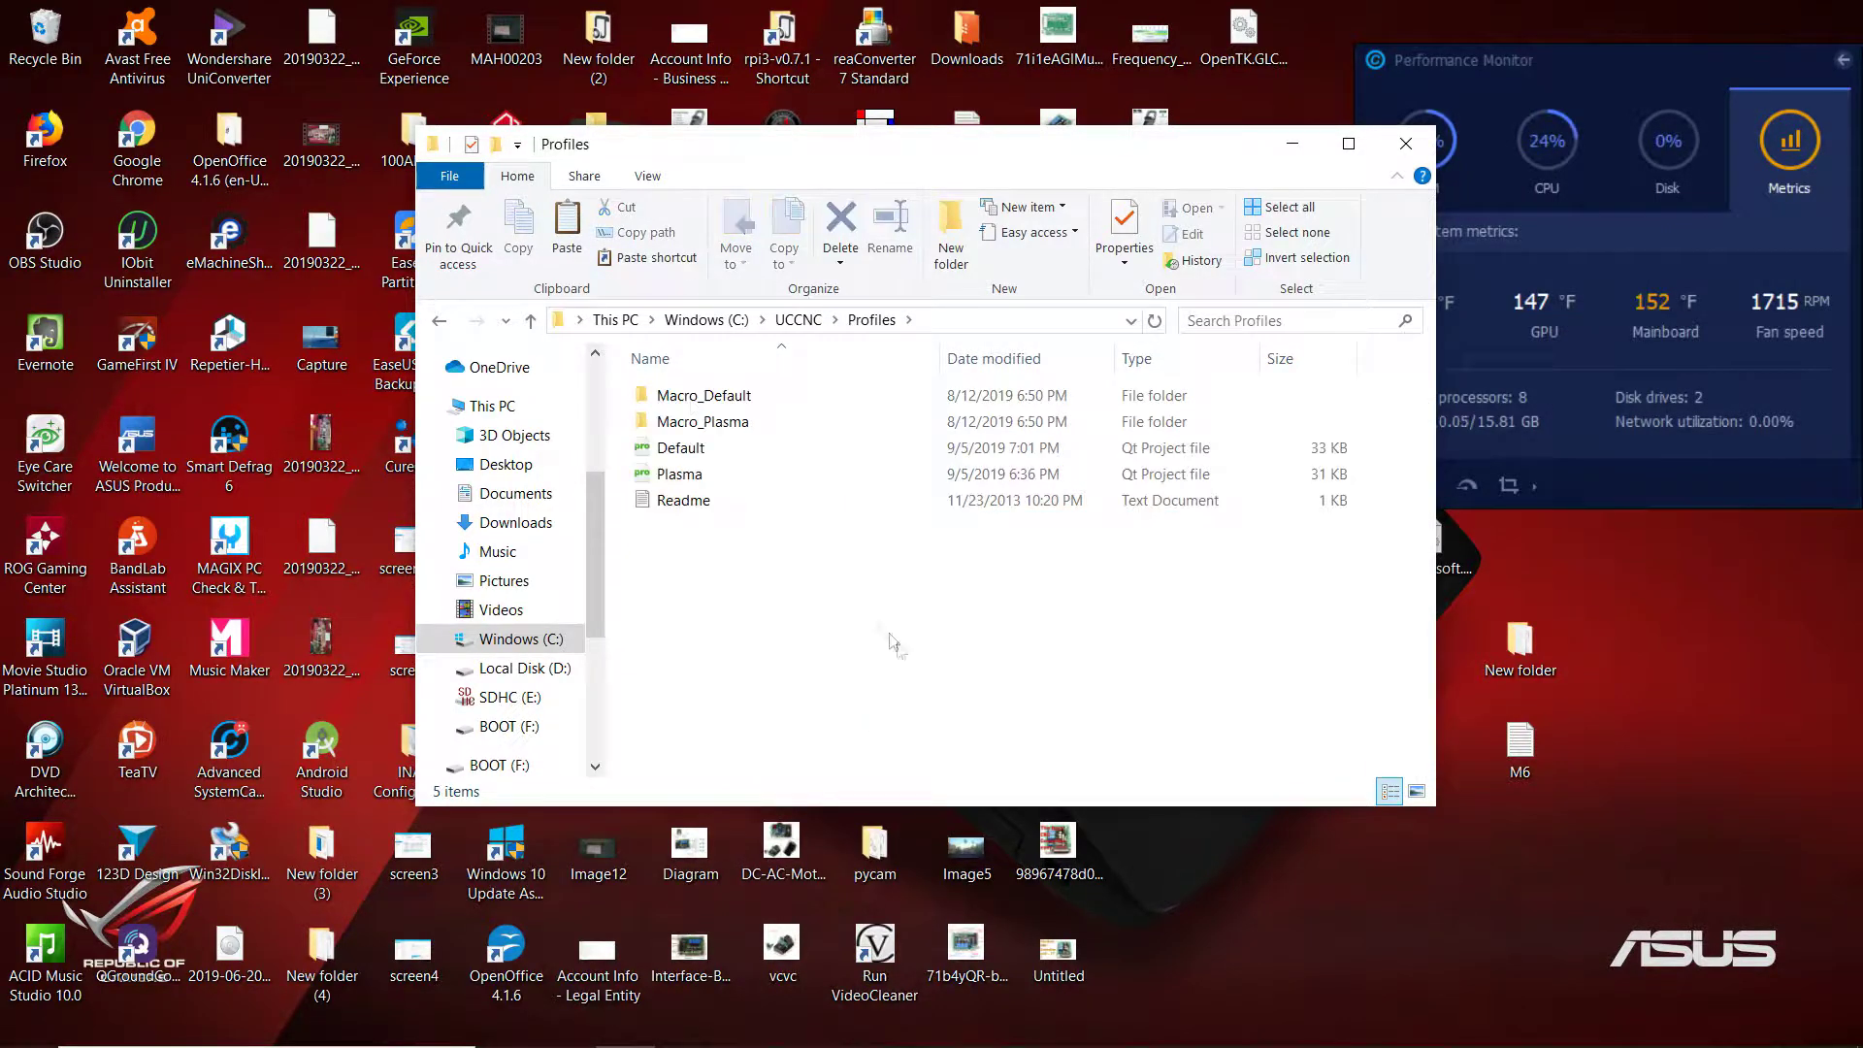
# Paste MY Default 1 into C:\UCCNC\Profiles beside Default and Plasma, then close File Explorer.
pyautogui.click(723, 463)
pyautogui.rightClick(753, 623)
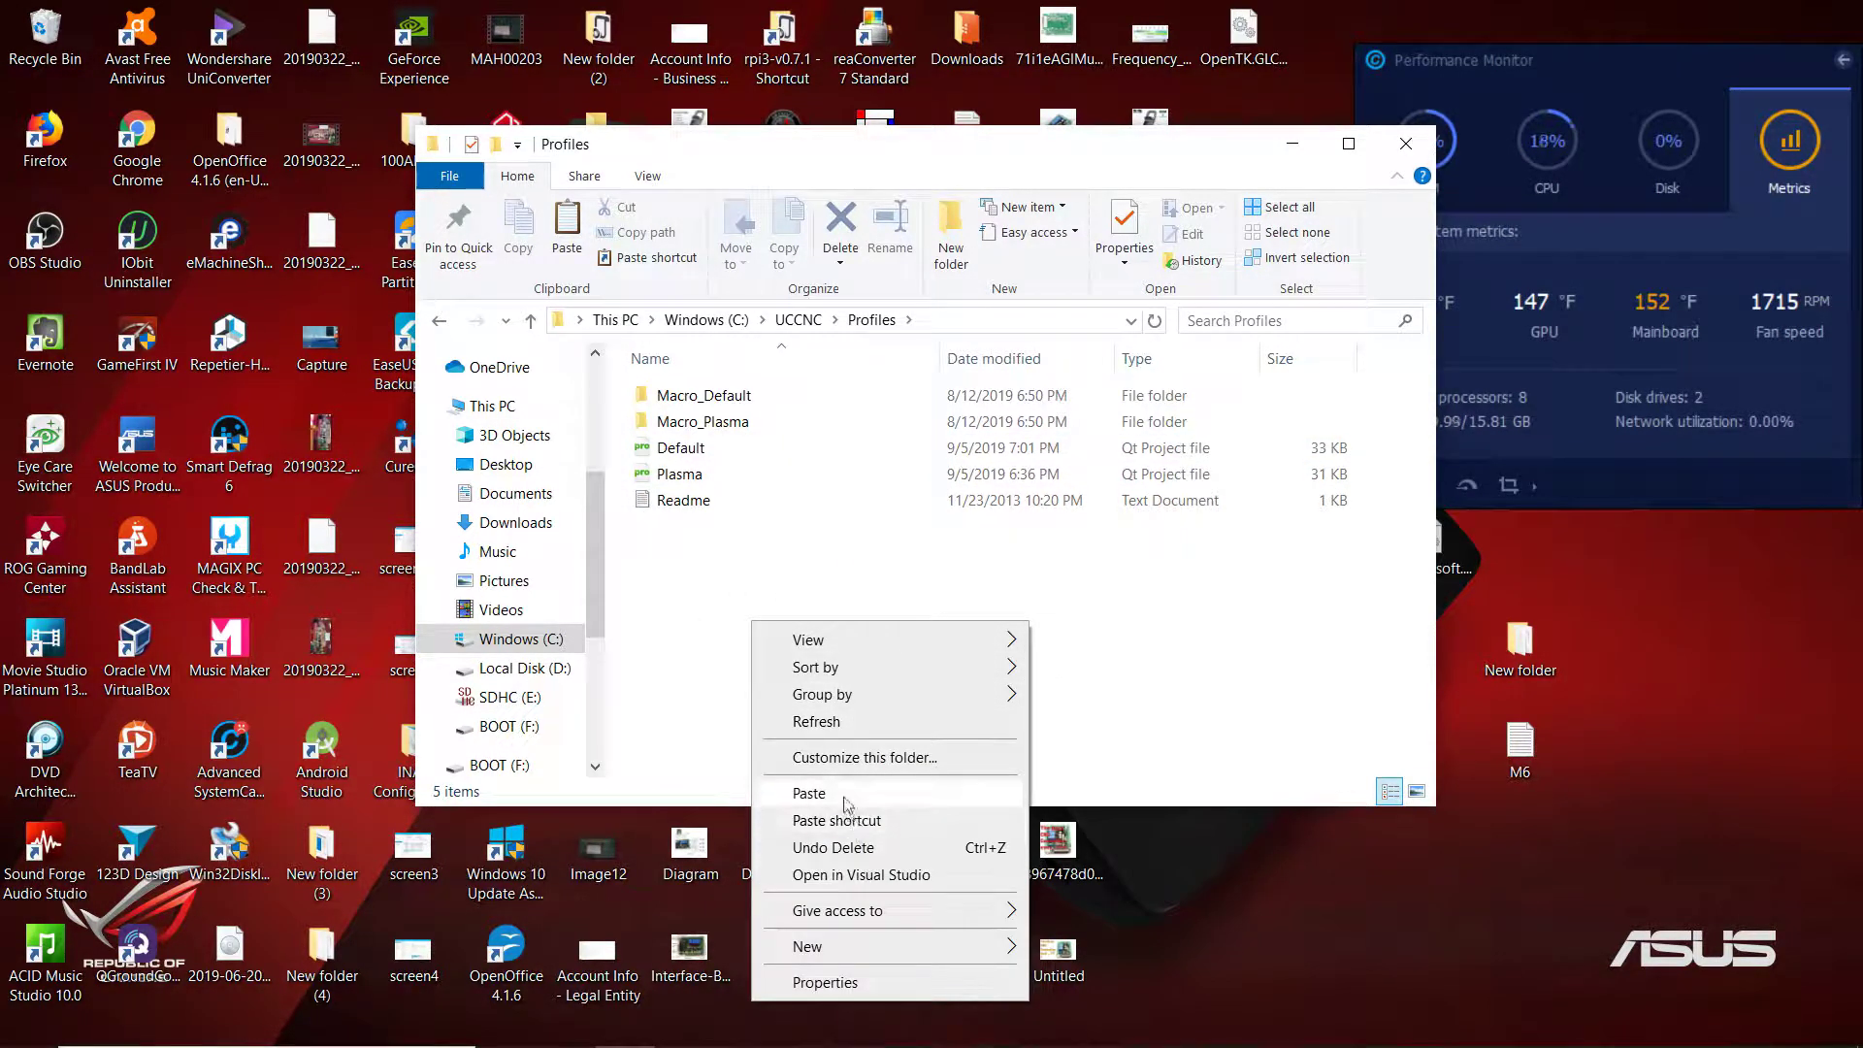
pyautogui.click(809, 794)
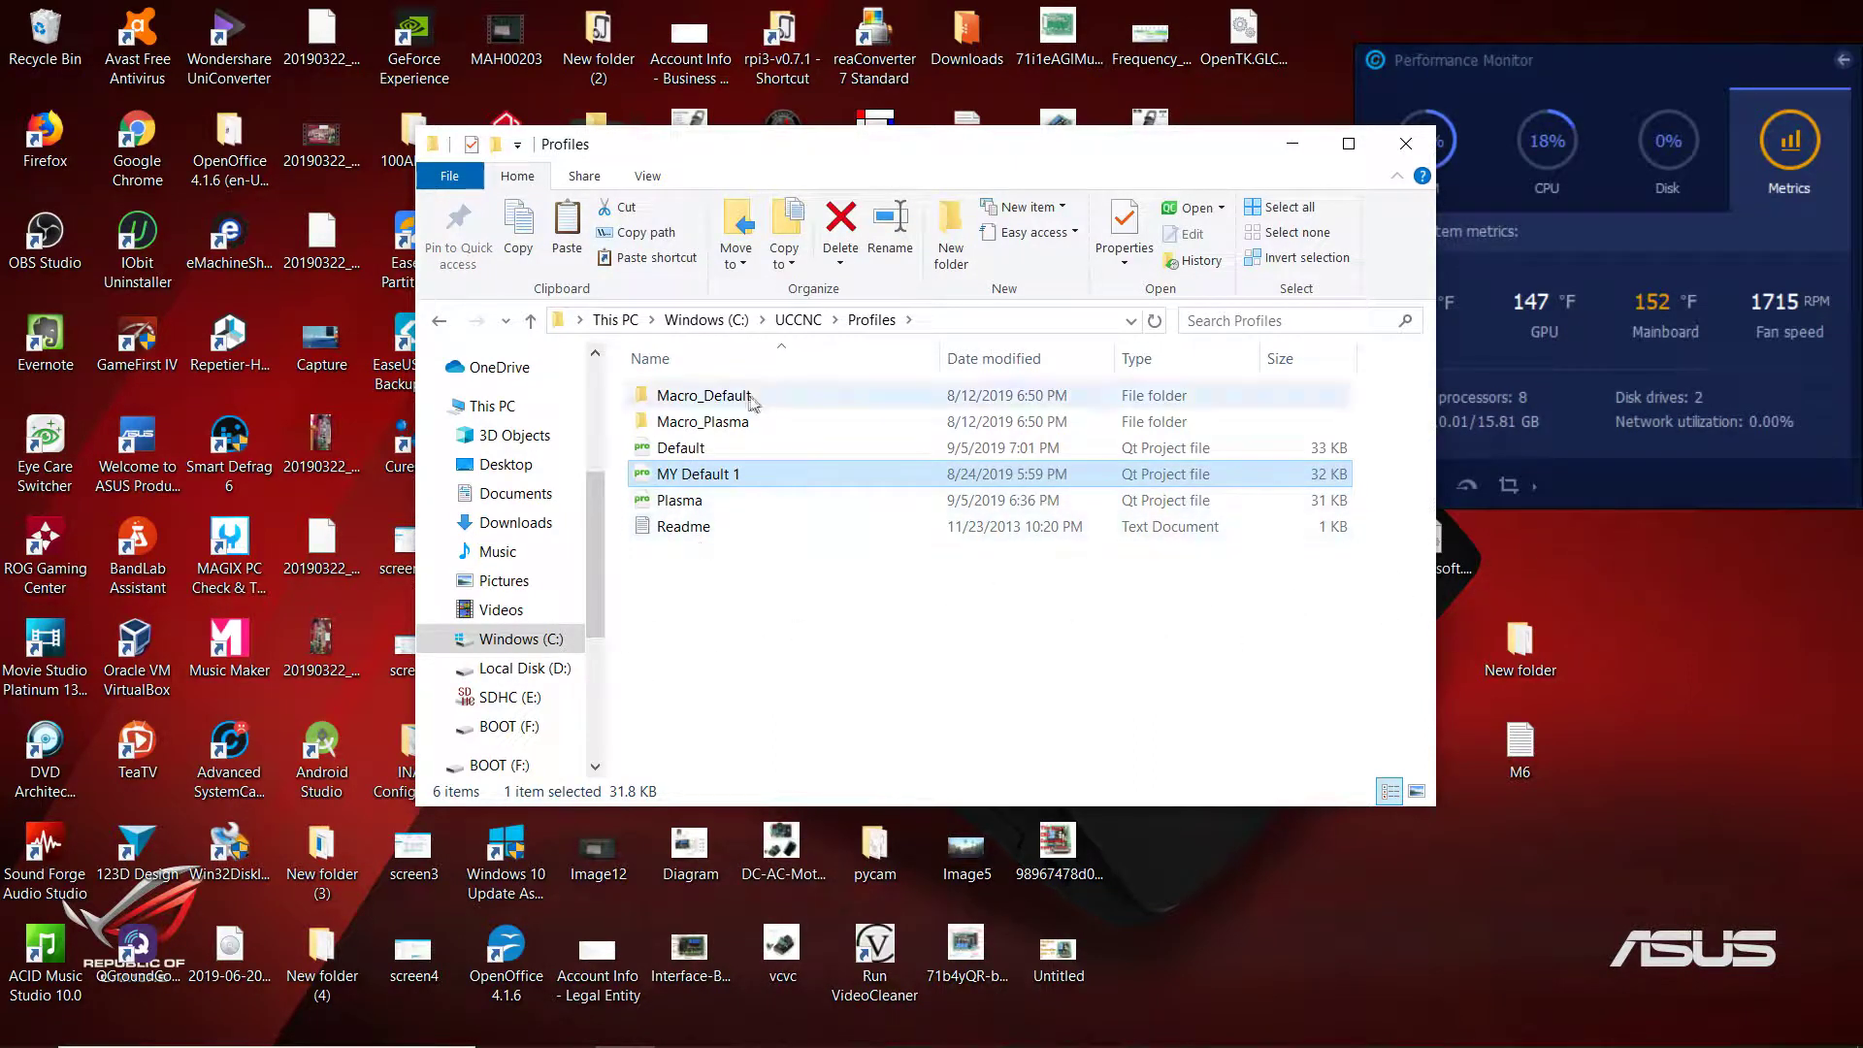
pyautogui.click(877, 660)
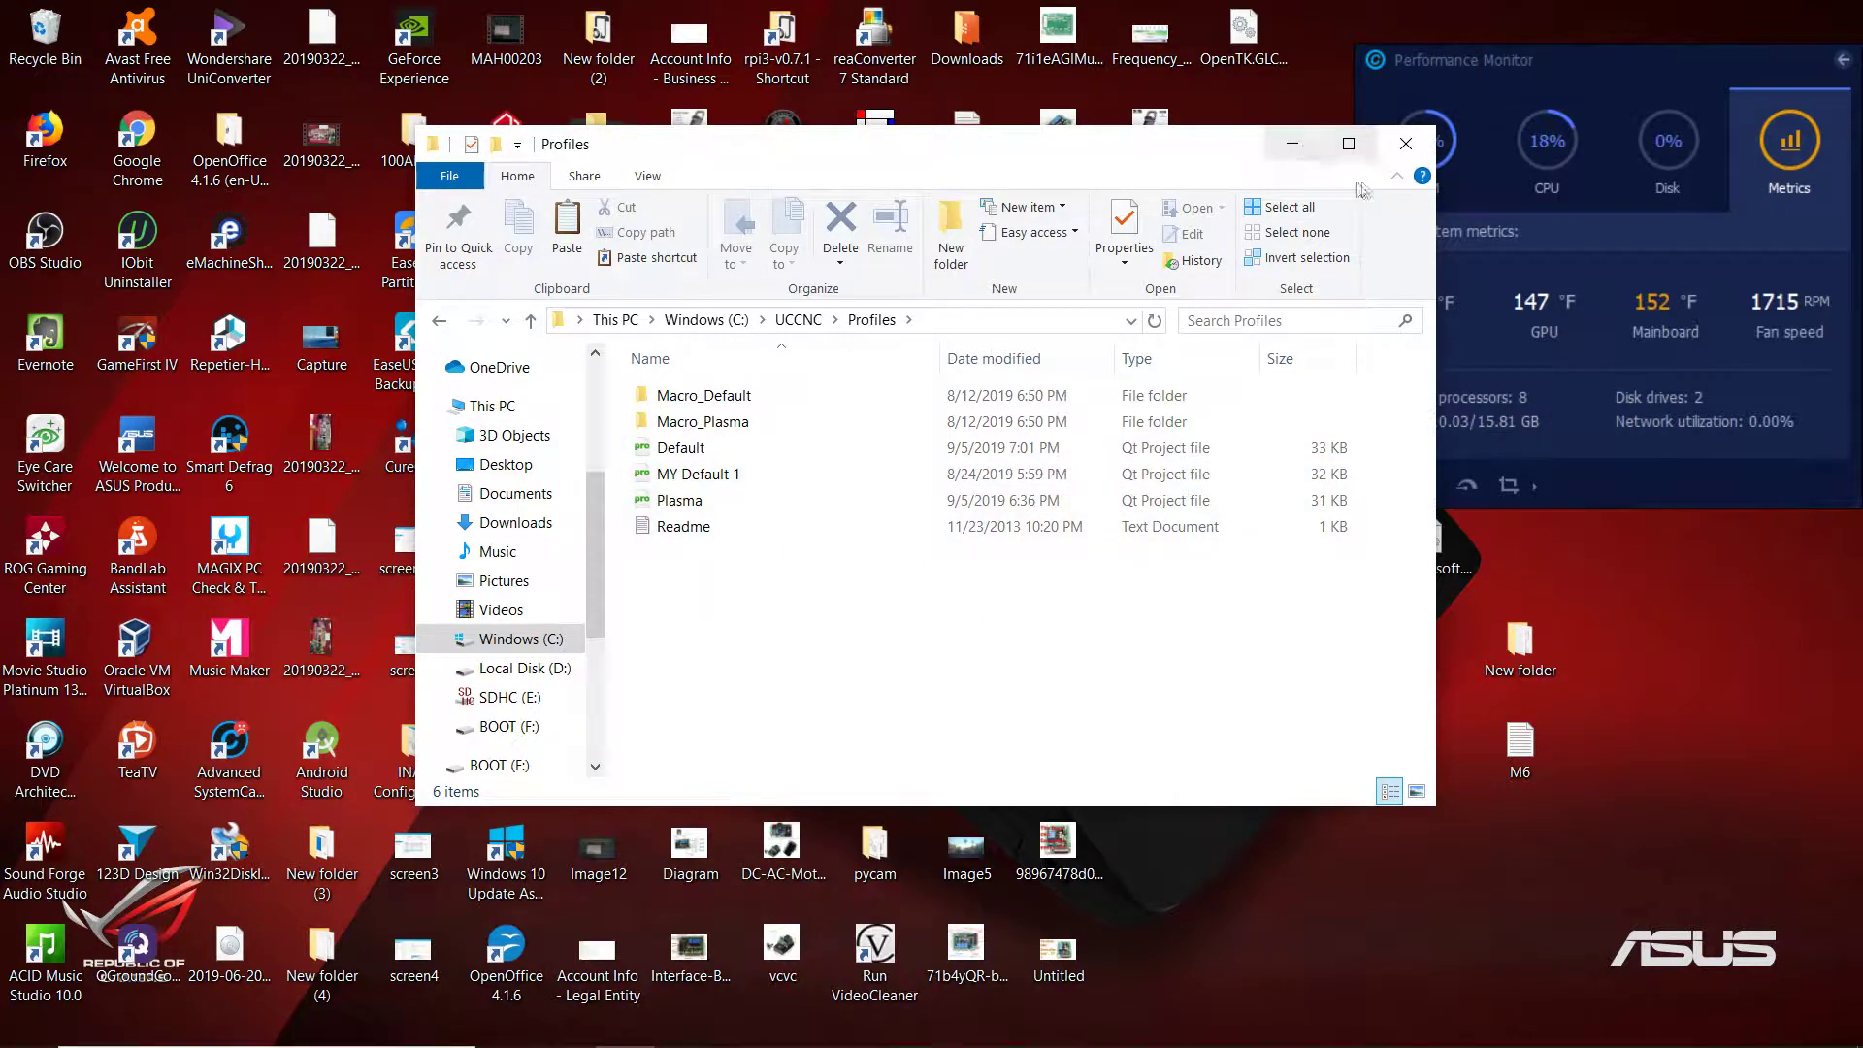
pyautogui.click(1404, 136)
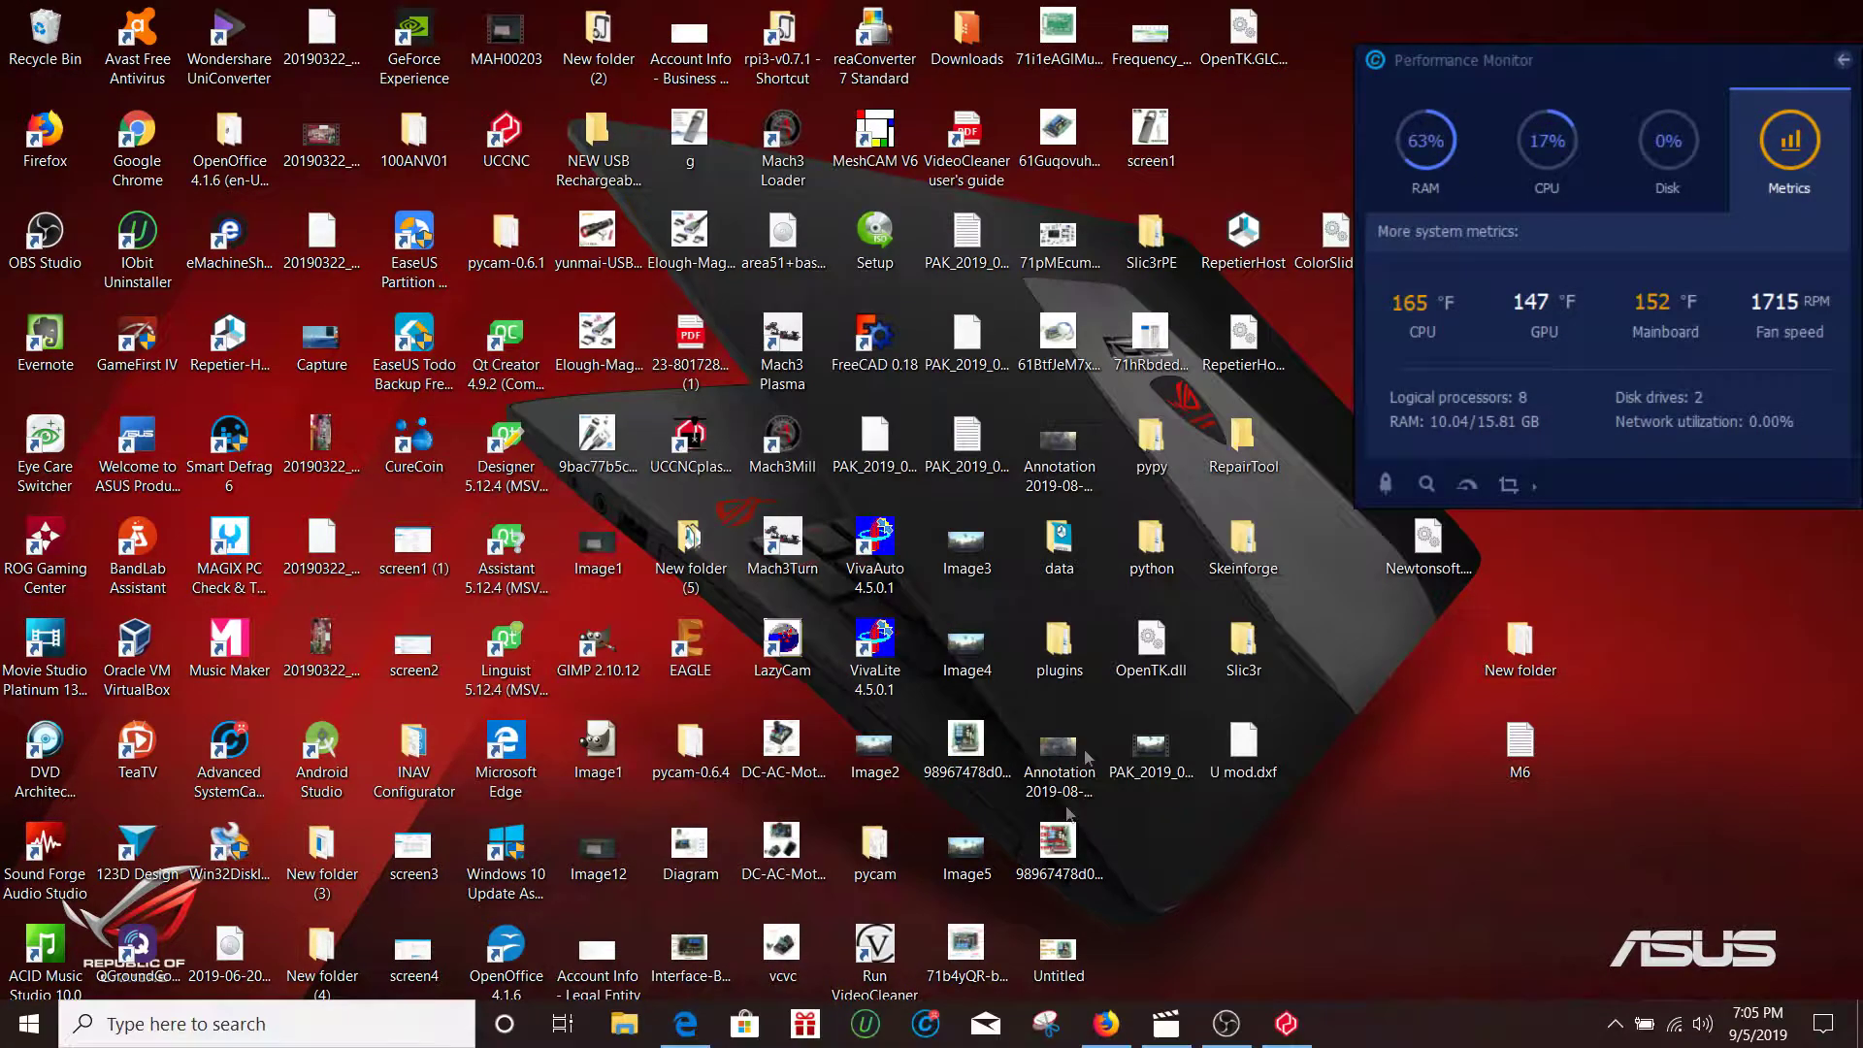
# Refresh UCCNC's profile list, load MY Default 1, and return to the run screen.
pyautogui.click(1287, 1024)
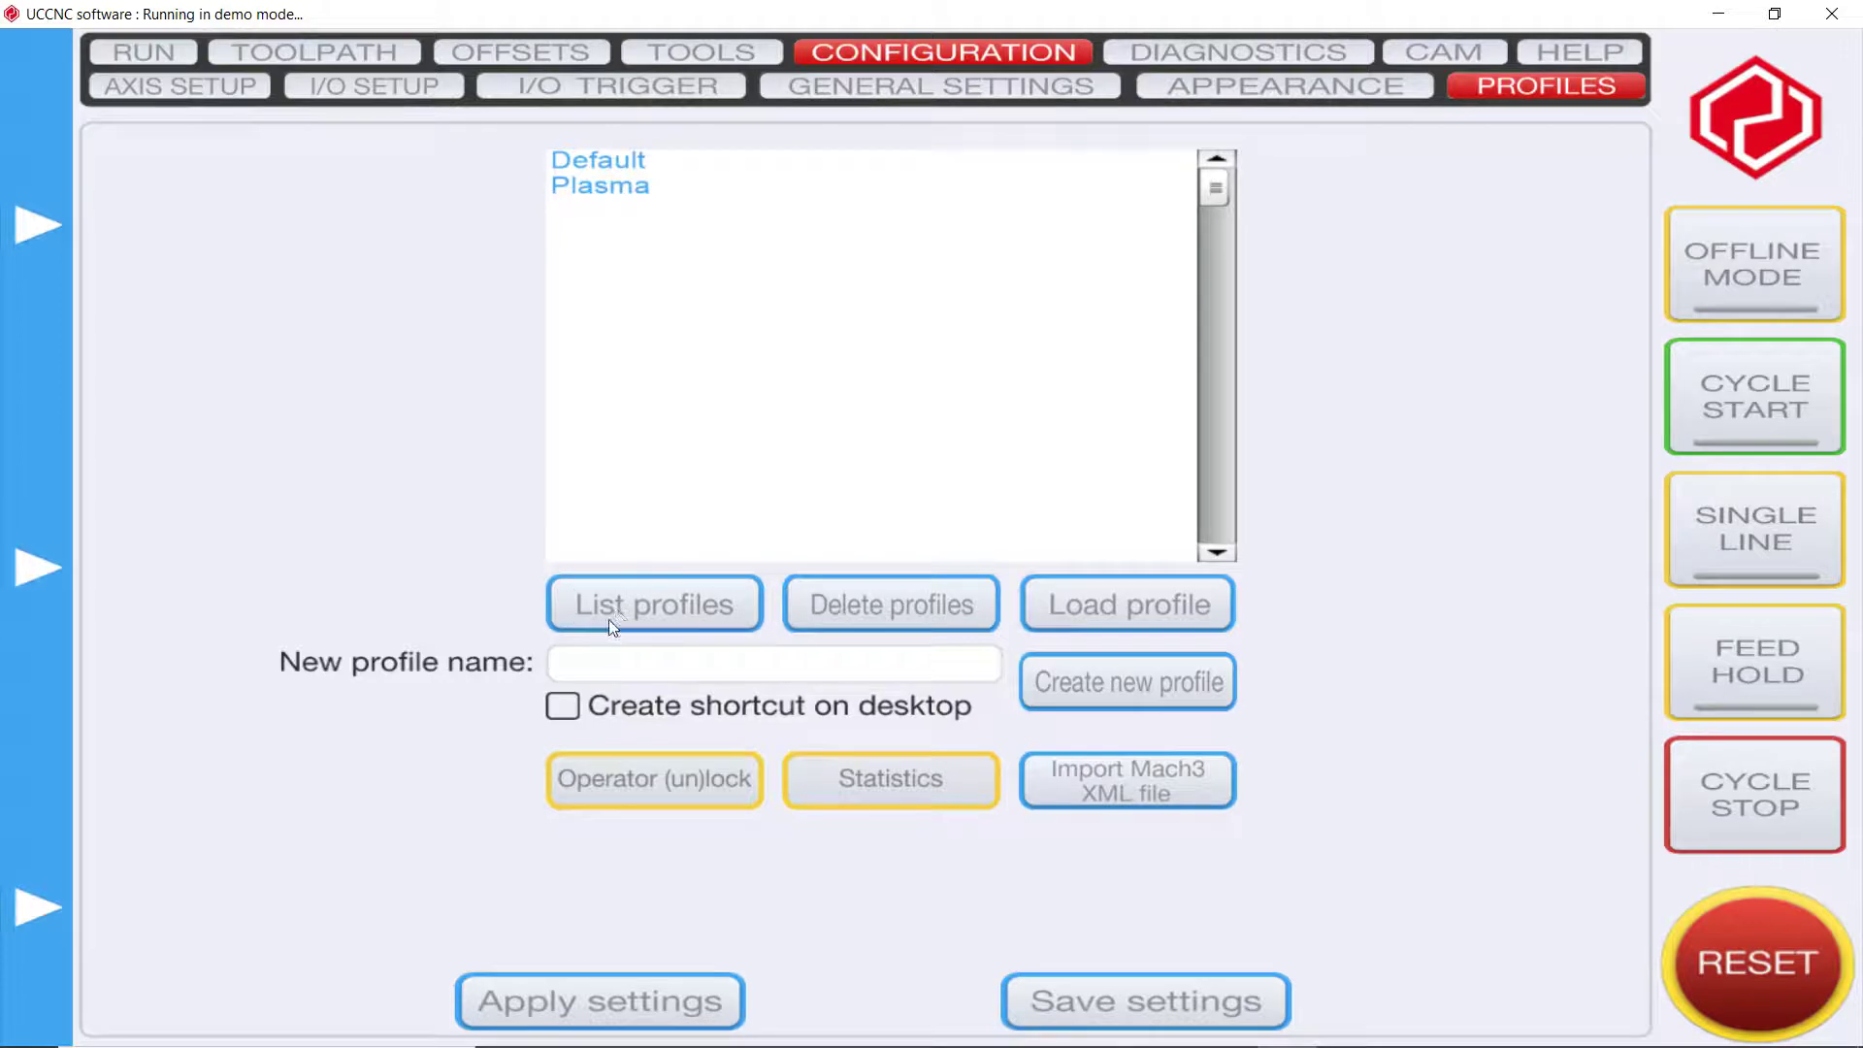
pyautogui.click(684, 603)
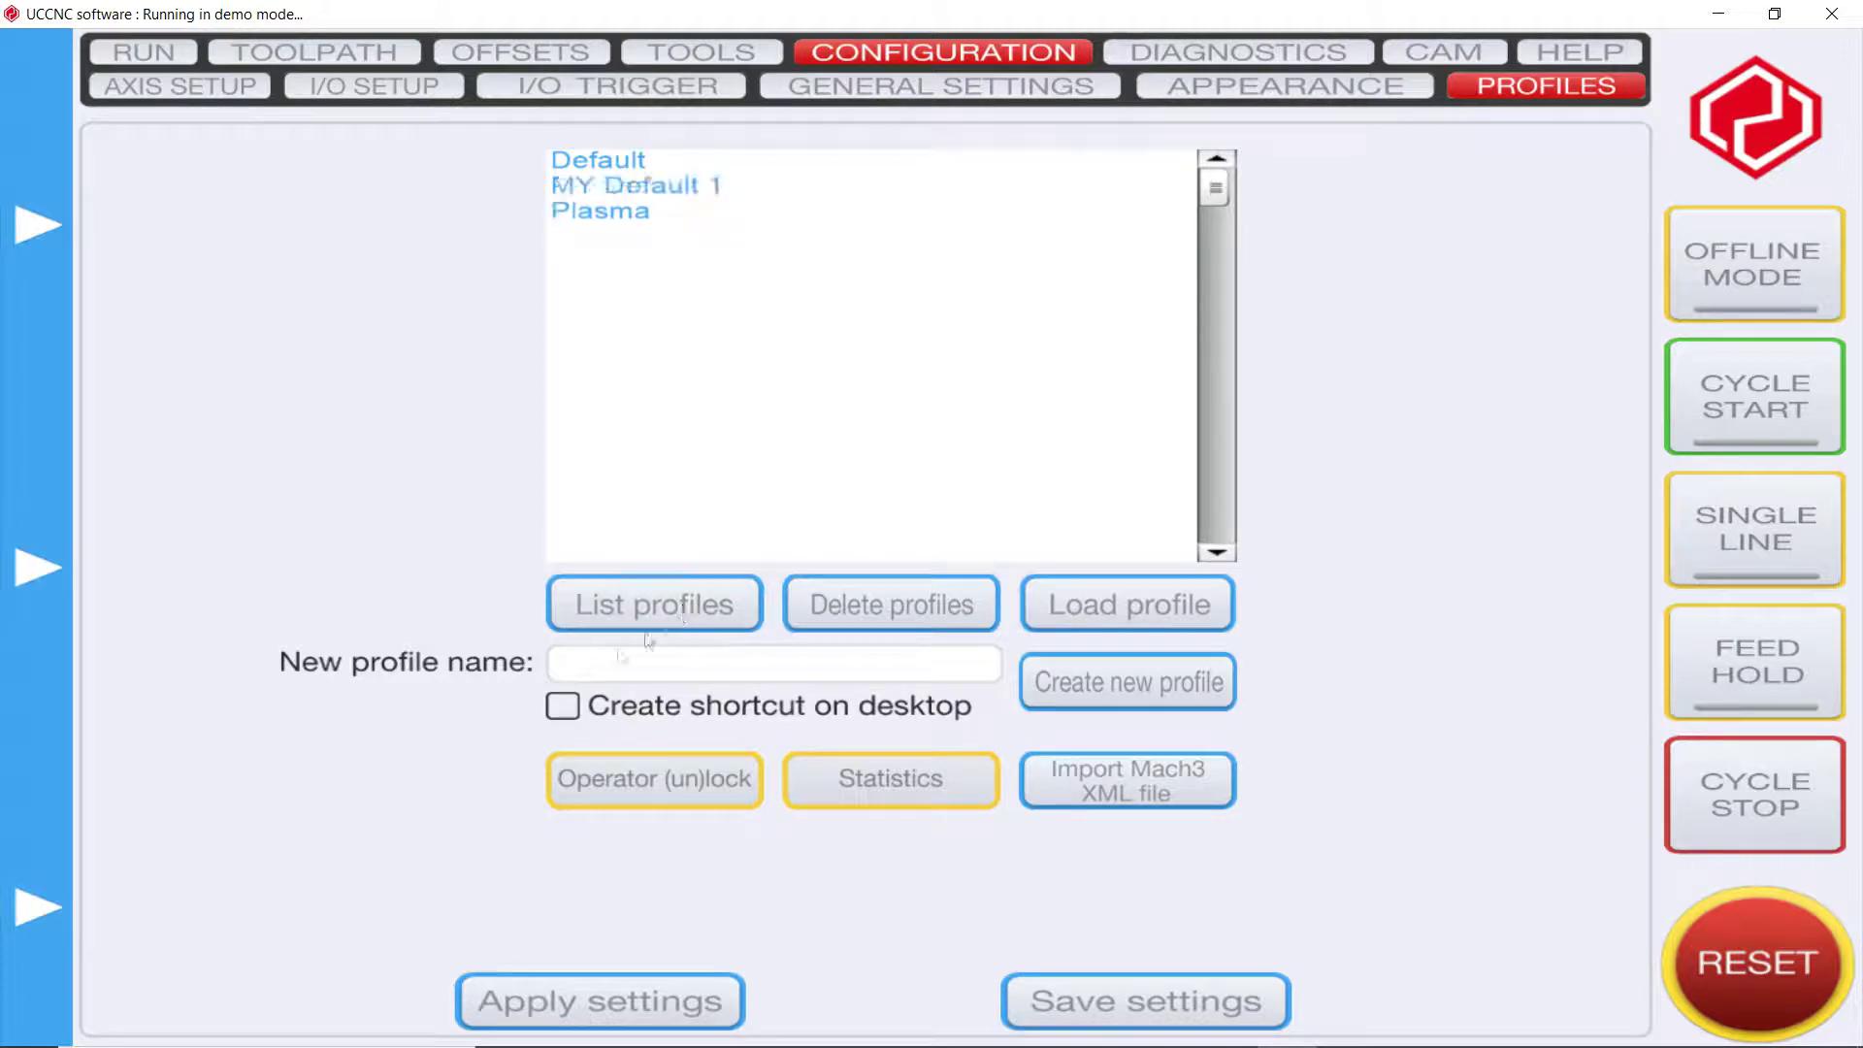
pyautogui.click(648, 192)
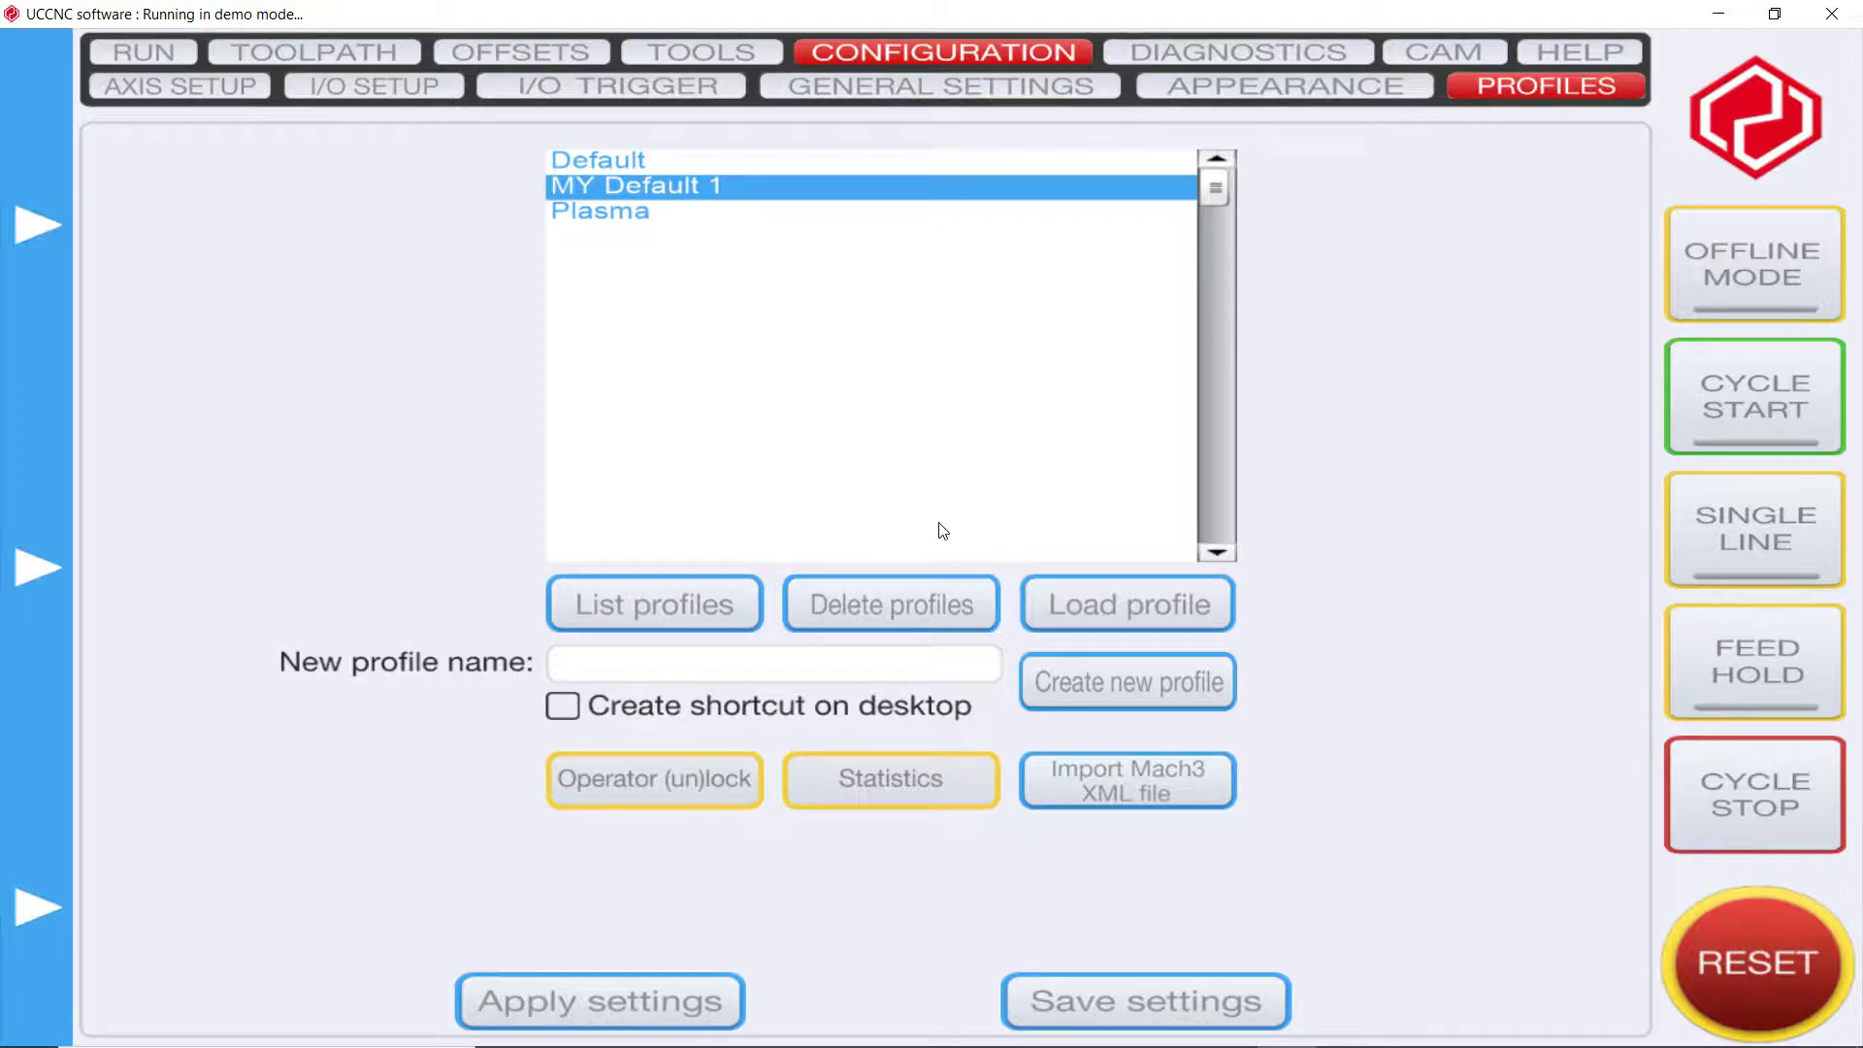
pyautogui.click(1141, 613)
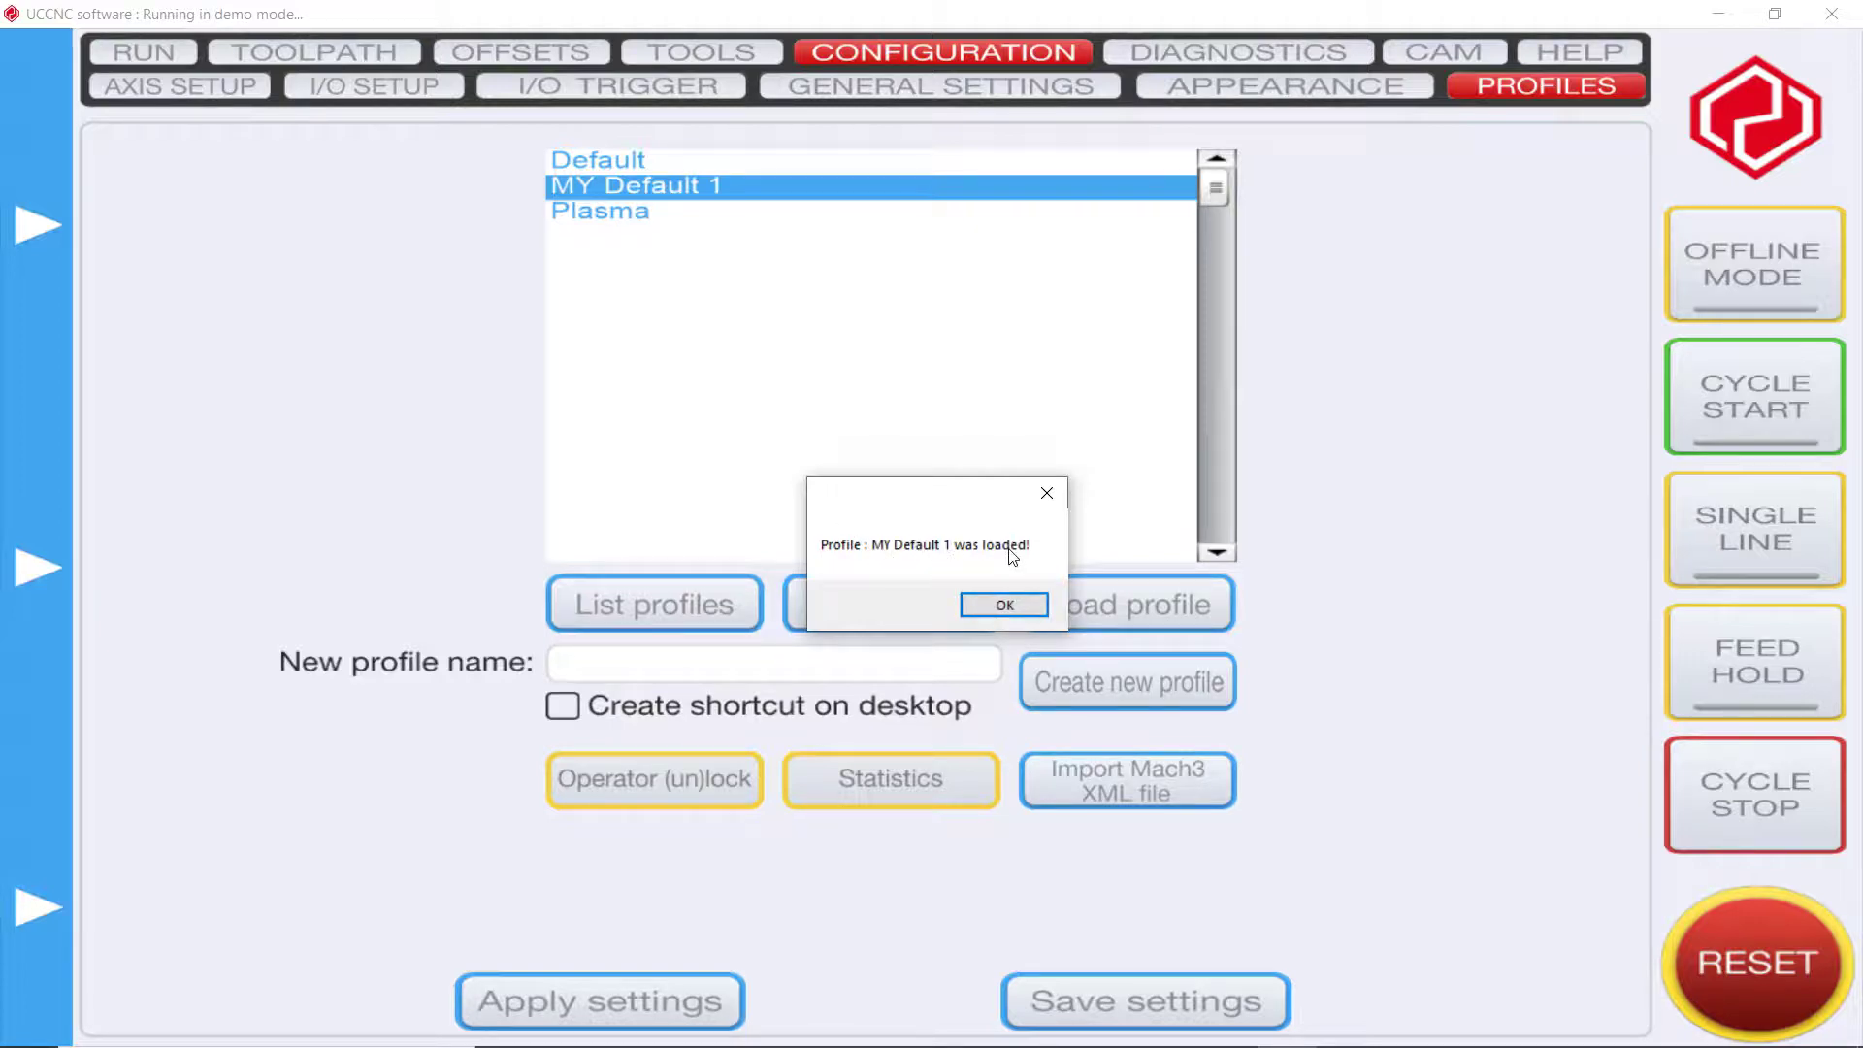
pyautogui.click(1009, 606)
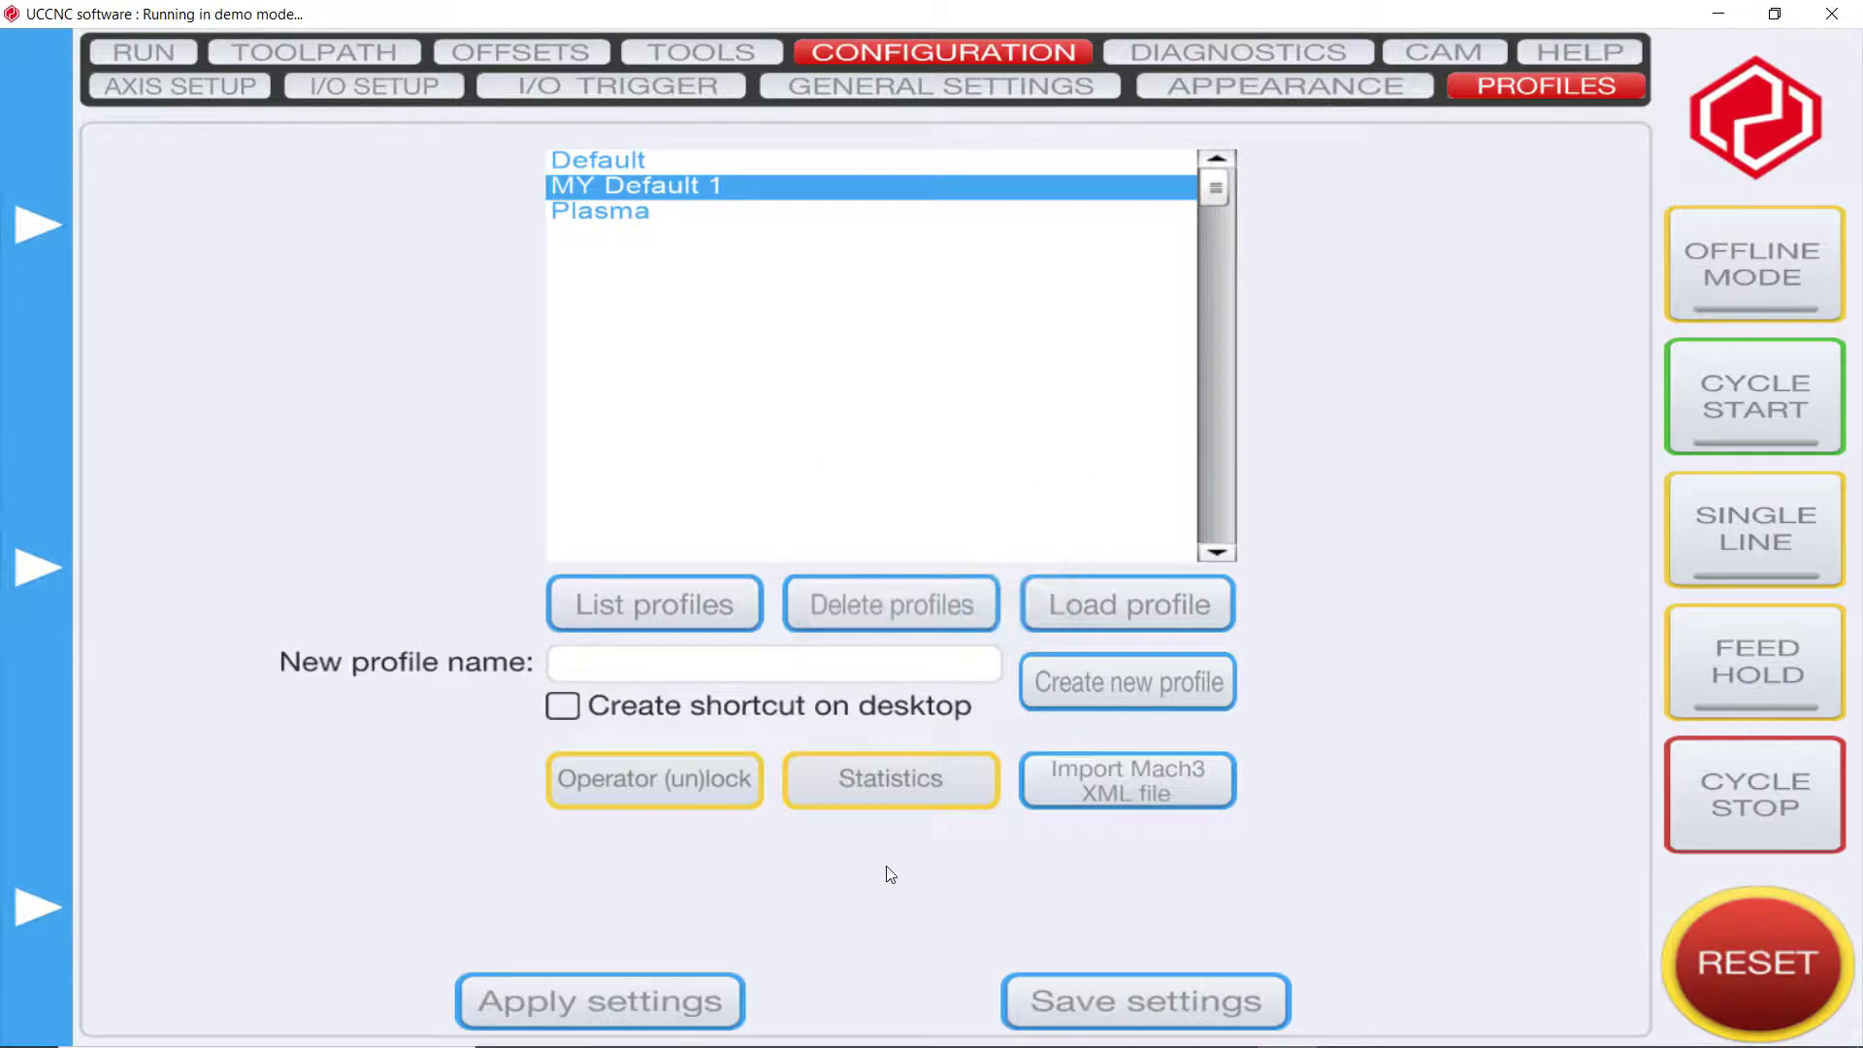
pyautogui.click(171, 58)
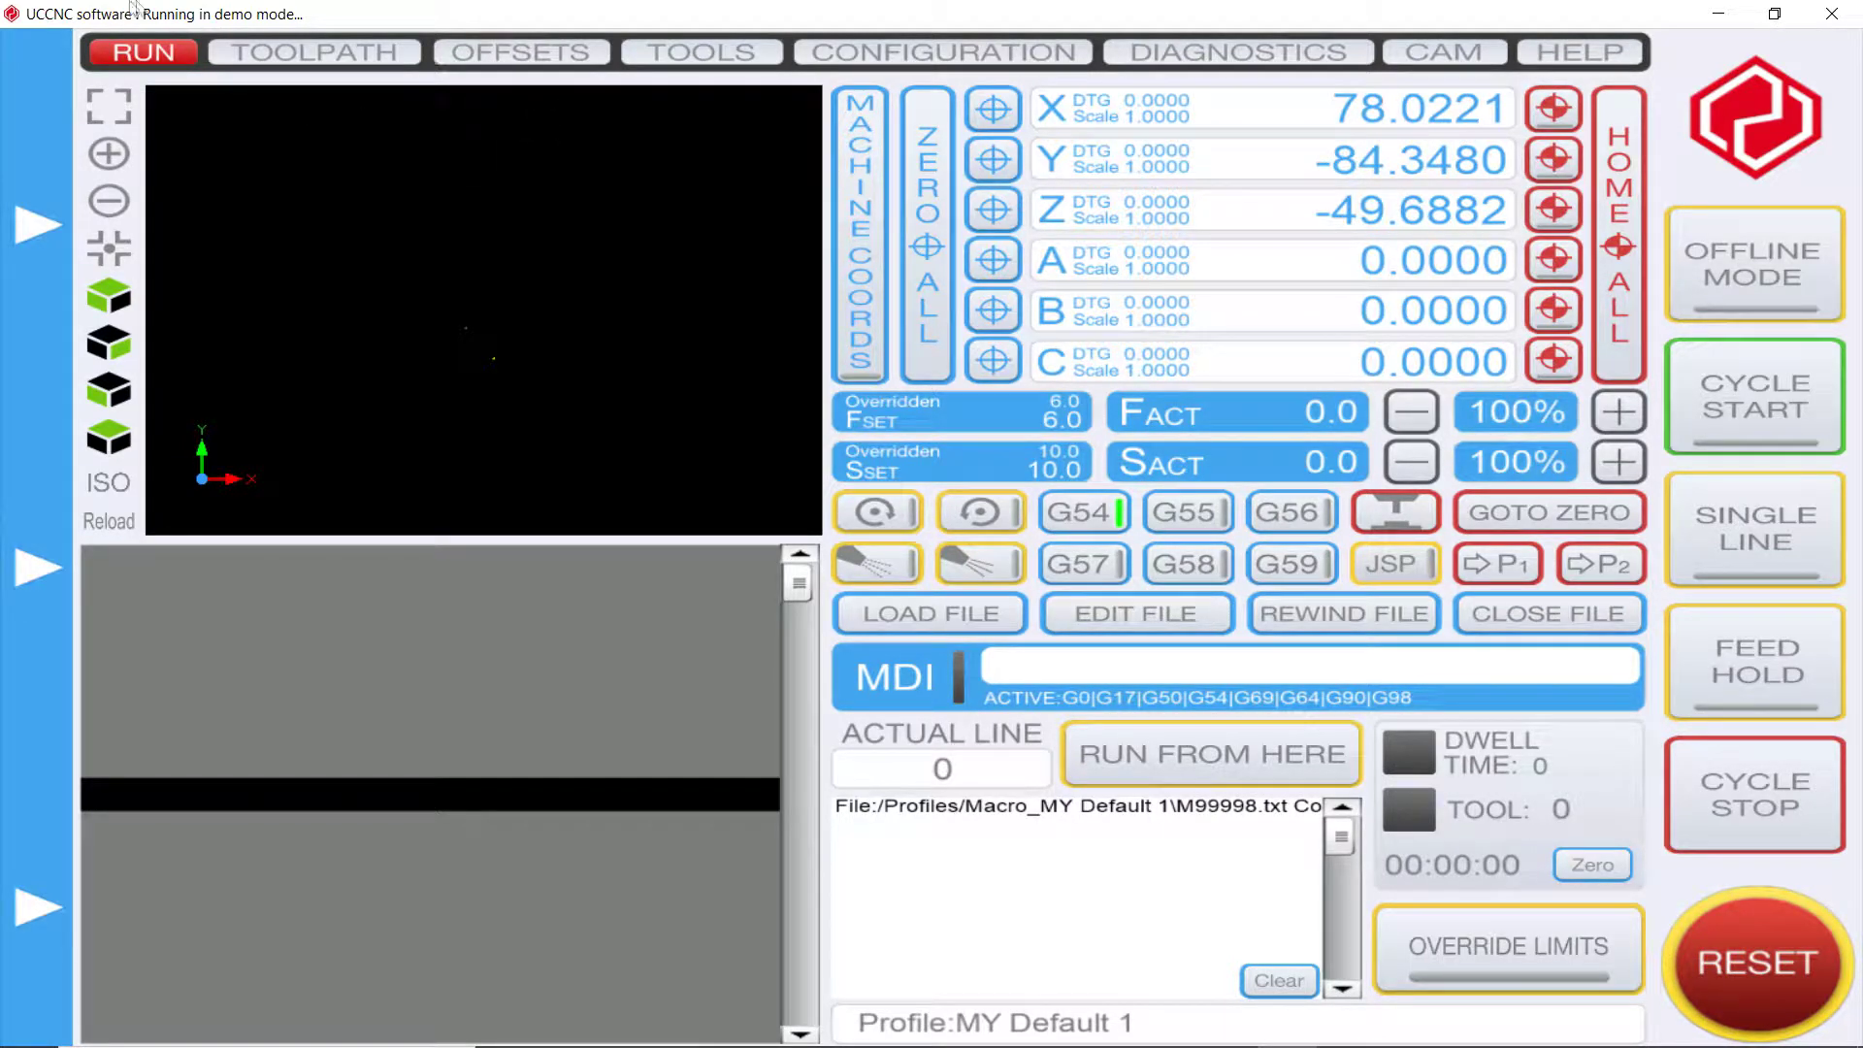
# Browse MY Default 1's toolpath, work offsets, tool offsets, X-axis setup and diagnostics, ending on Profiles.
pyautogui.click(376, 60)
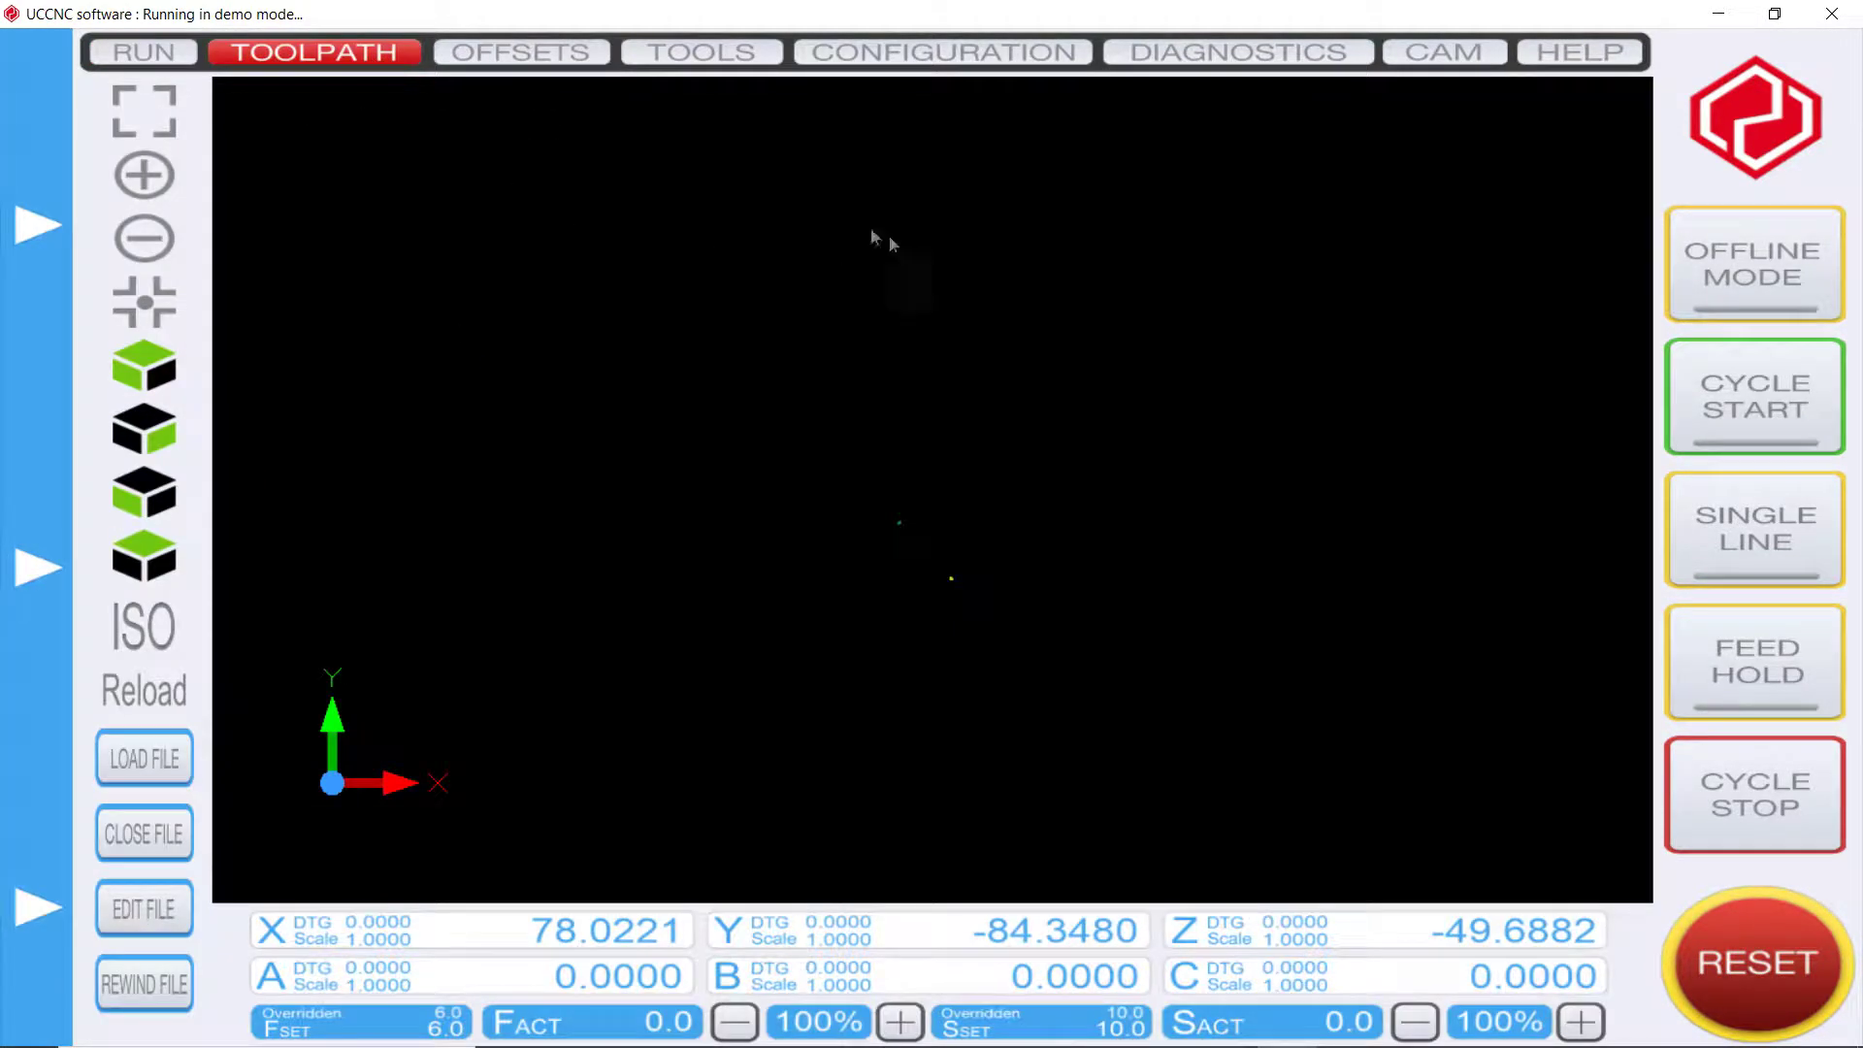
pyautogui.click(571, 62)
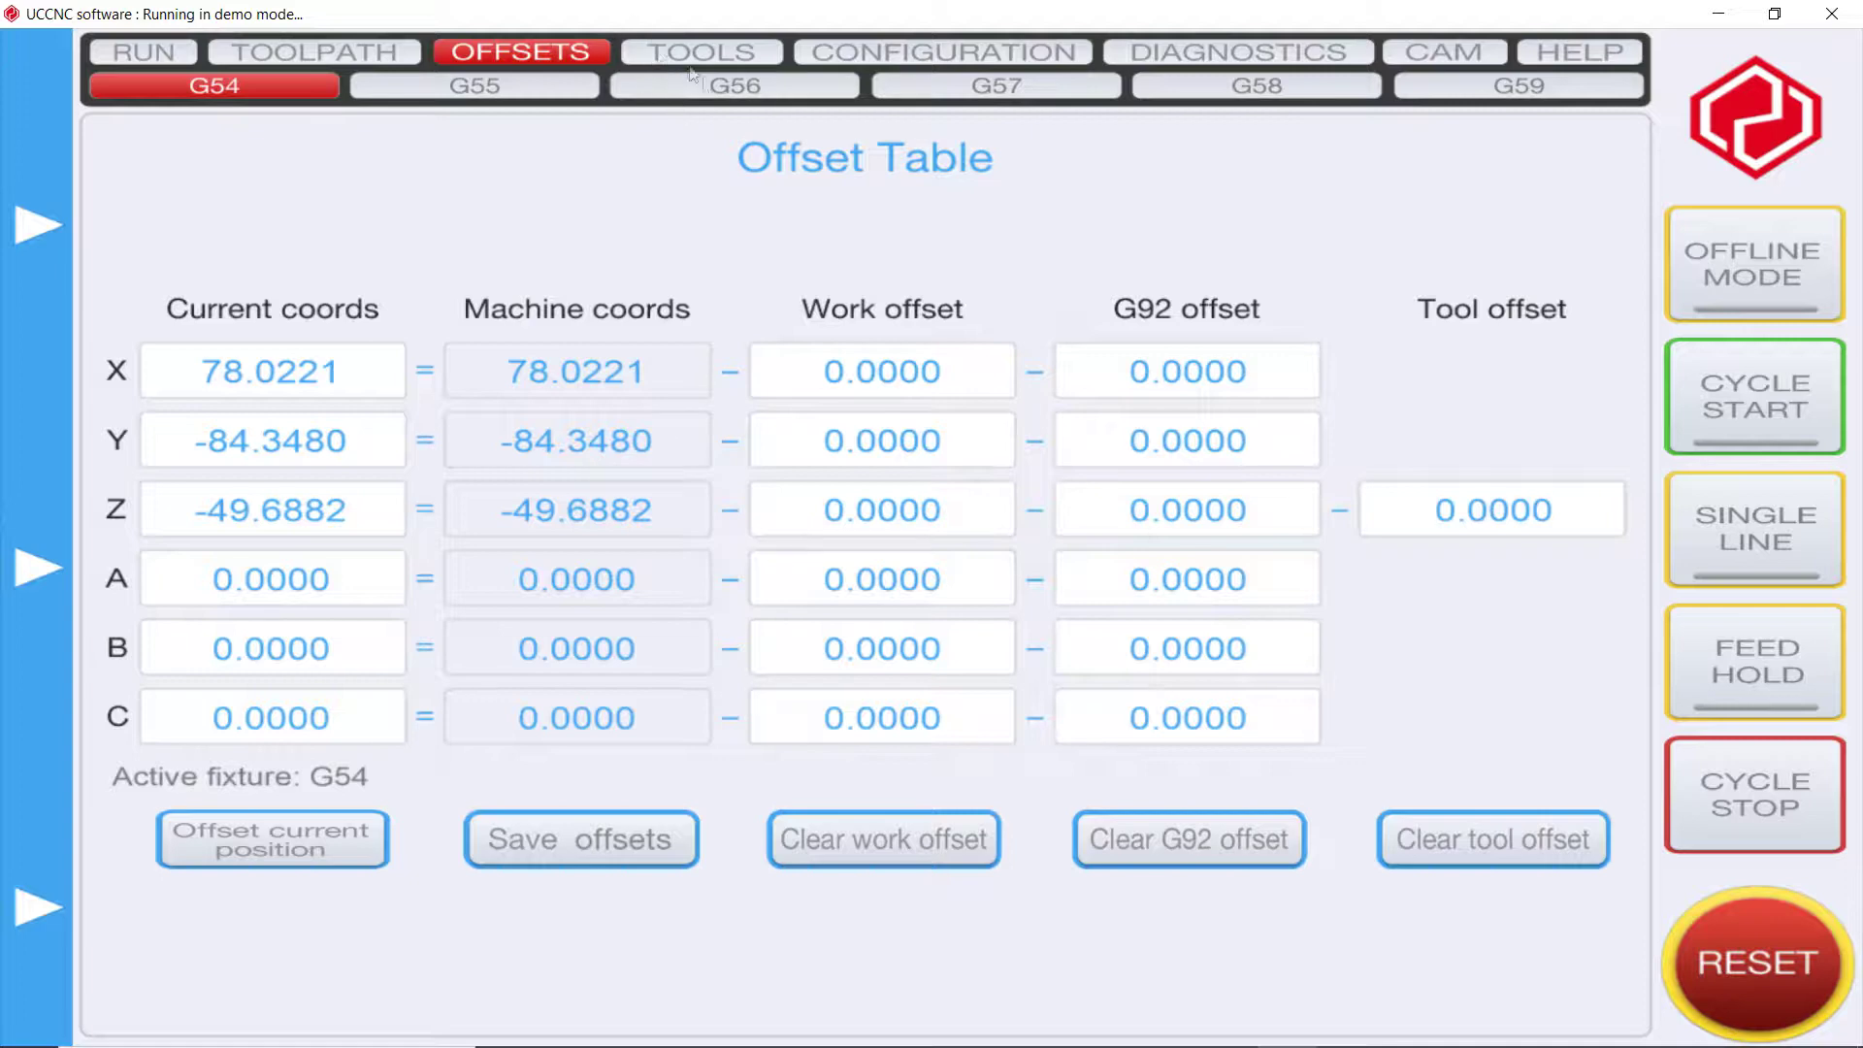
pyautogui.click(660, 52)
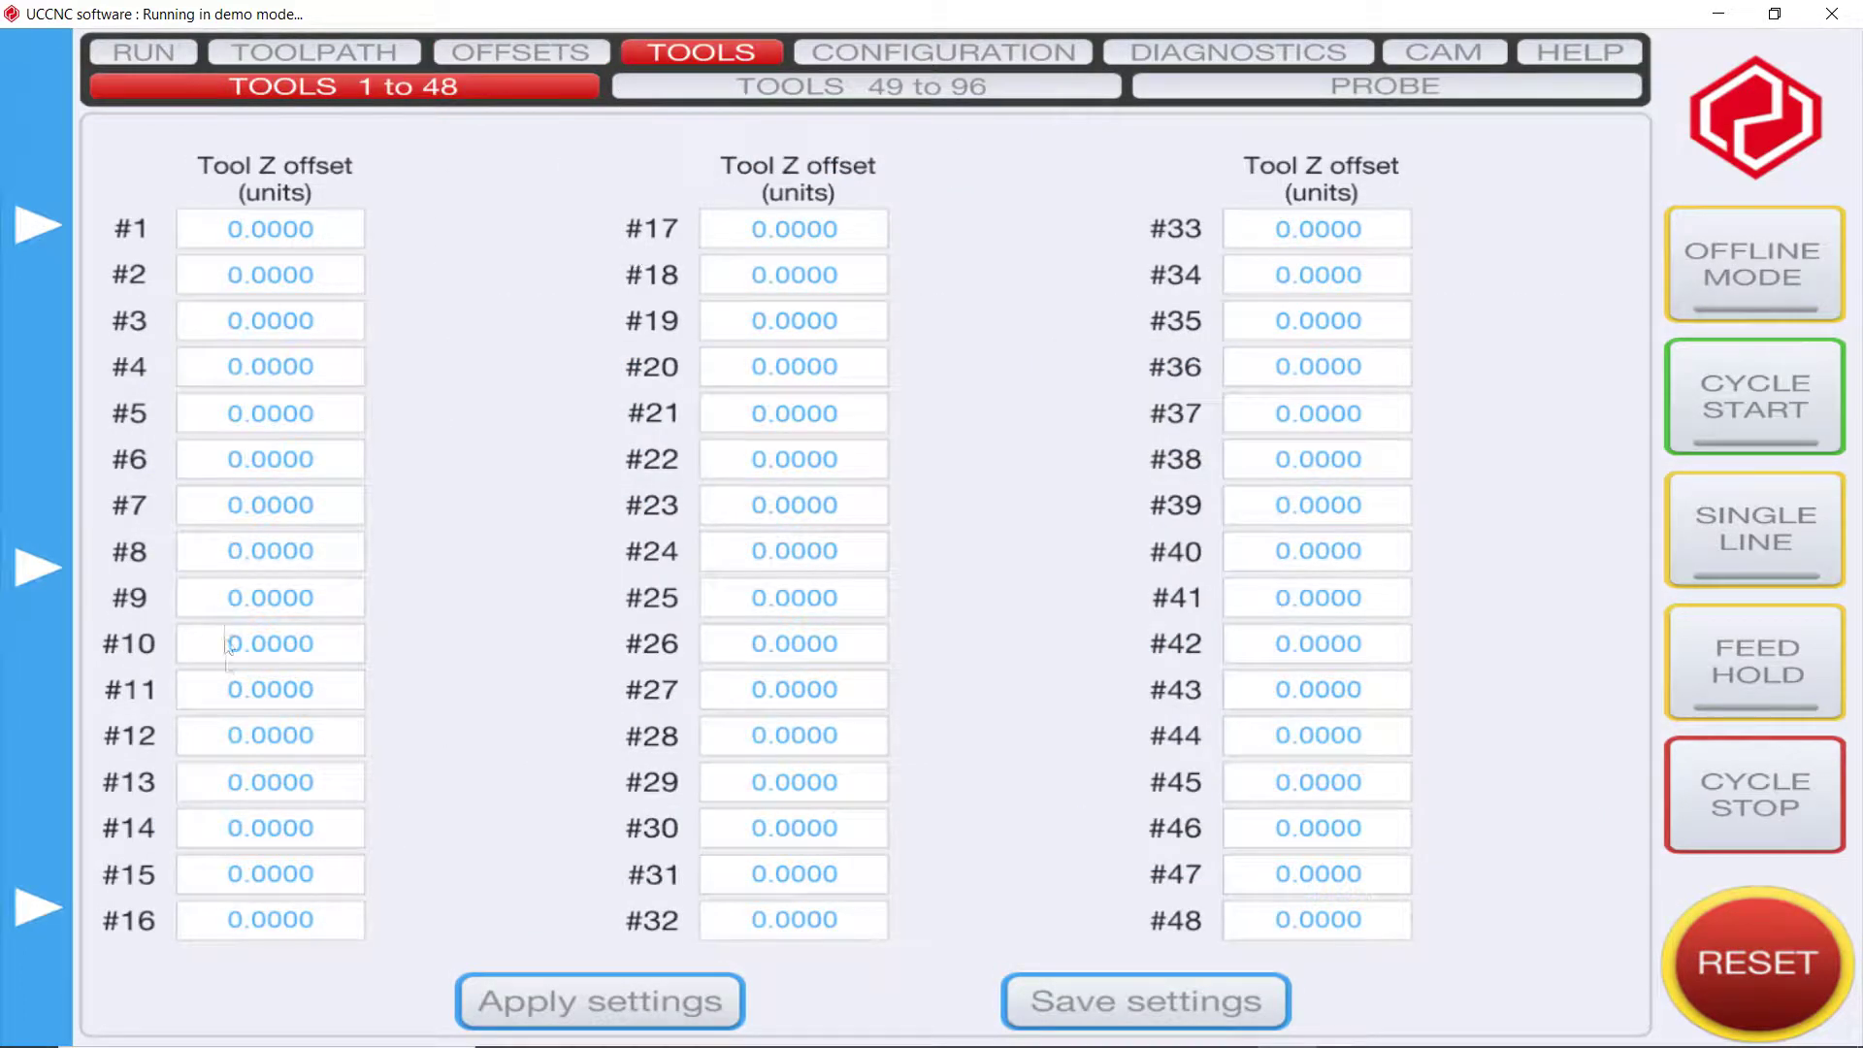
pyautogui.click(928, 56)
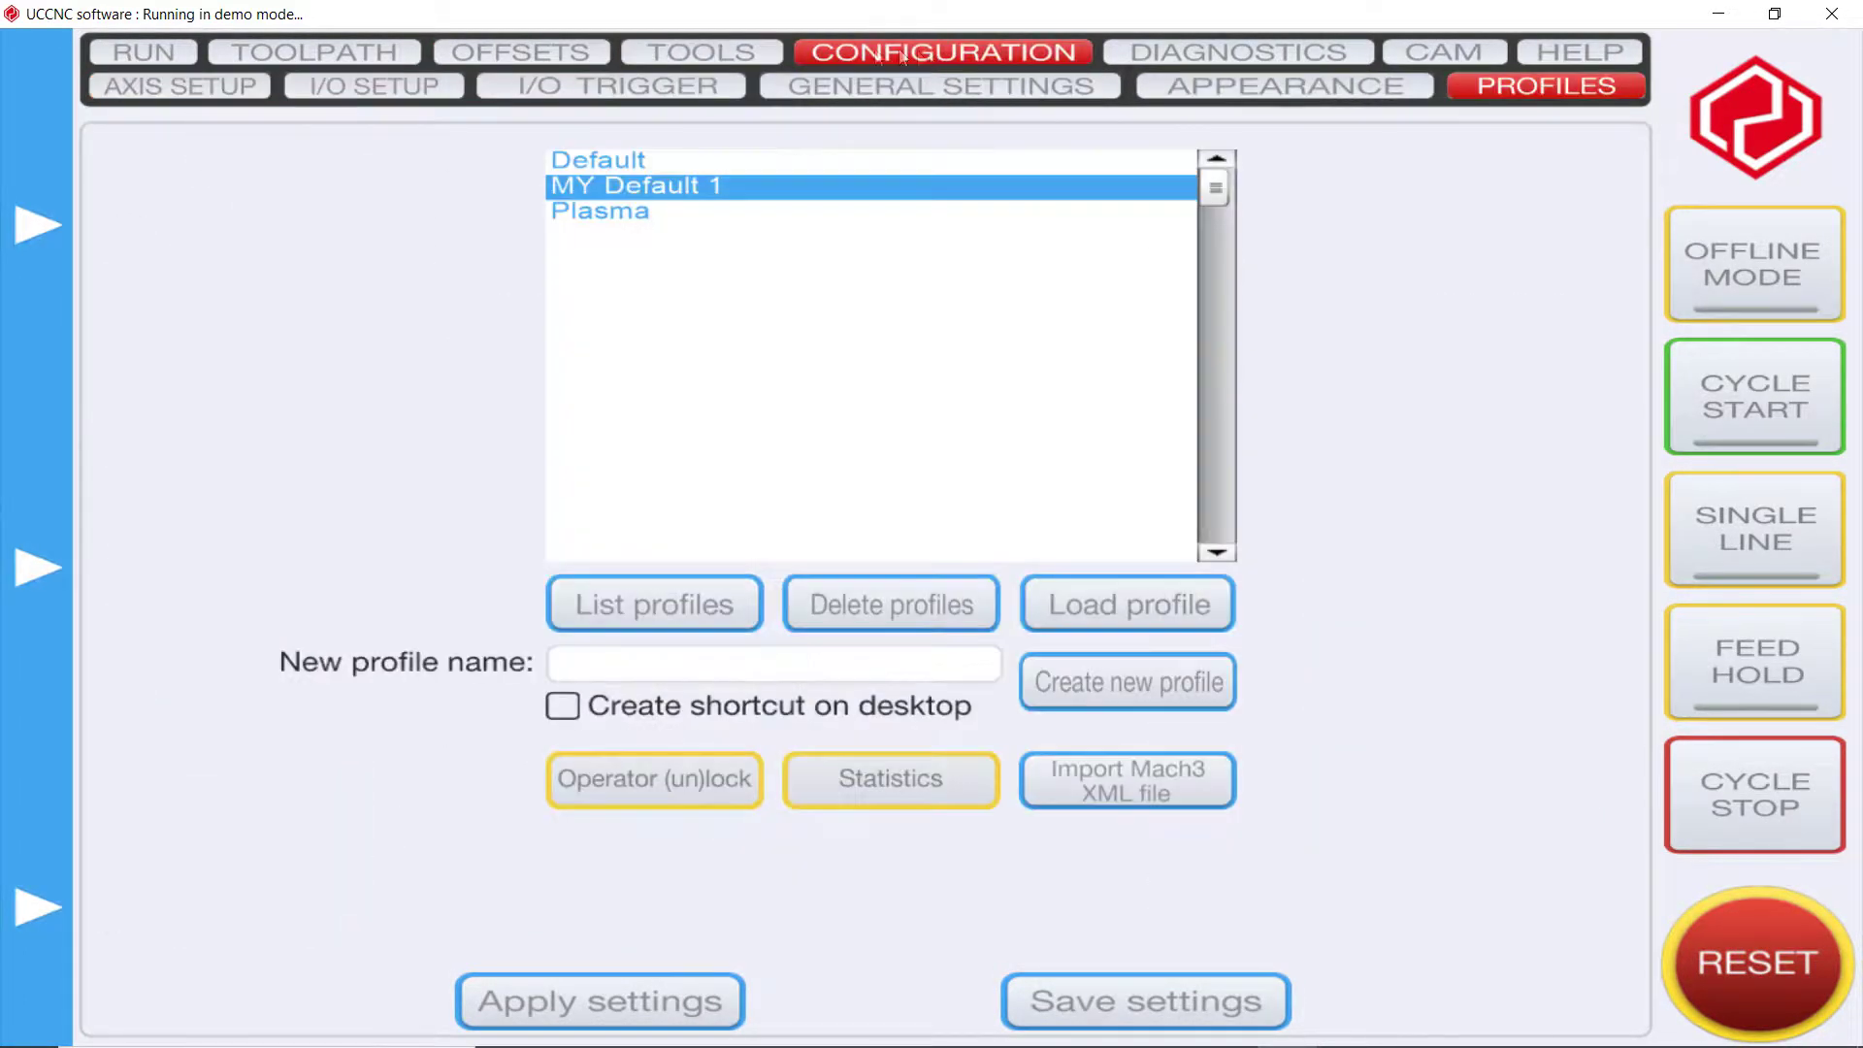
pyautogui.click(155, 92)
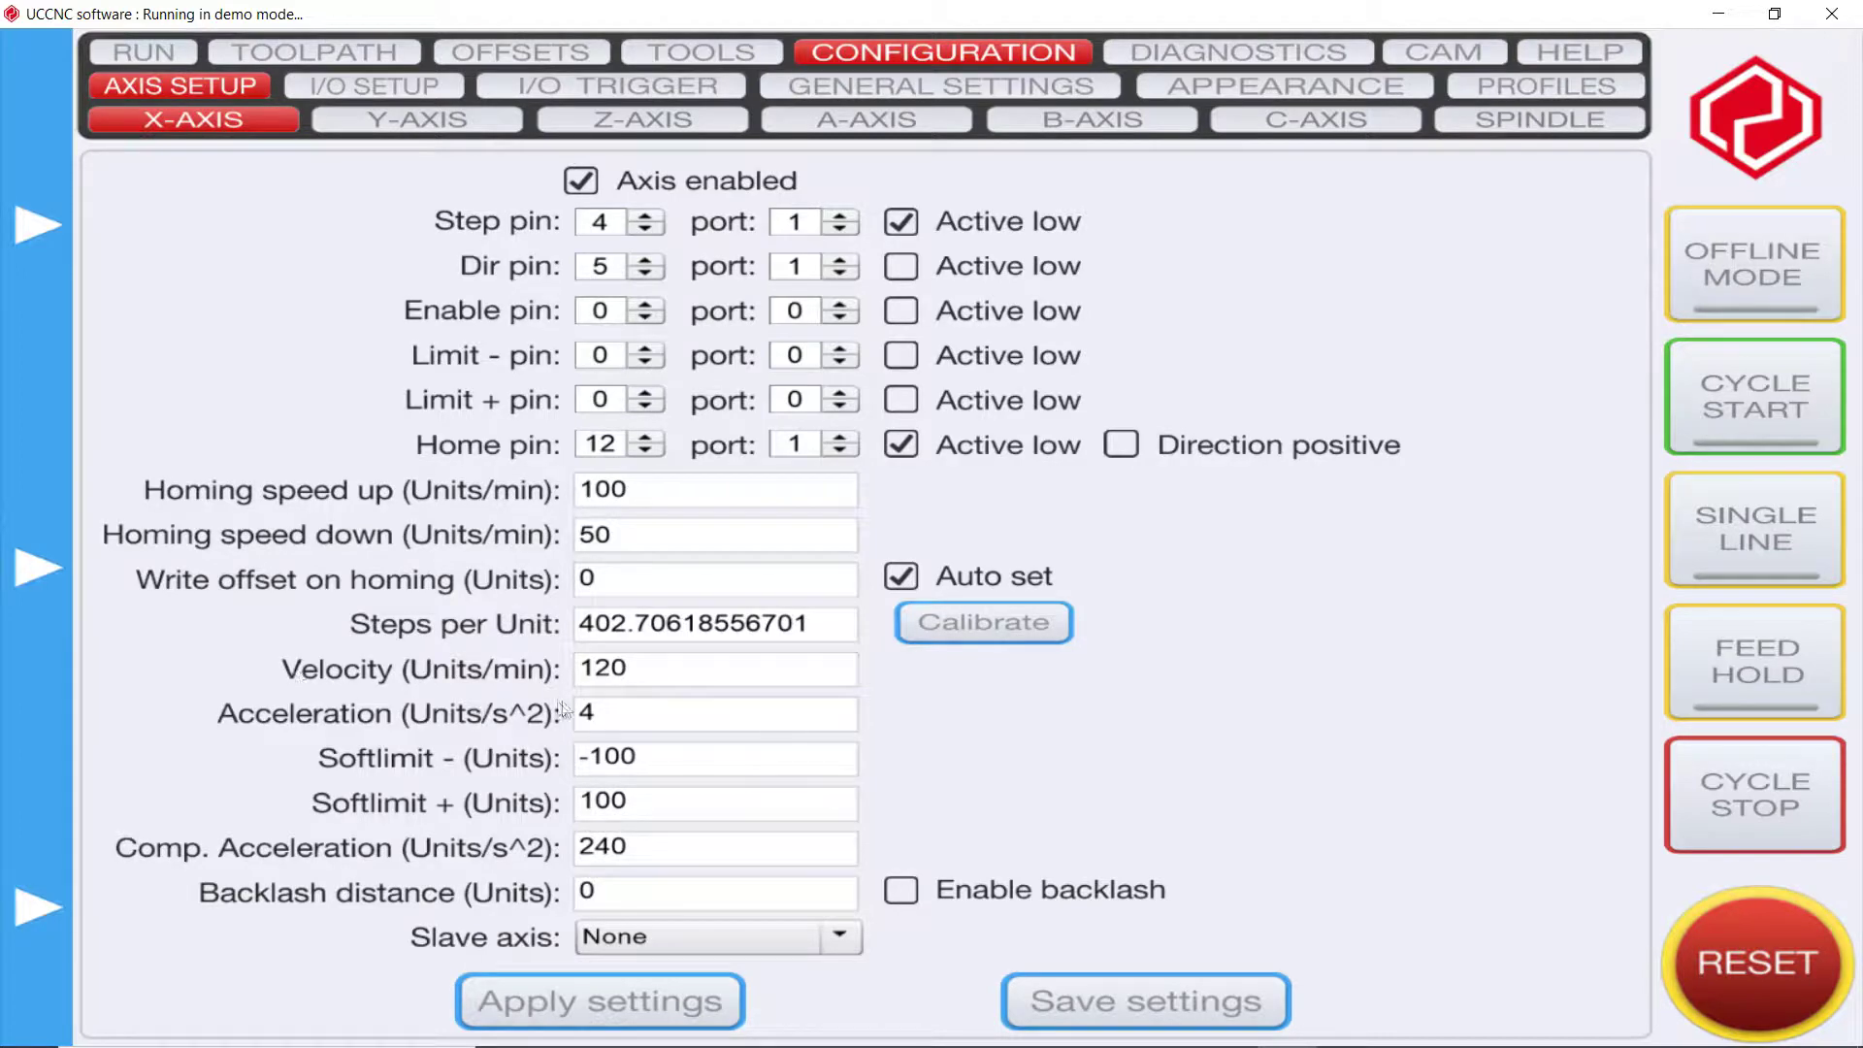
pyautogui.click(1189, 55)
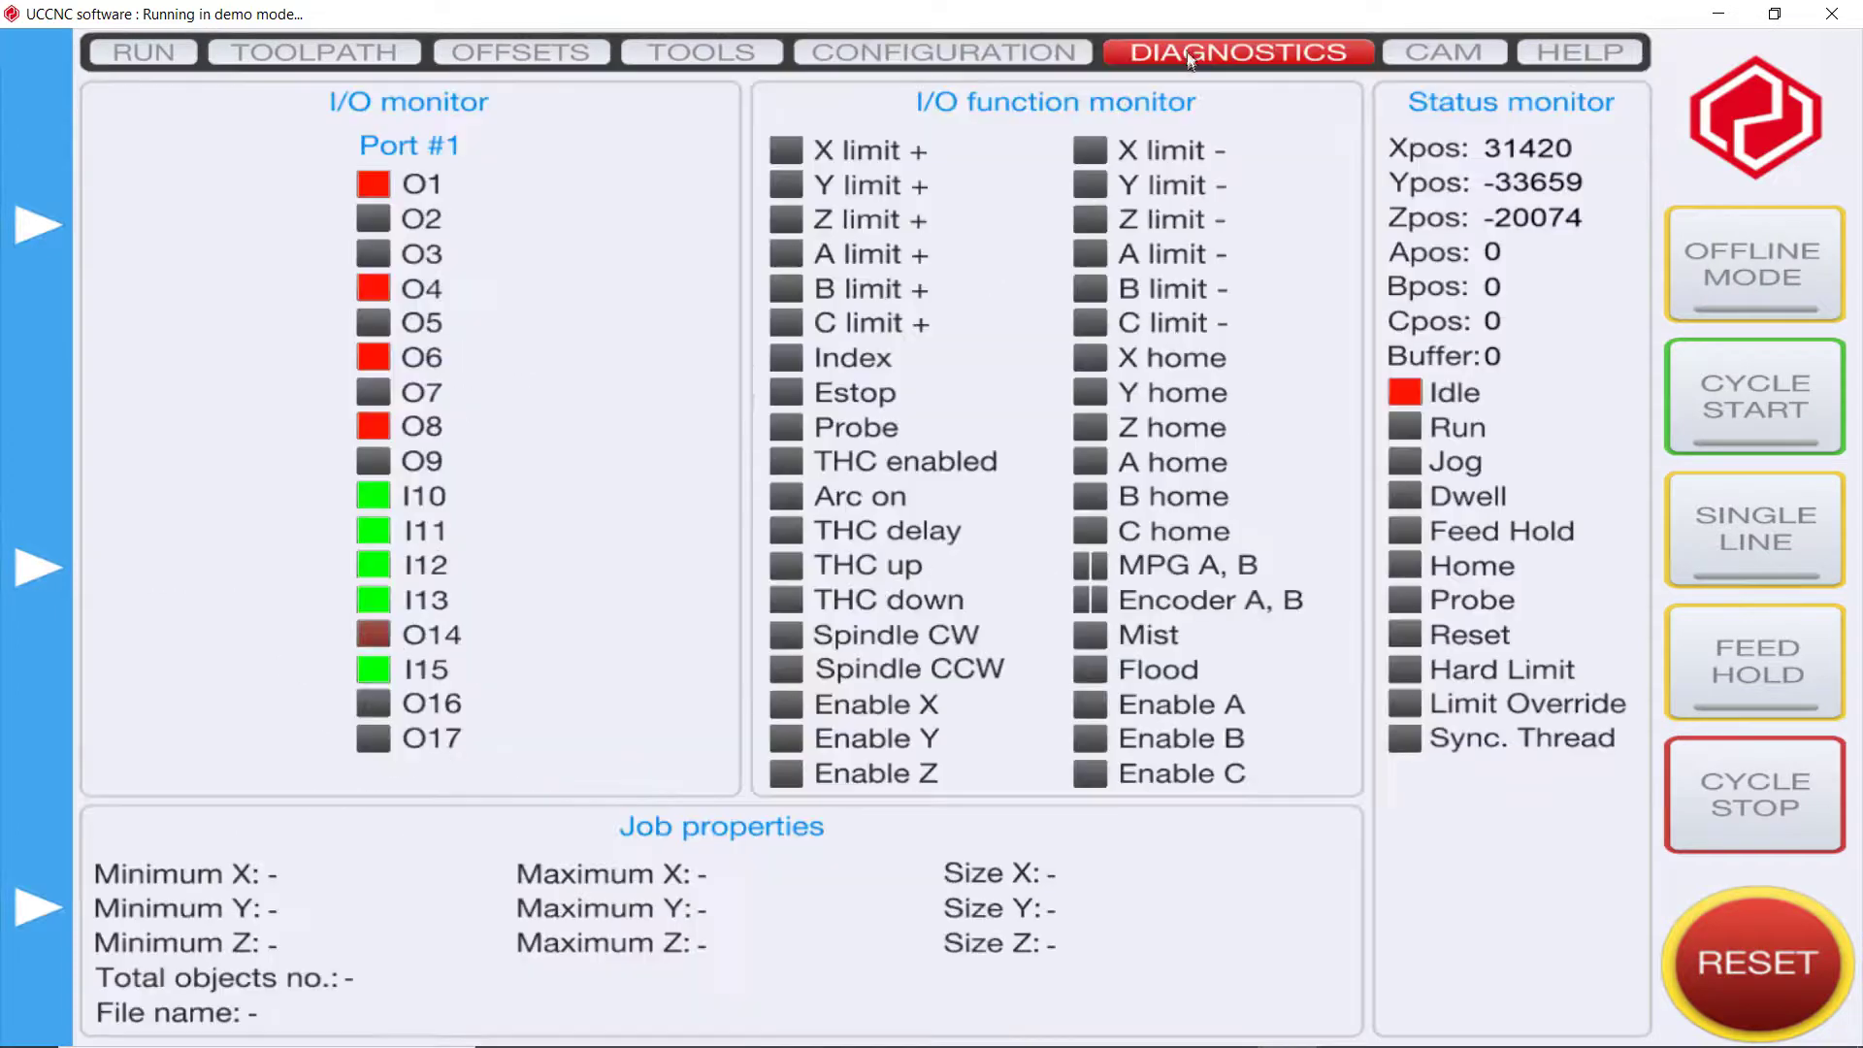
pyautogui.click(179, 65)
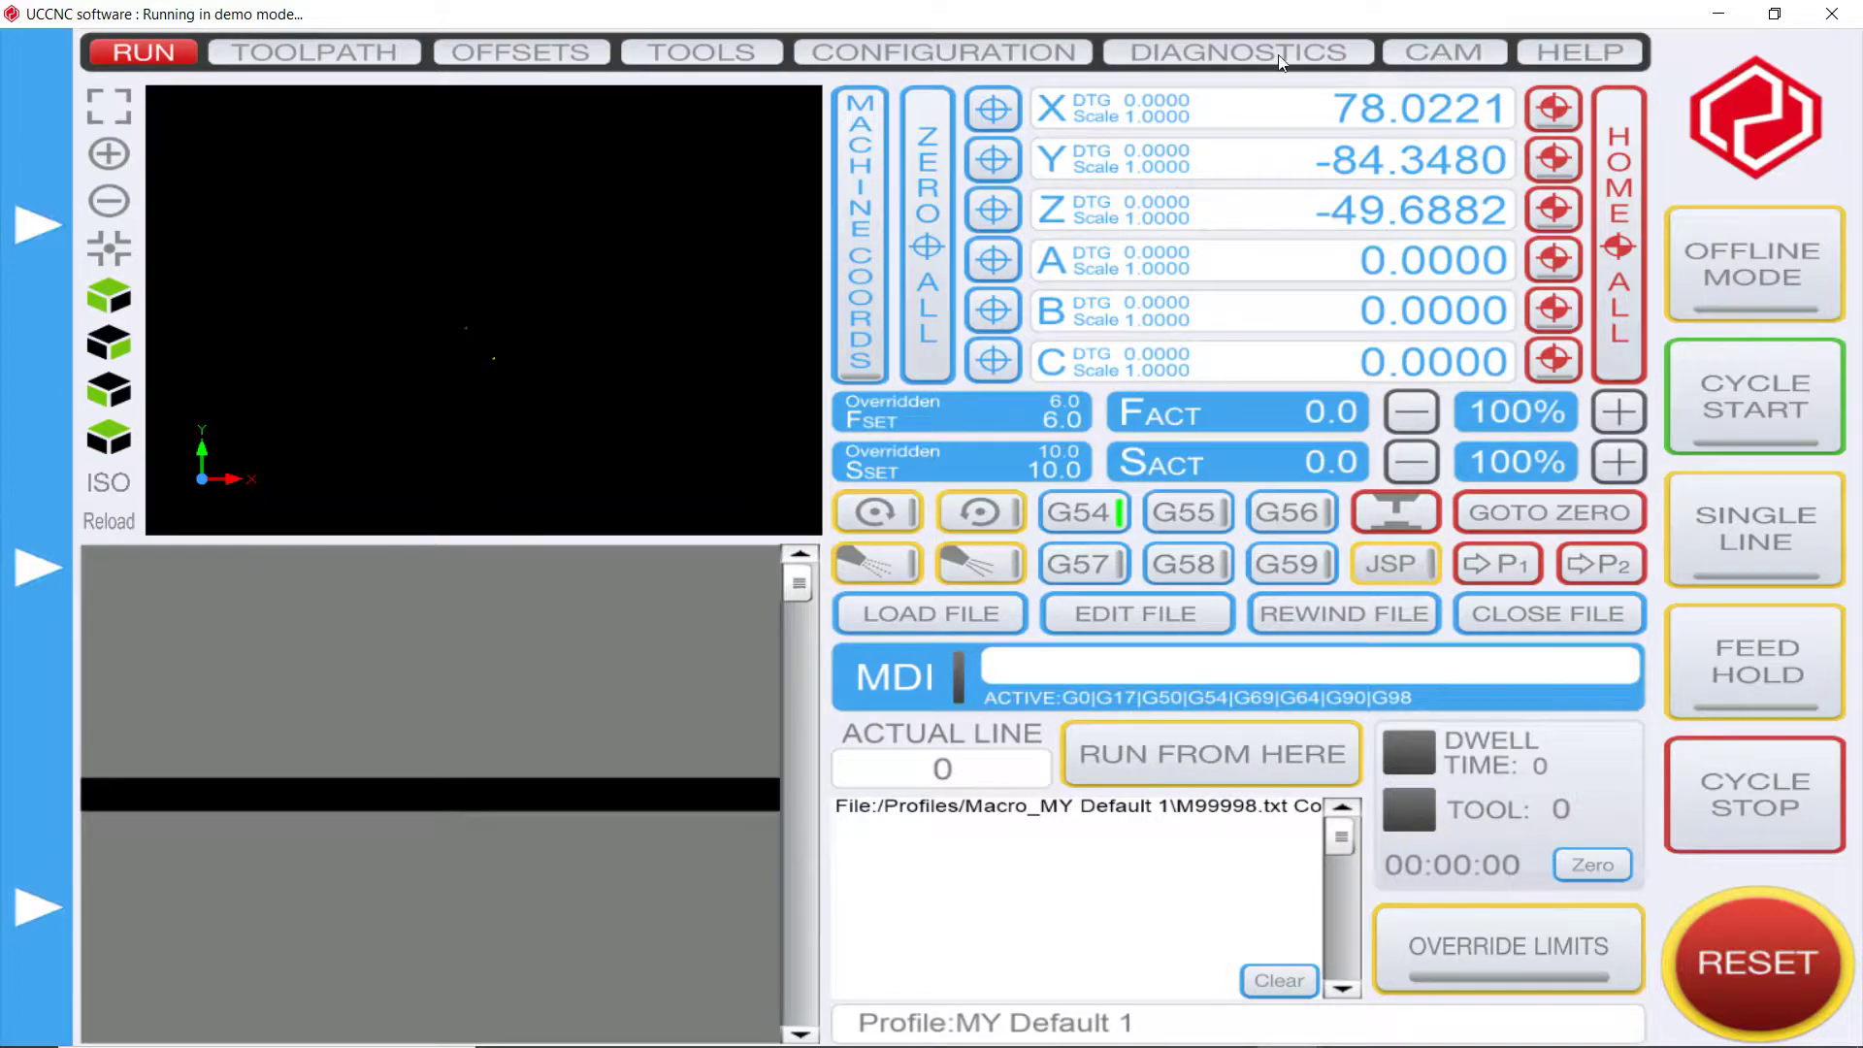
pyautogui.click(934, 43)
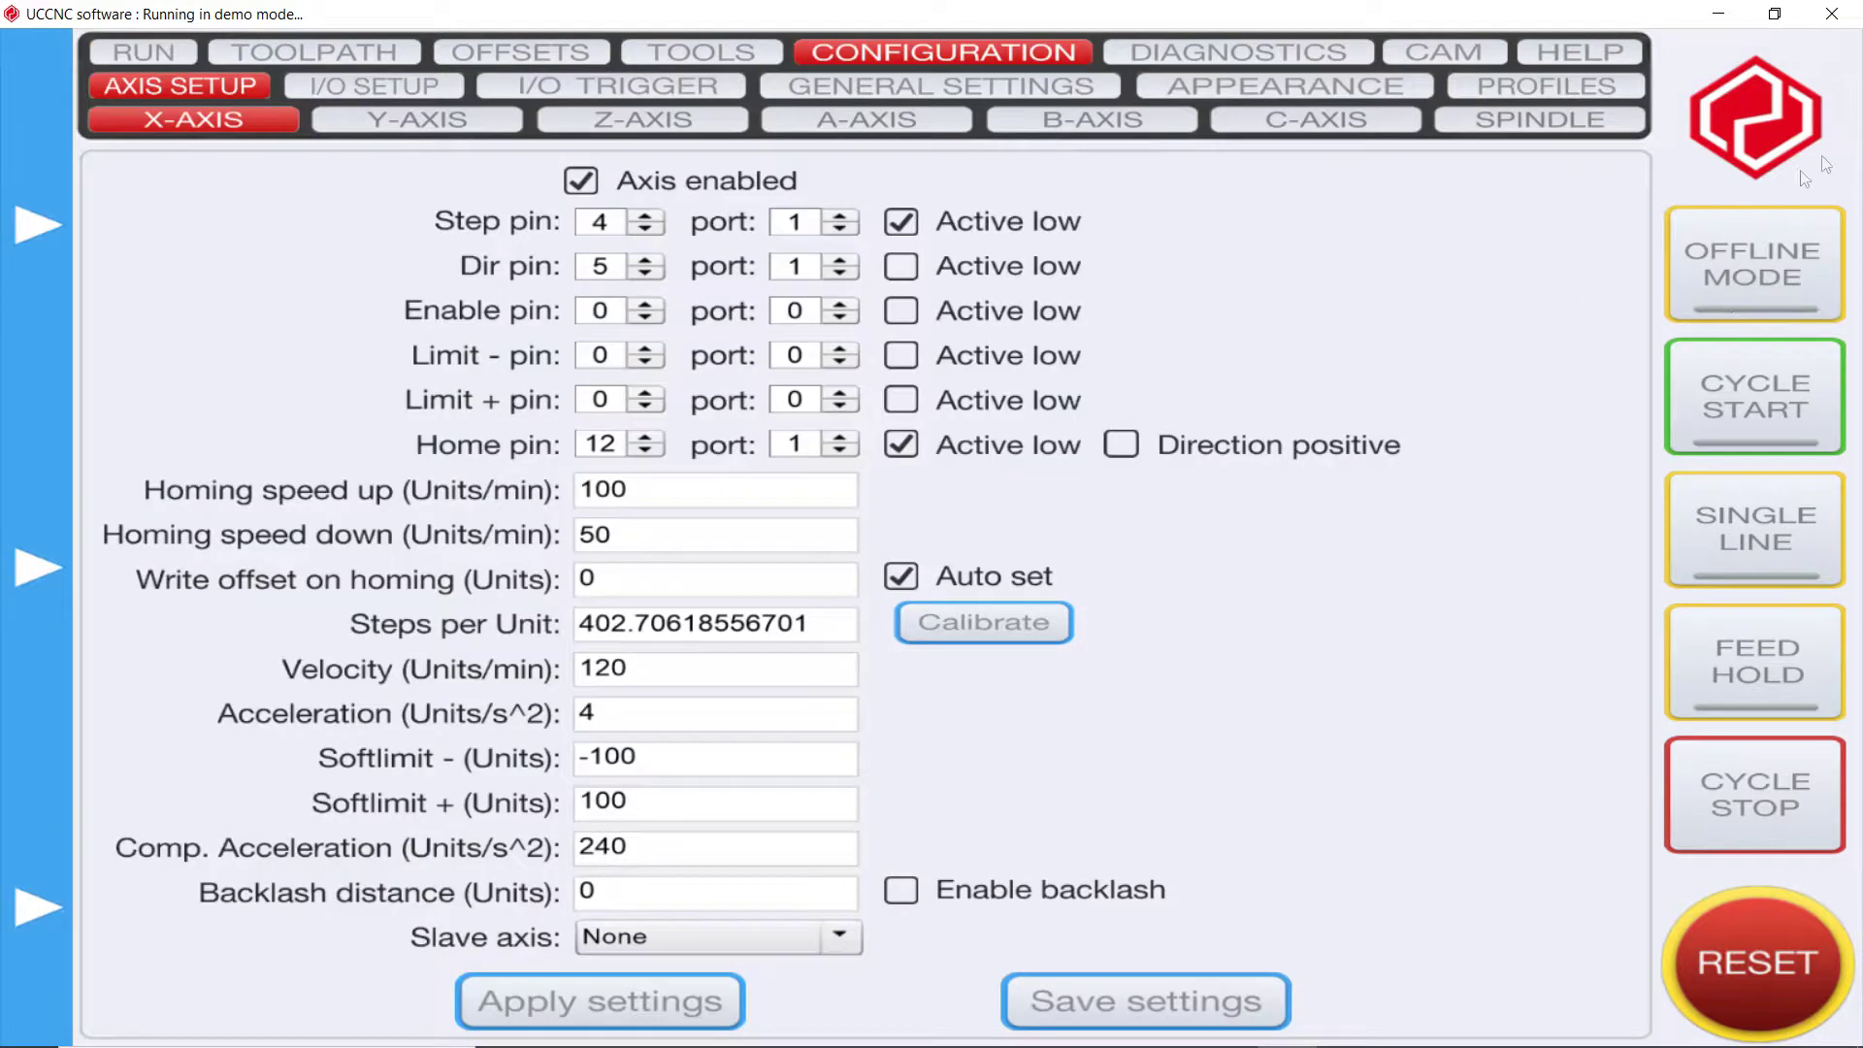
pyautogui.click(1607, 88)
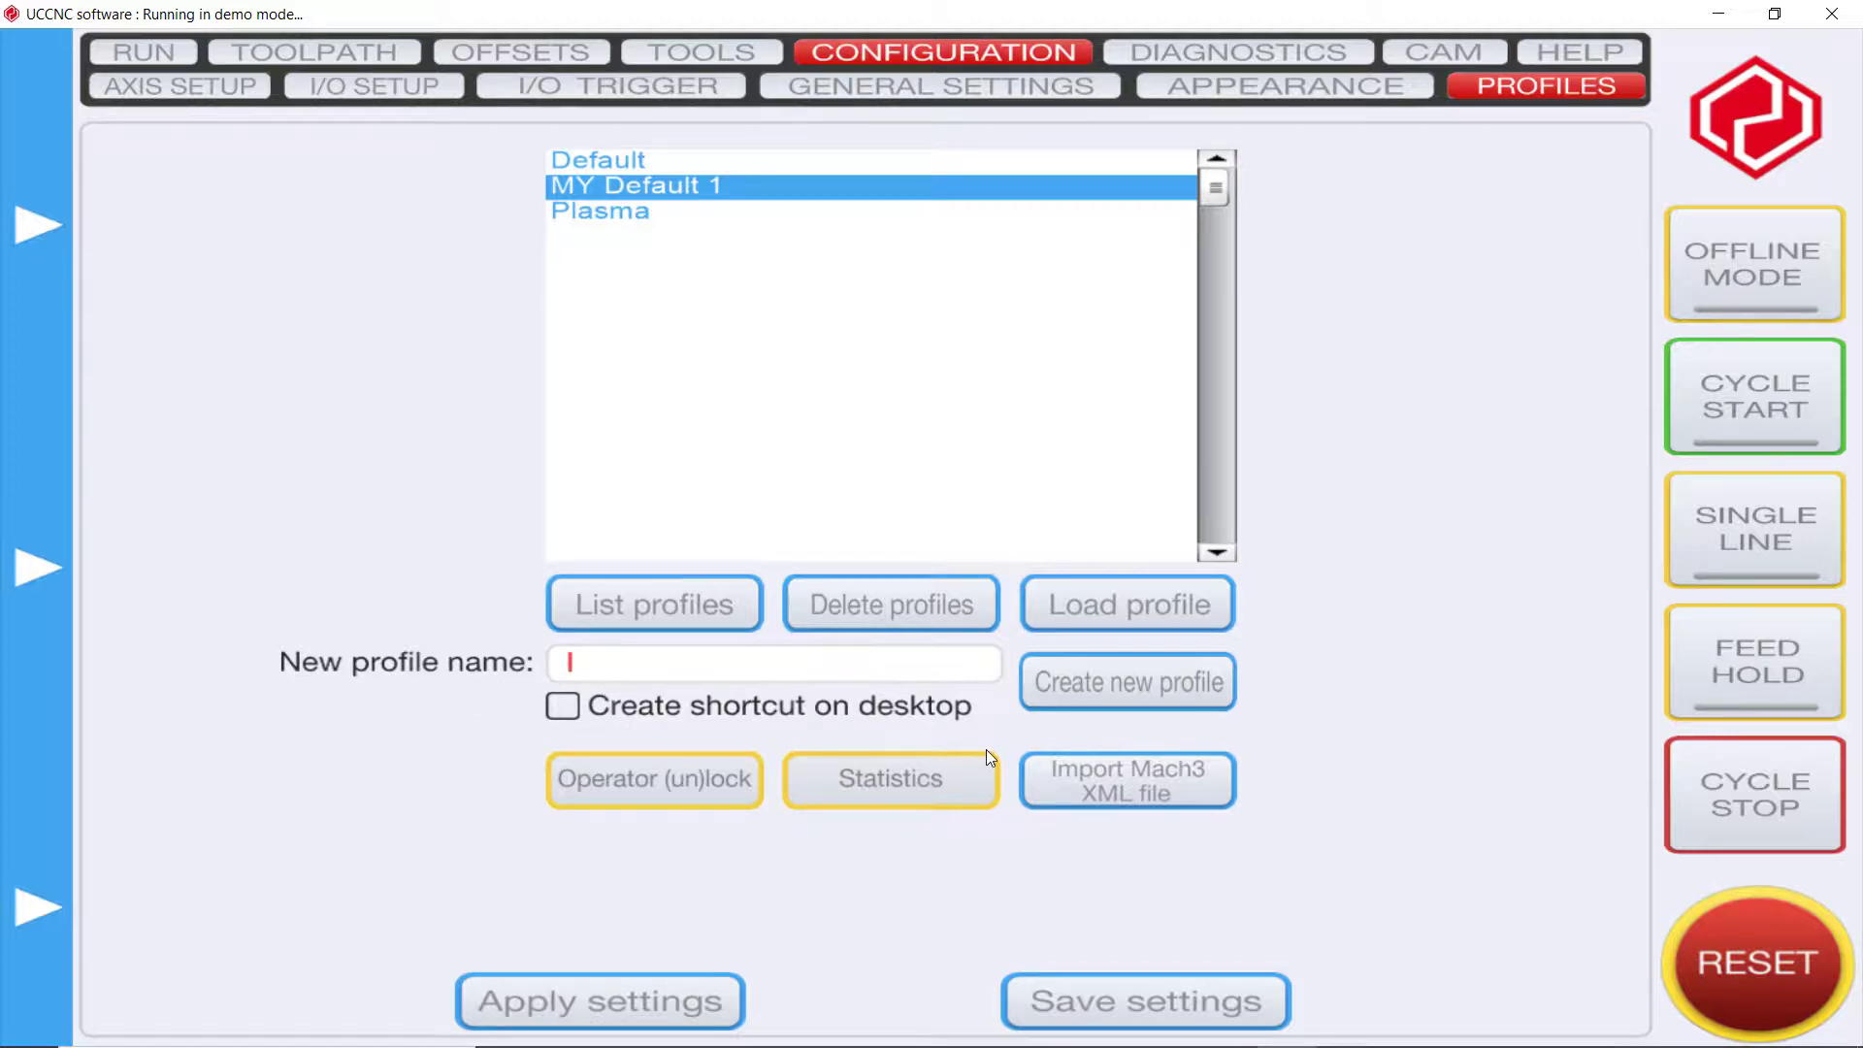
# Create a new profile named 41cnc and dismiss the creation message.
pyautogui.write('41cnc')
pyautogui.click(1167, 687)
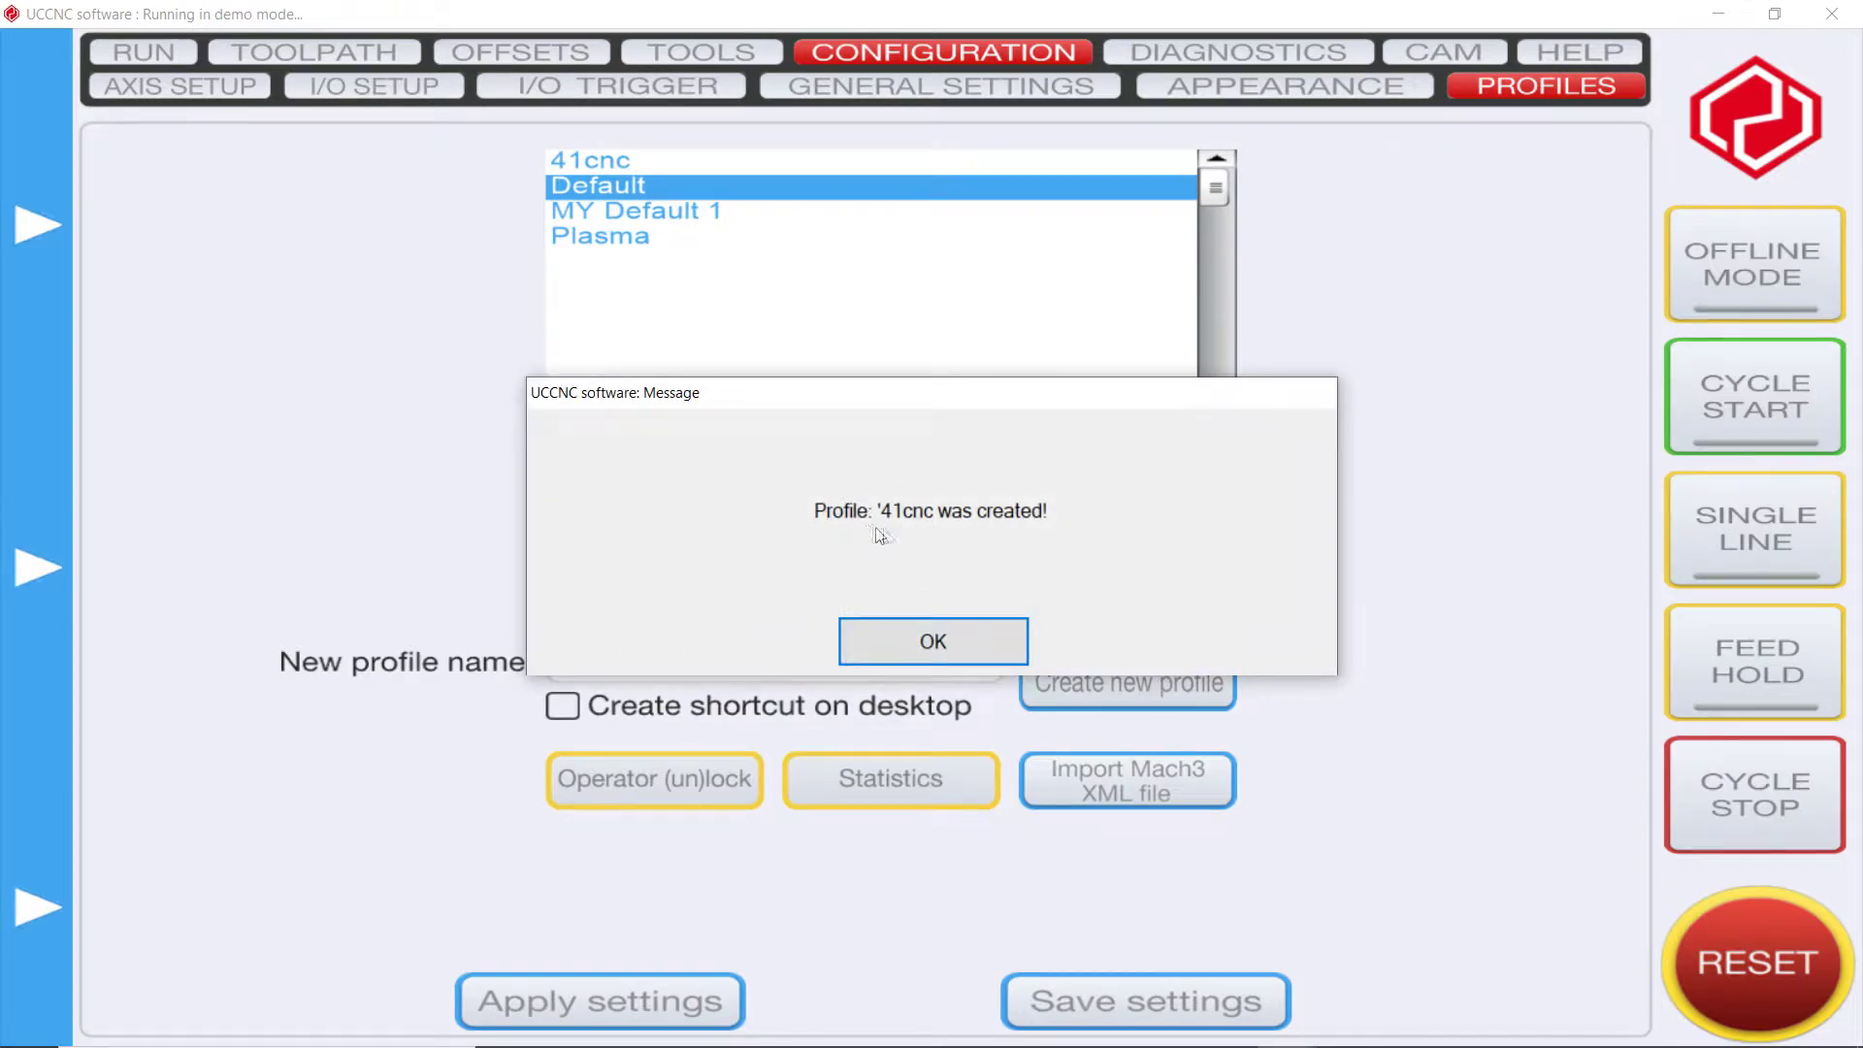
pyautogui.click(997, 647)
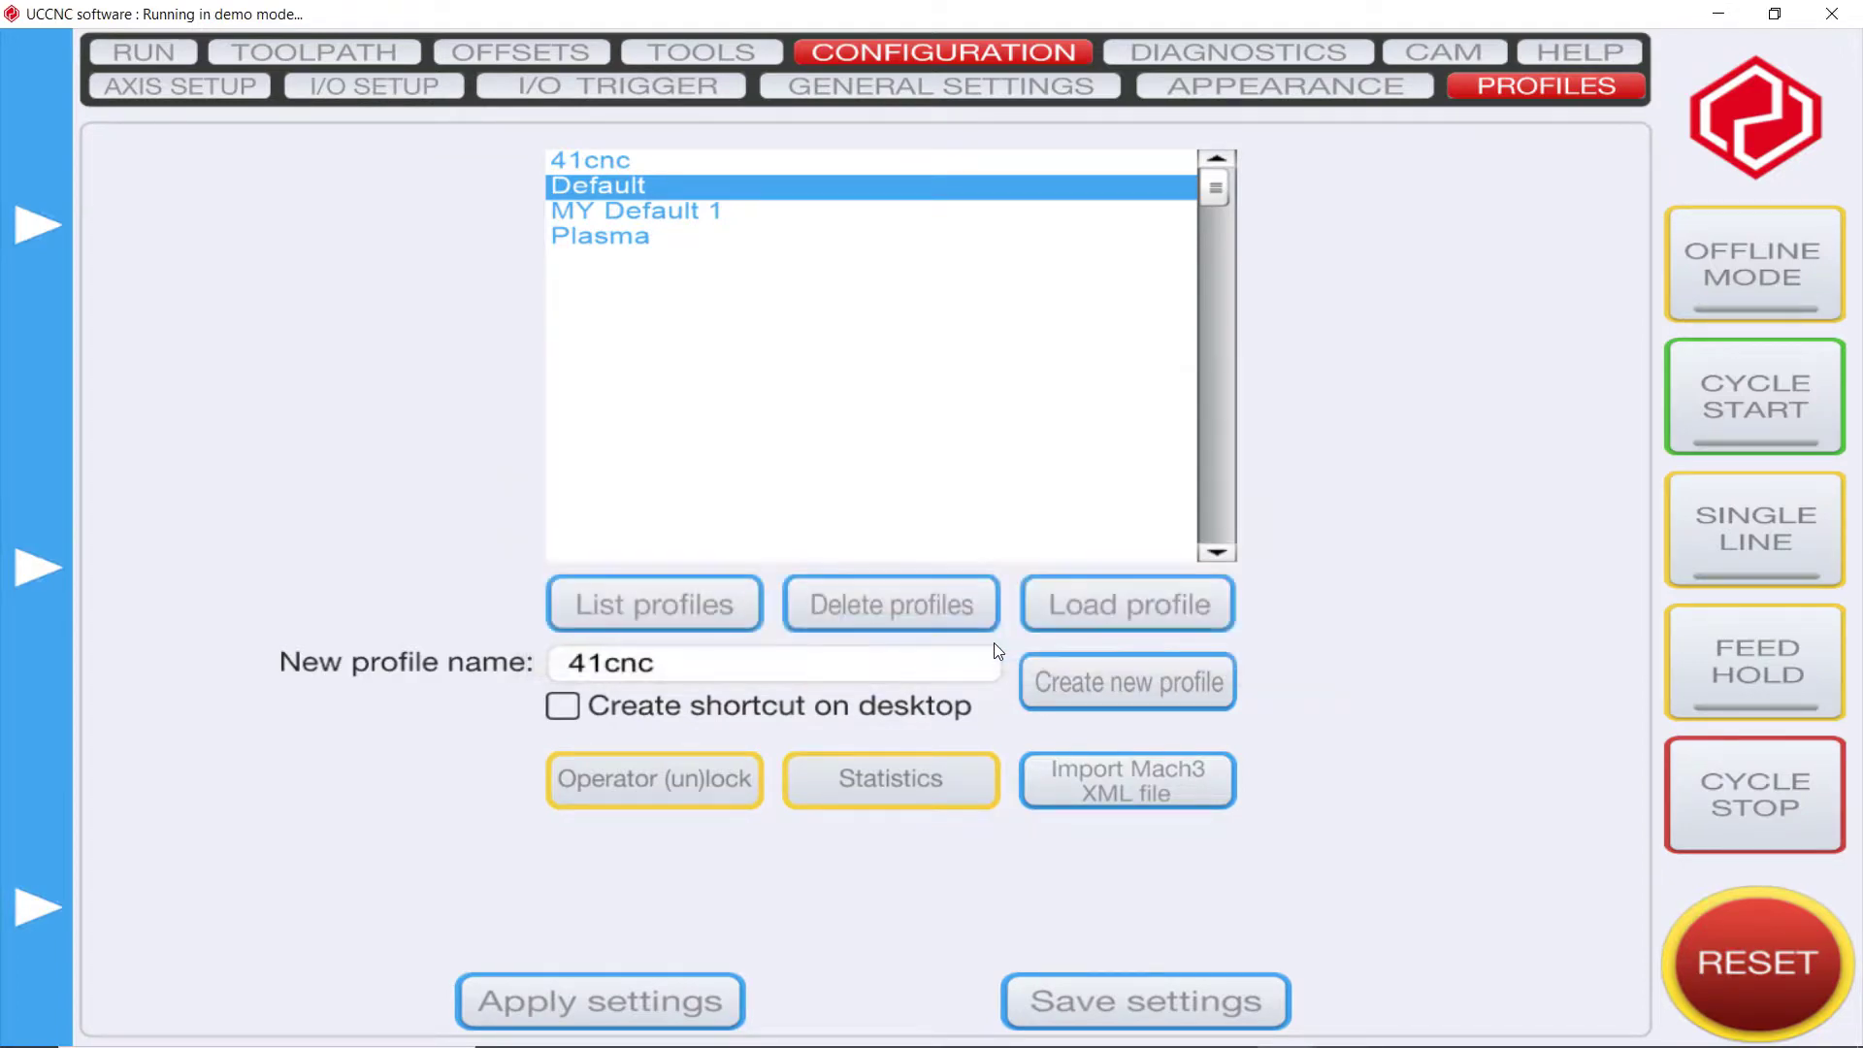
# Load the 41cnc profile and return to the run screen showing Profile: 41cnc.
pyautogui.click(622, 165)
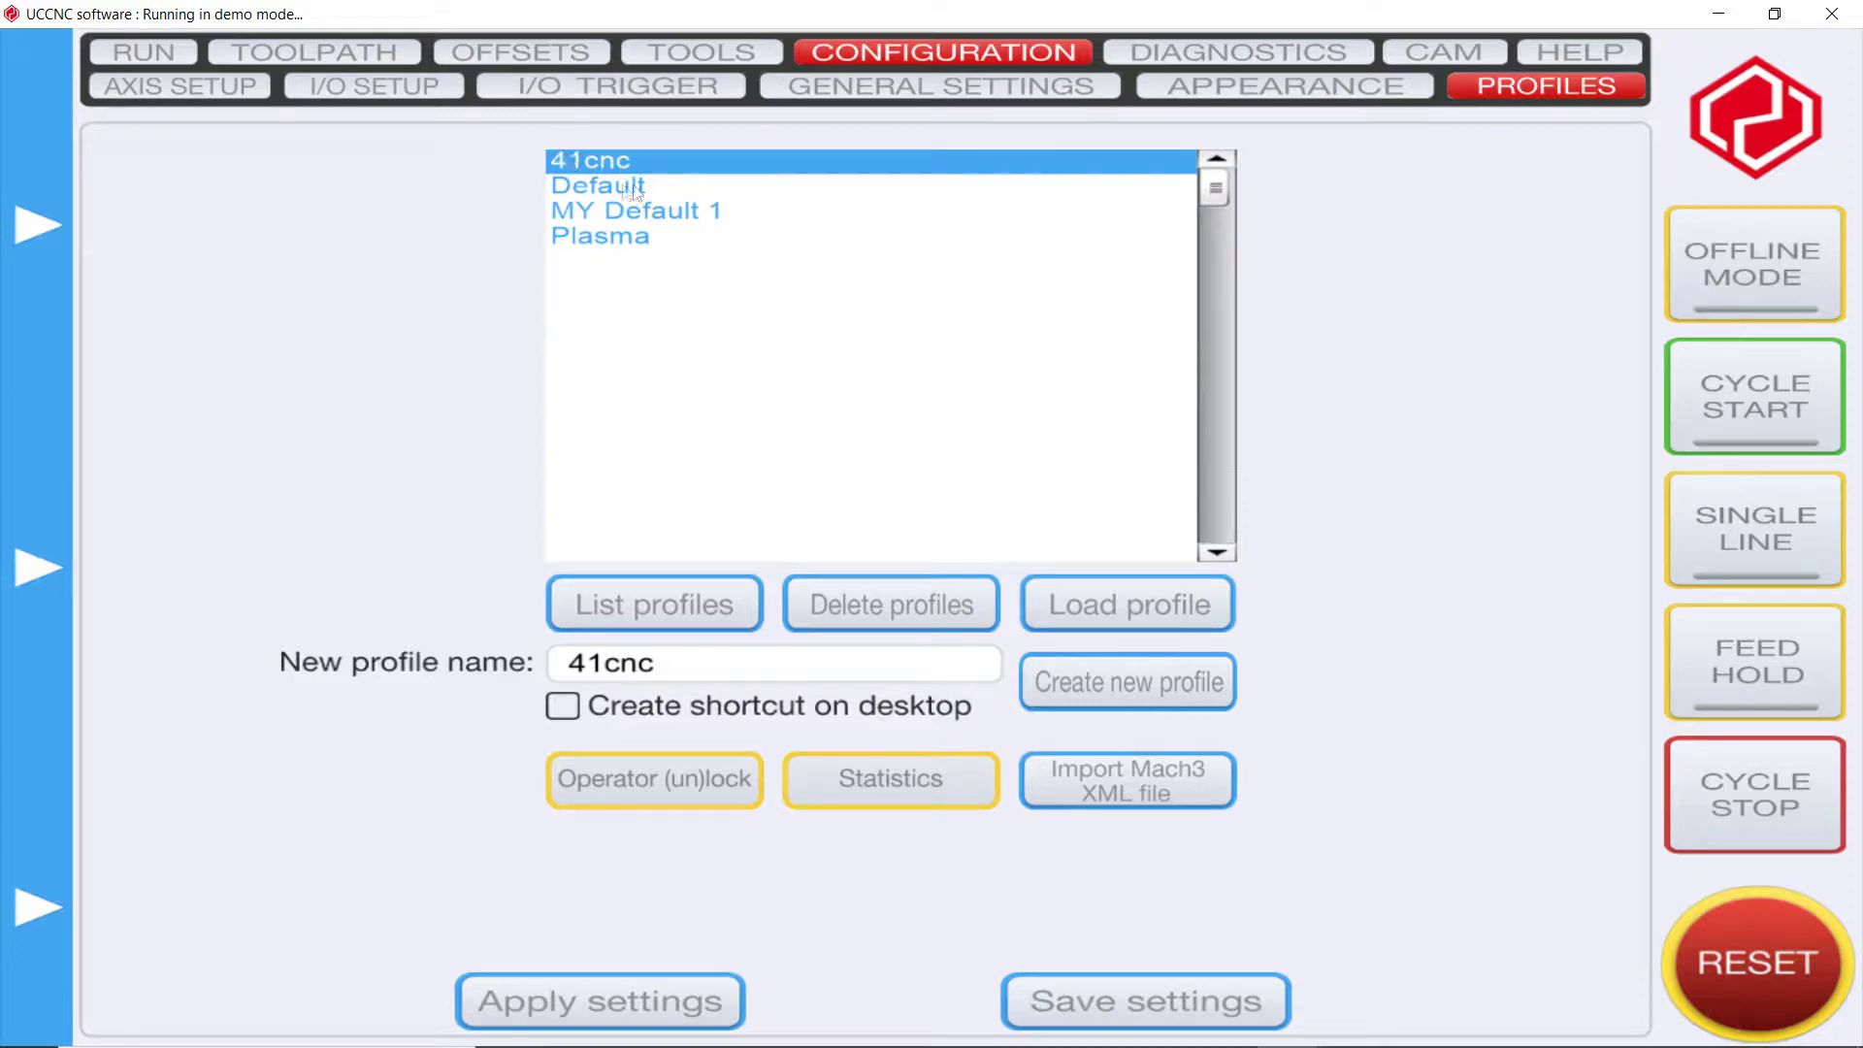
pyautogui.click(1102, 600)
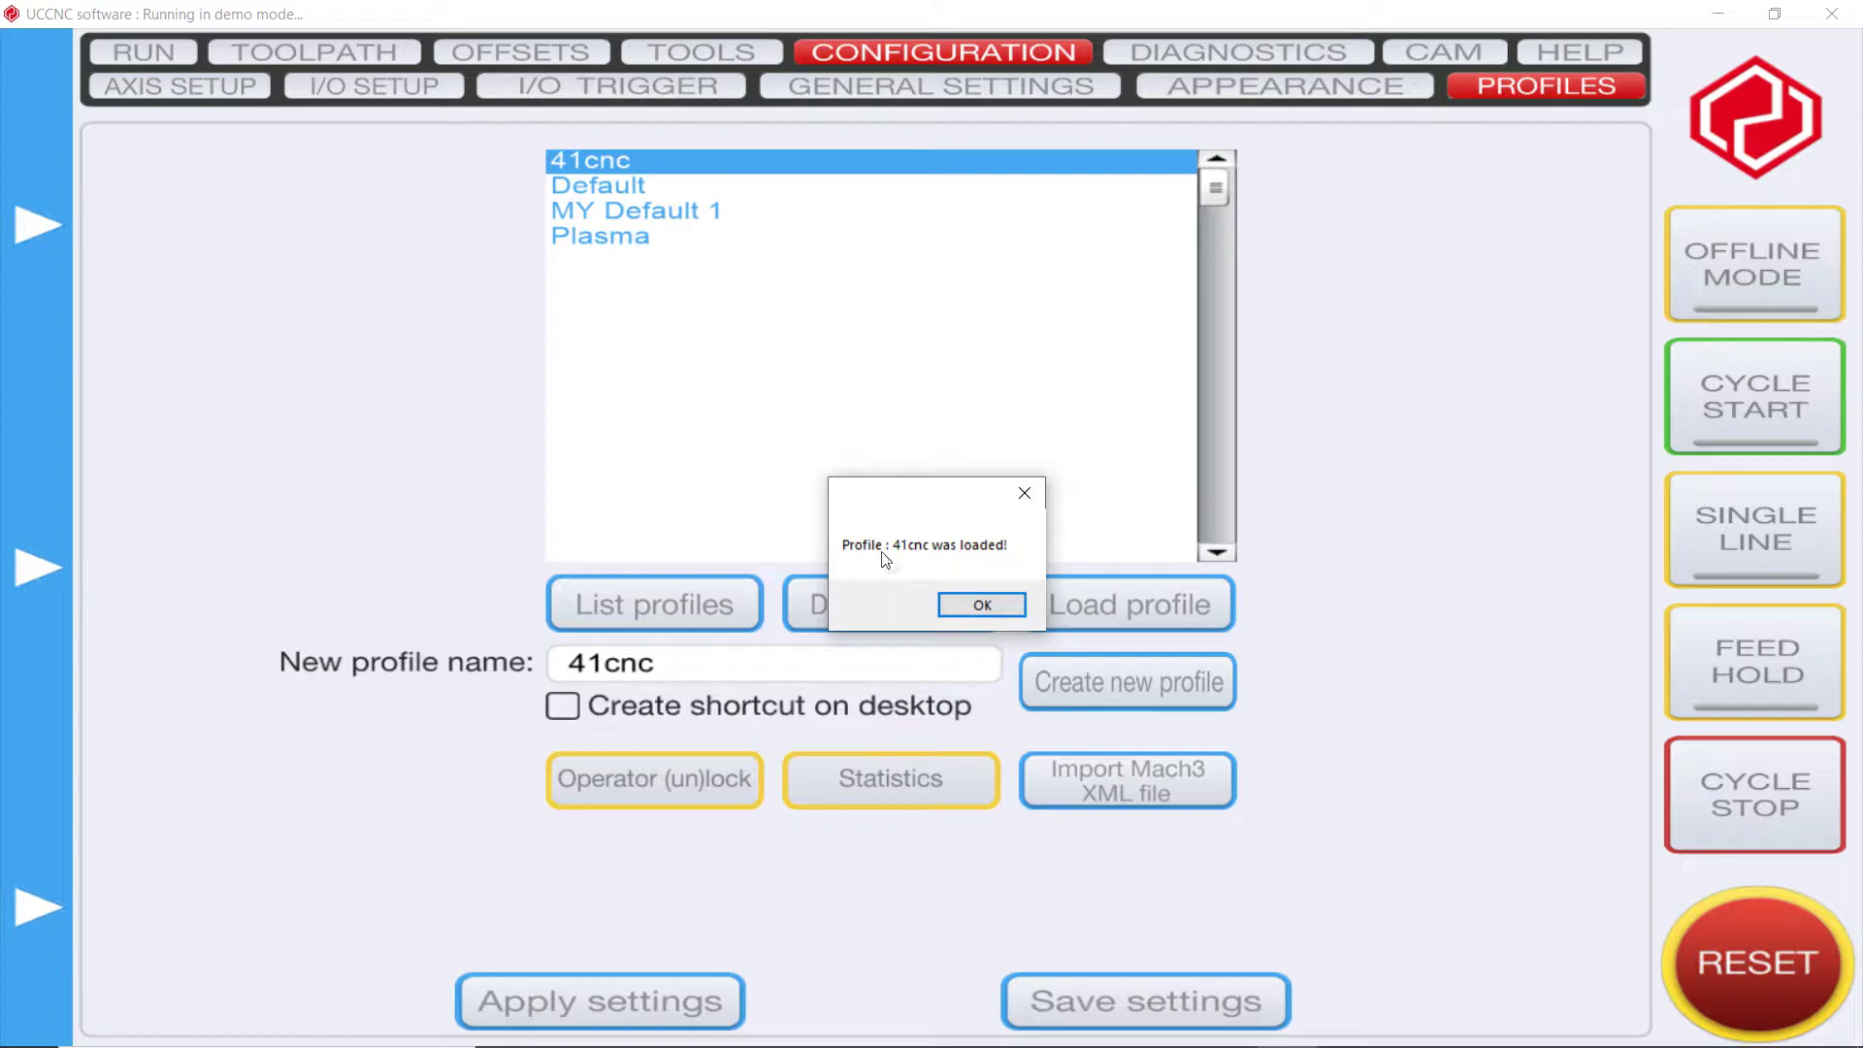
pyautogui.click(999, 607)
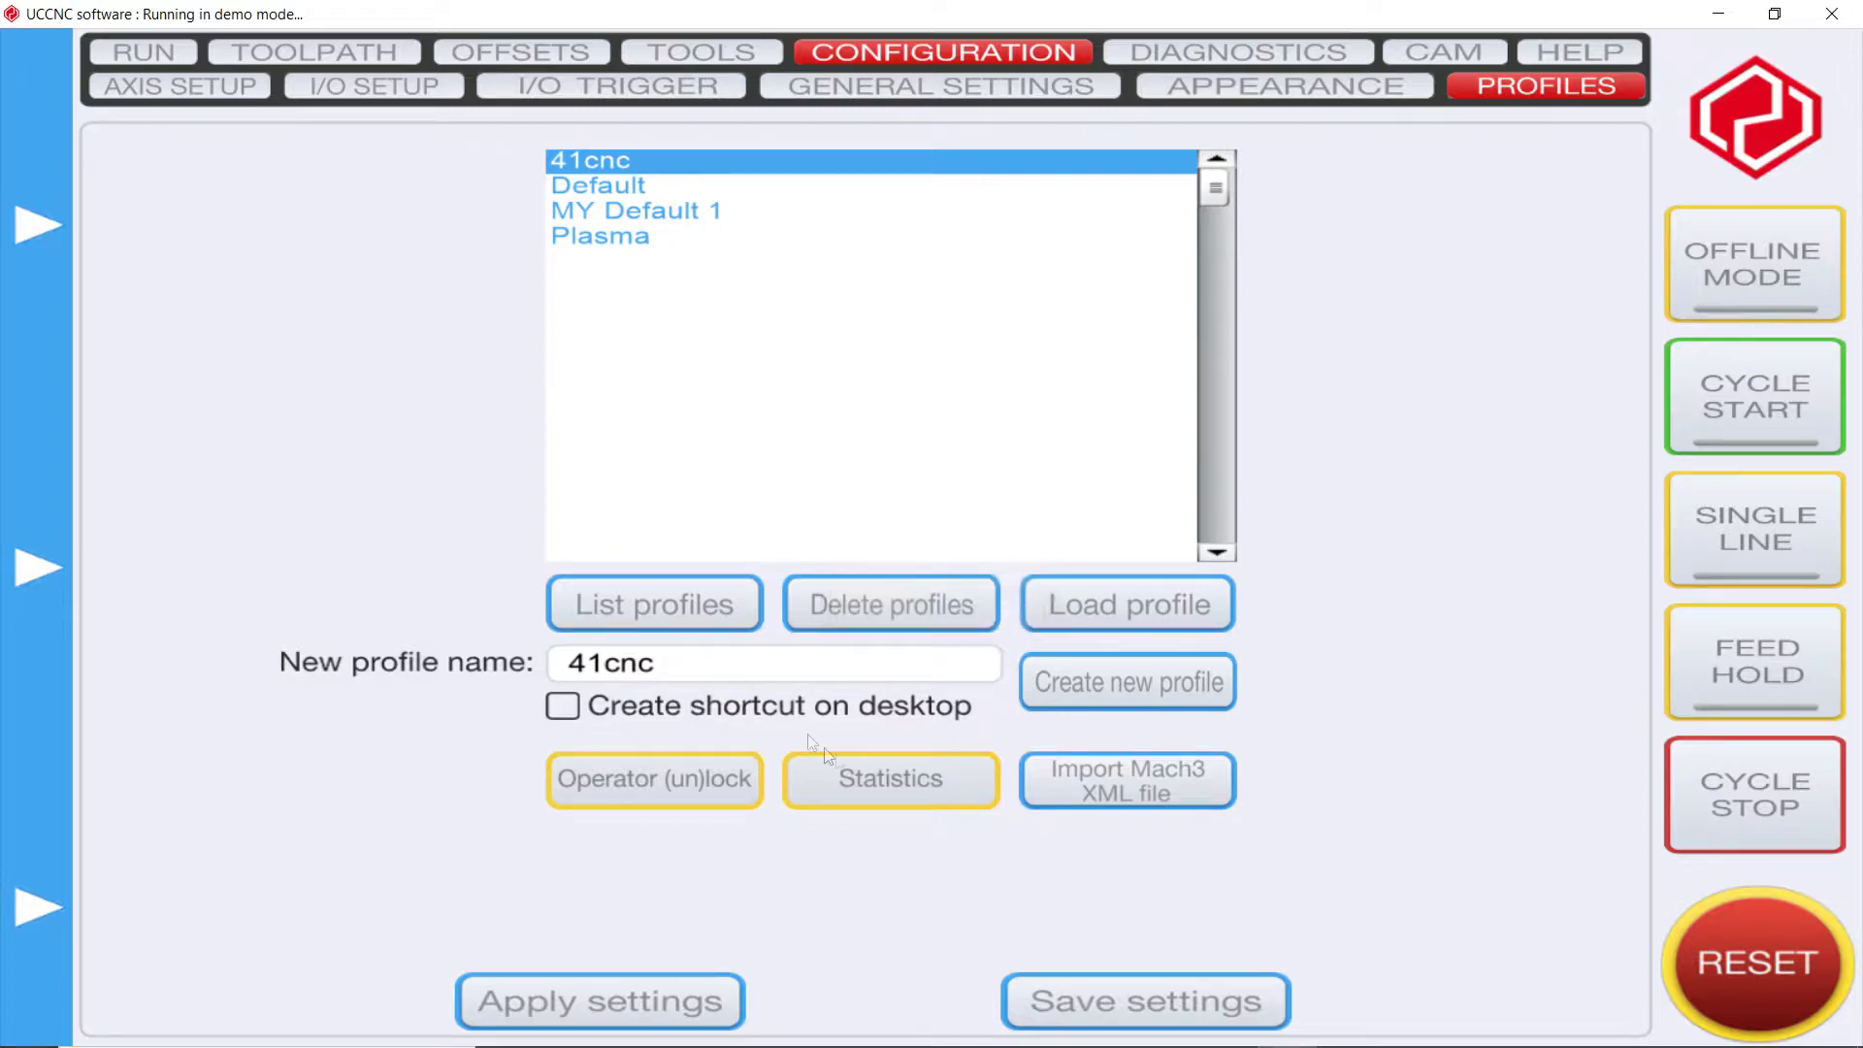
pyautogui.click(142, 51)
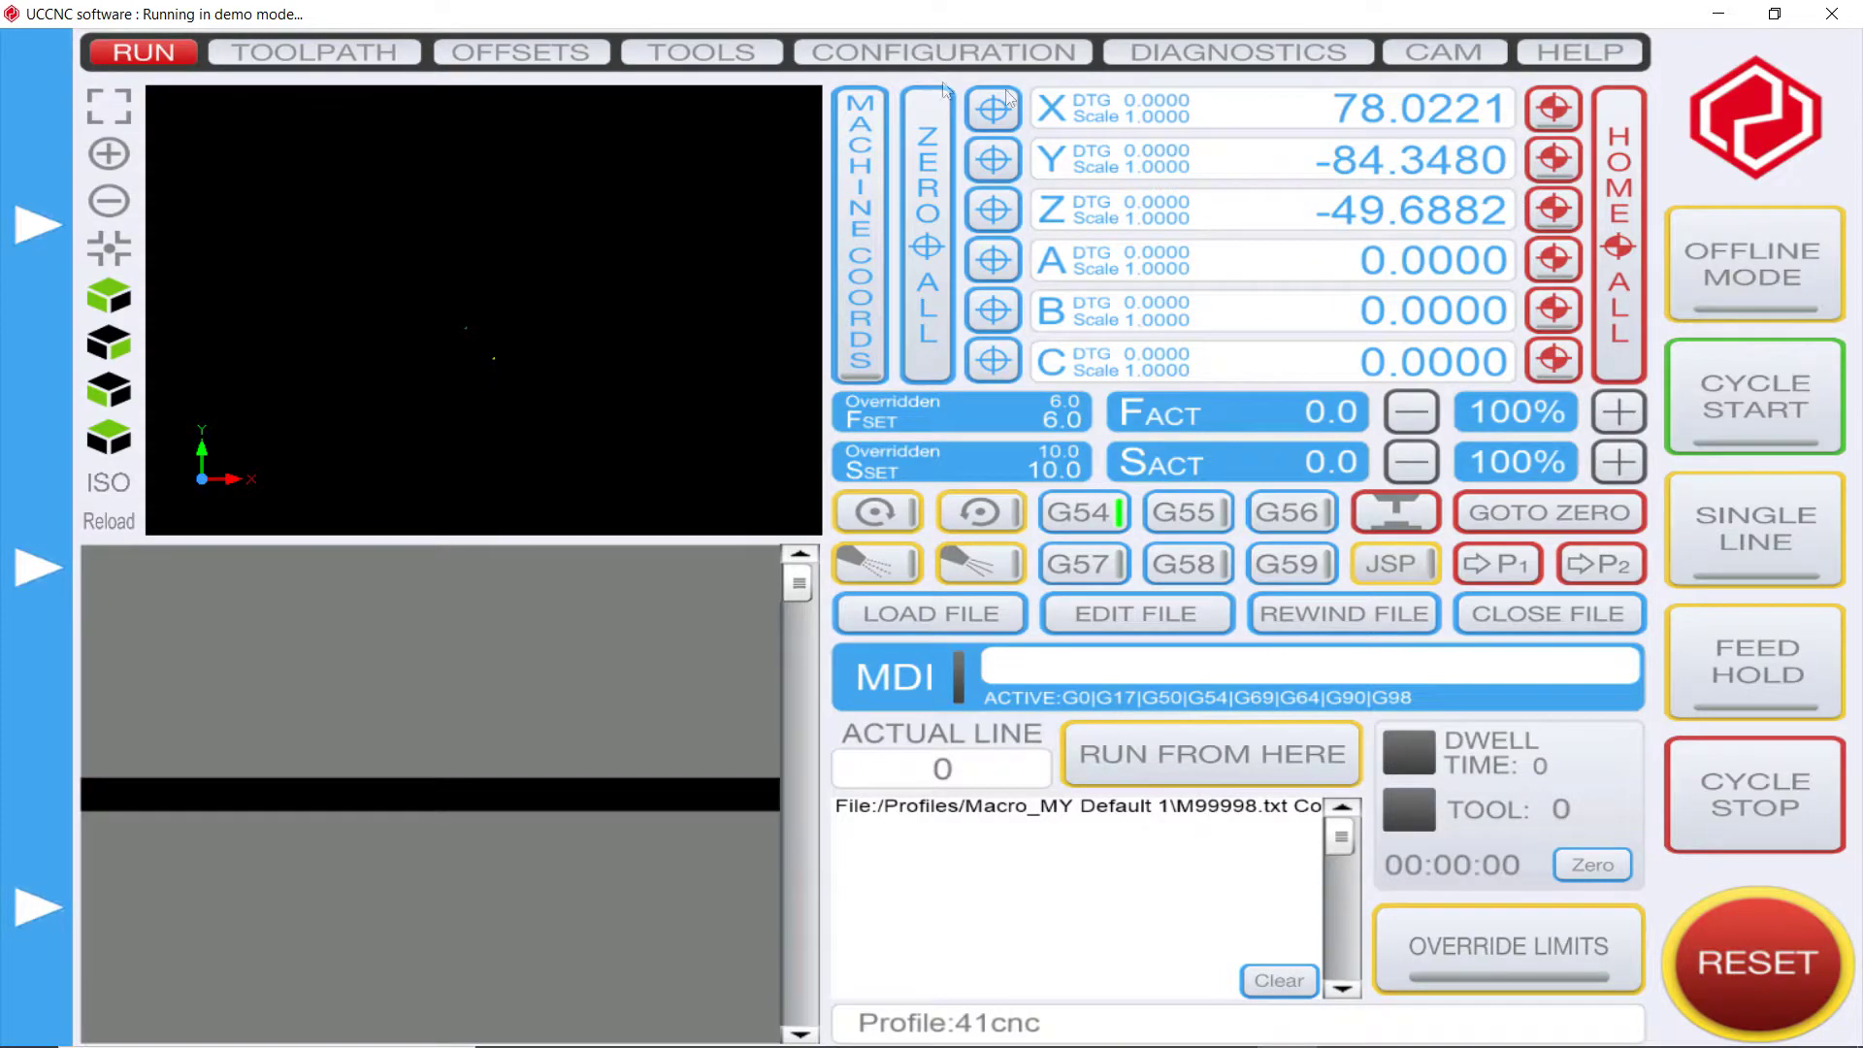
# Check the 41cnc toolpath, work offsets and diagnostics monitors.
pyautogui.click(379, 55)
pyautogui.click(482, 49)
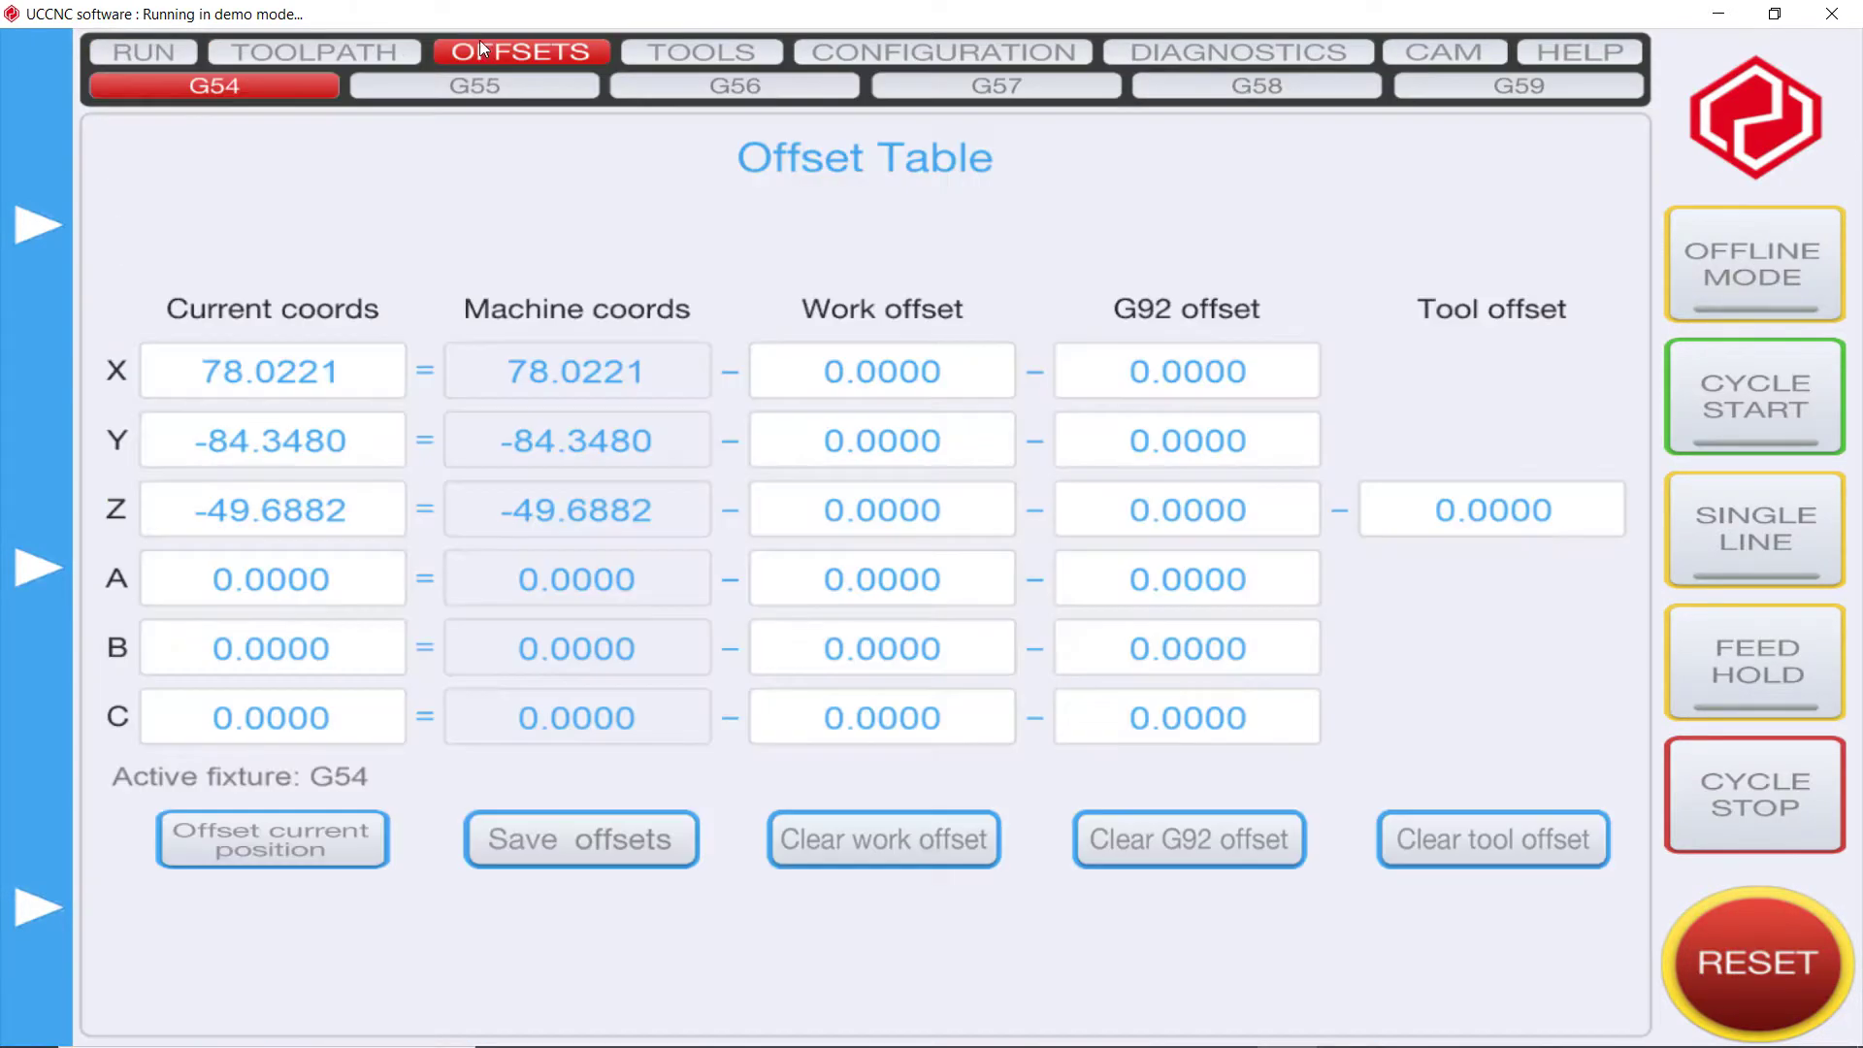
pyautogui.click(166, 58)
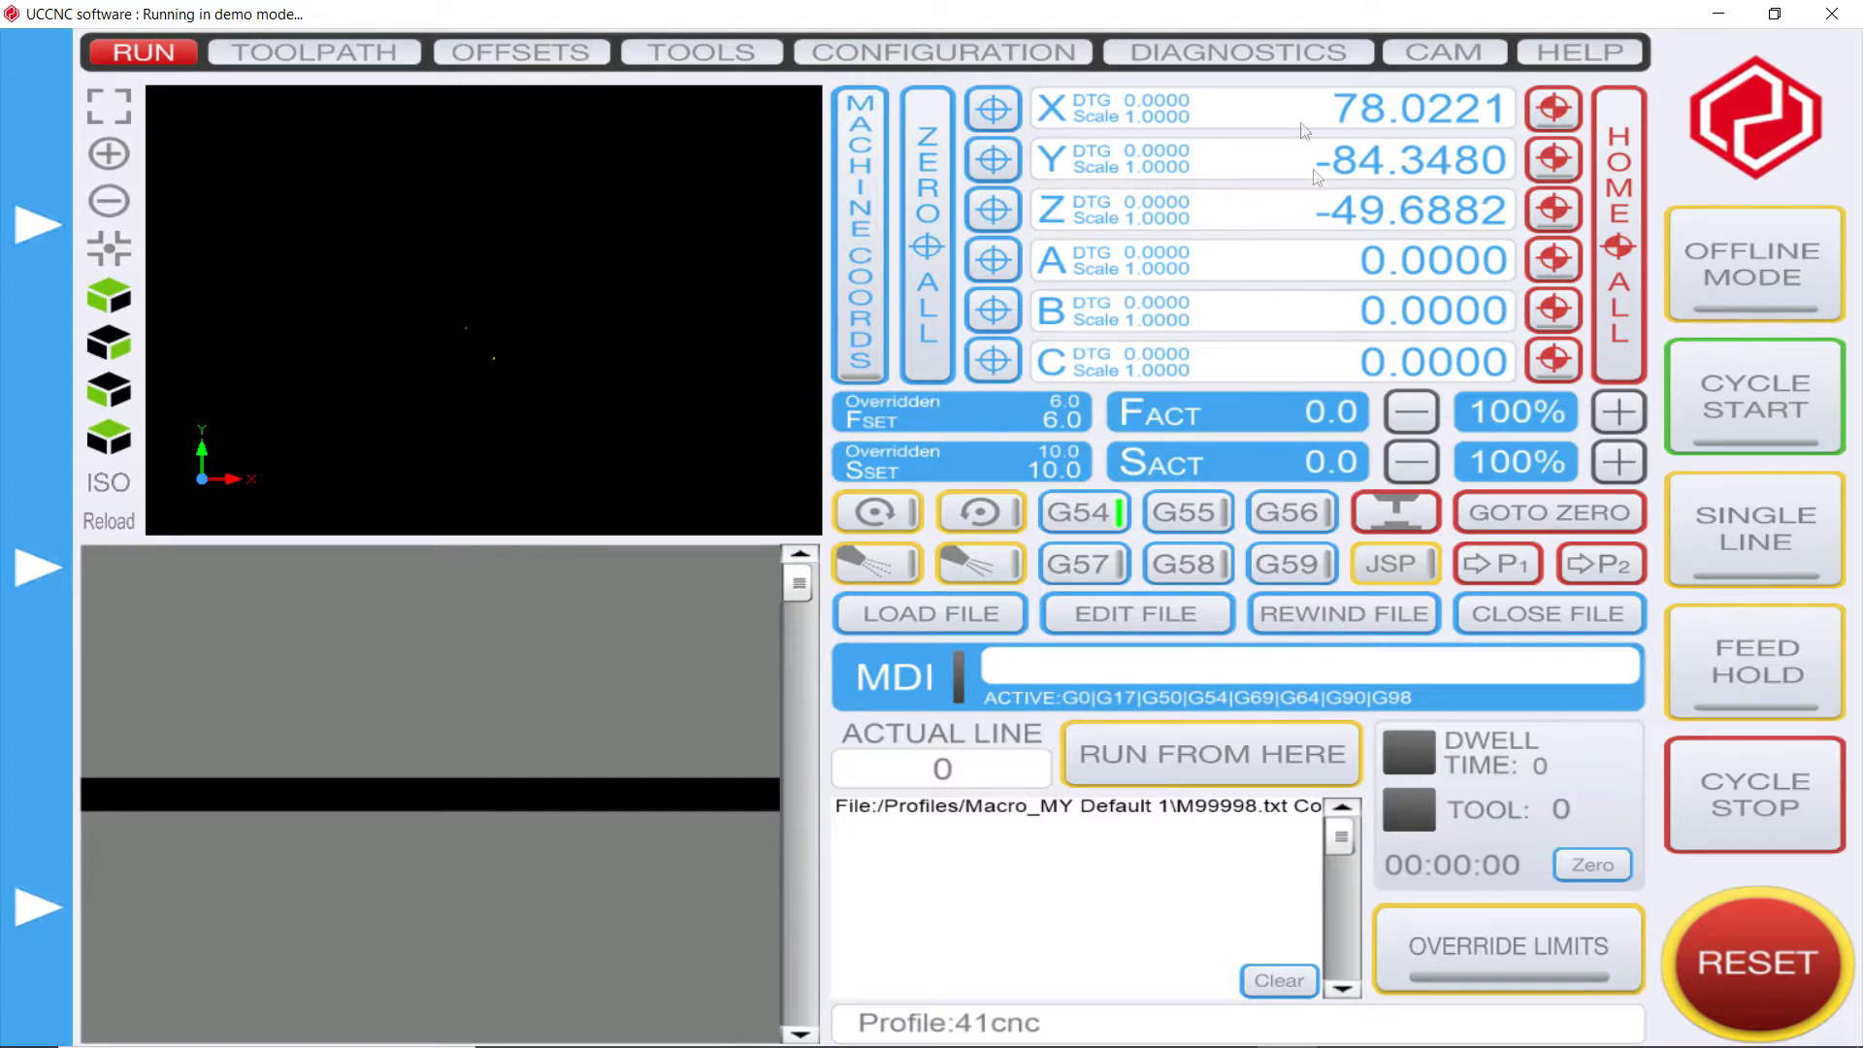
pyautogui.click(1239, 51)
pyautogui.moveTo(5, 70)
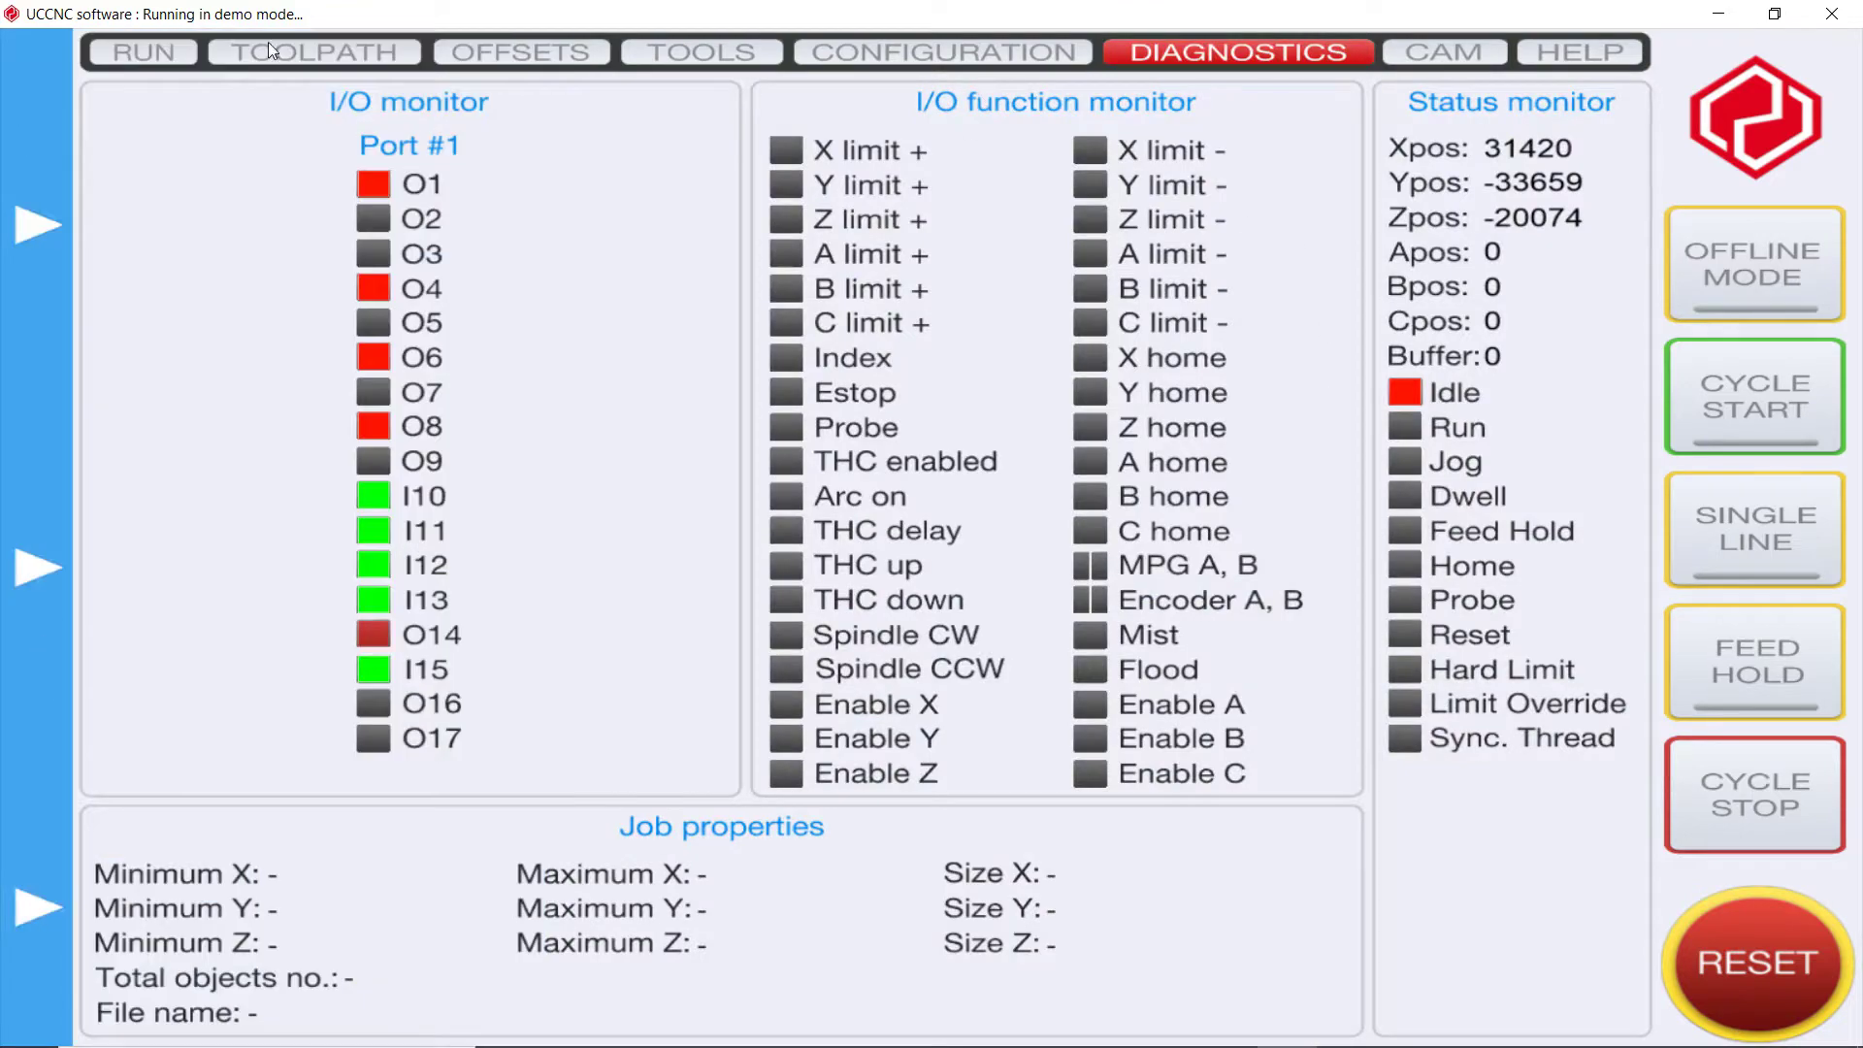
pyautogui.click(183, 49)
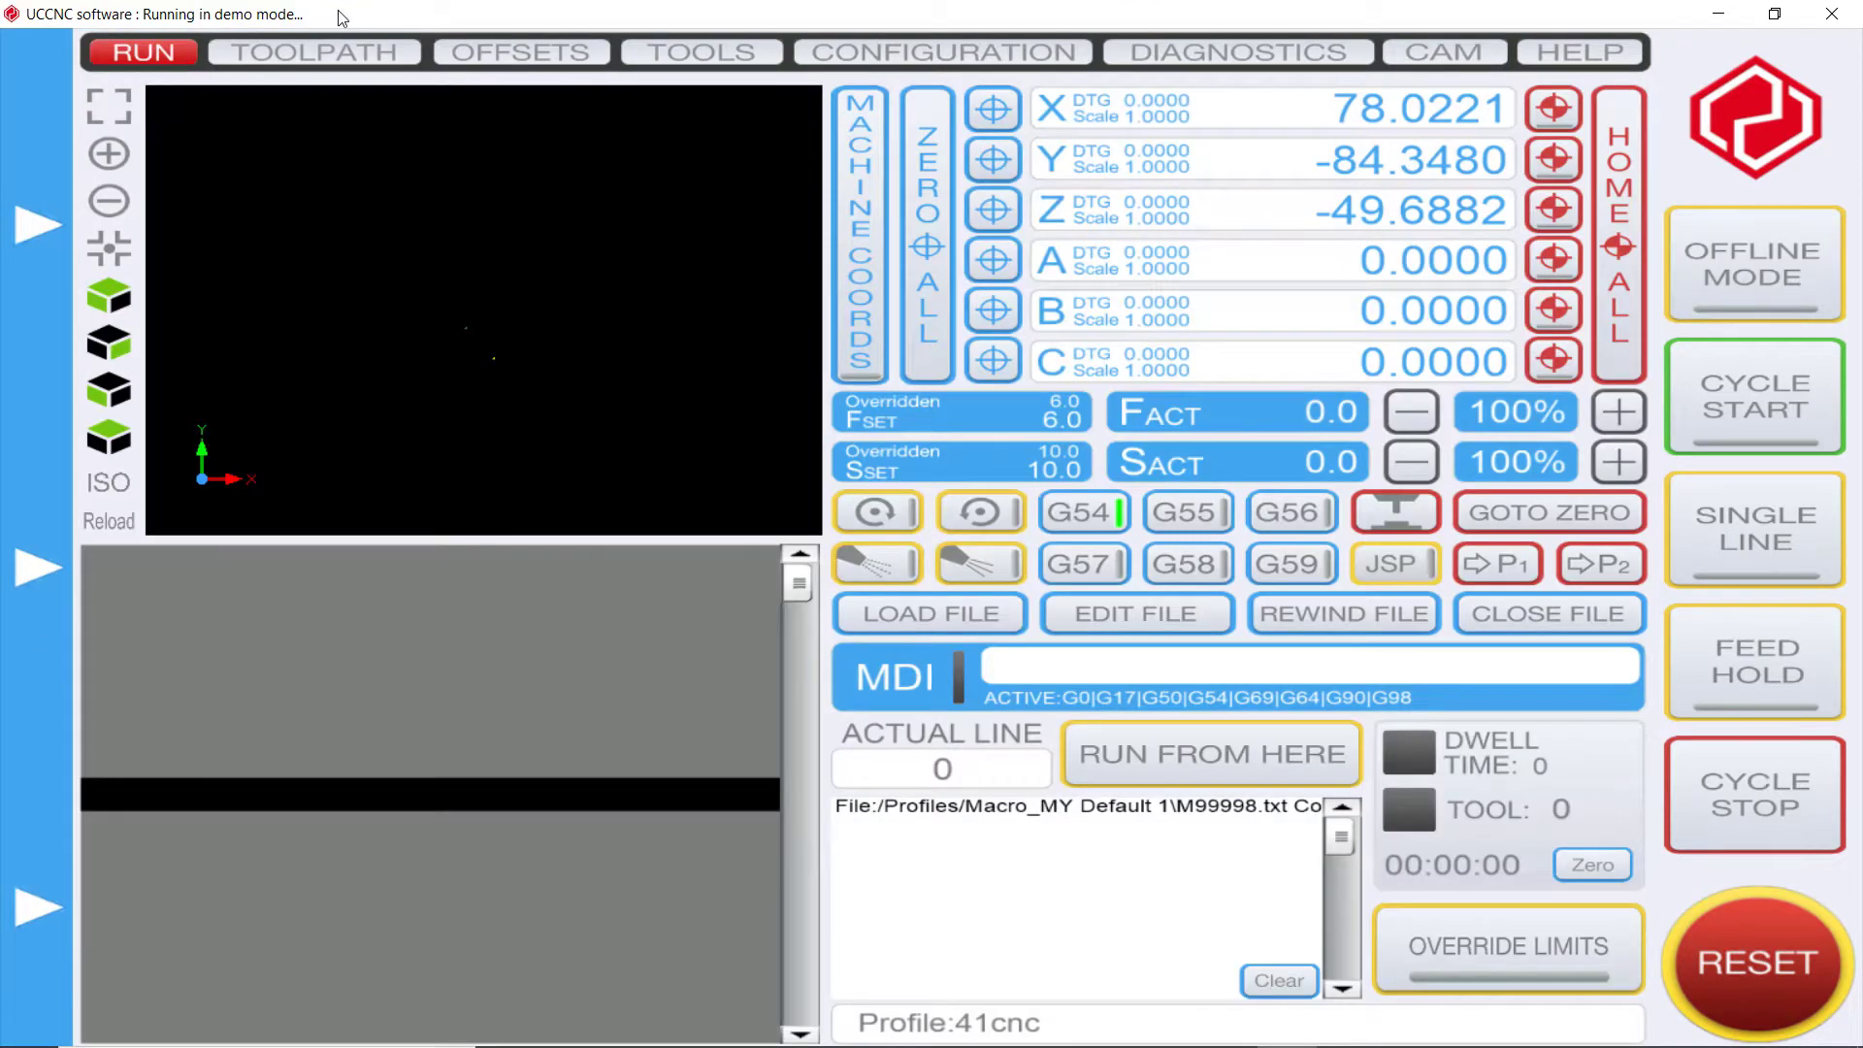
# Check 41cnc's tool offsets and X axis (step pin 4, 402.70618556701 steps/unit), ending on RUN.
pyautogui.click(373, 55)
pyautogui.click(665, 56)
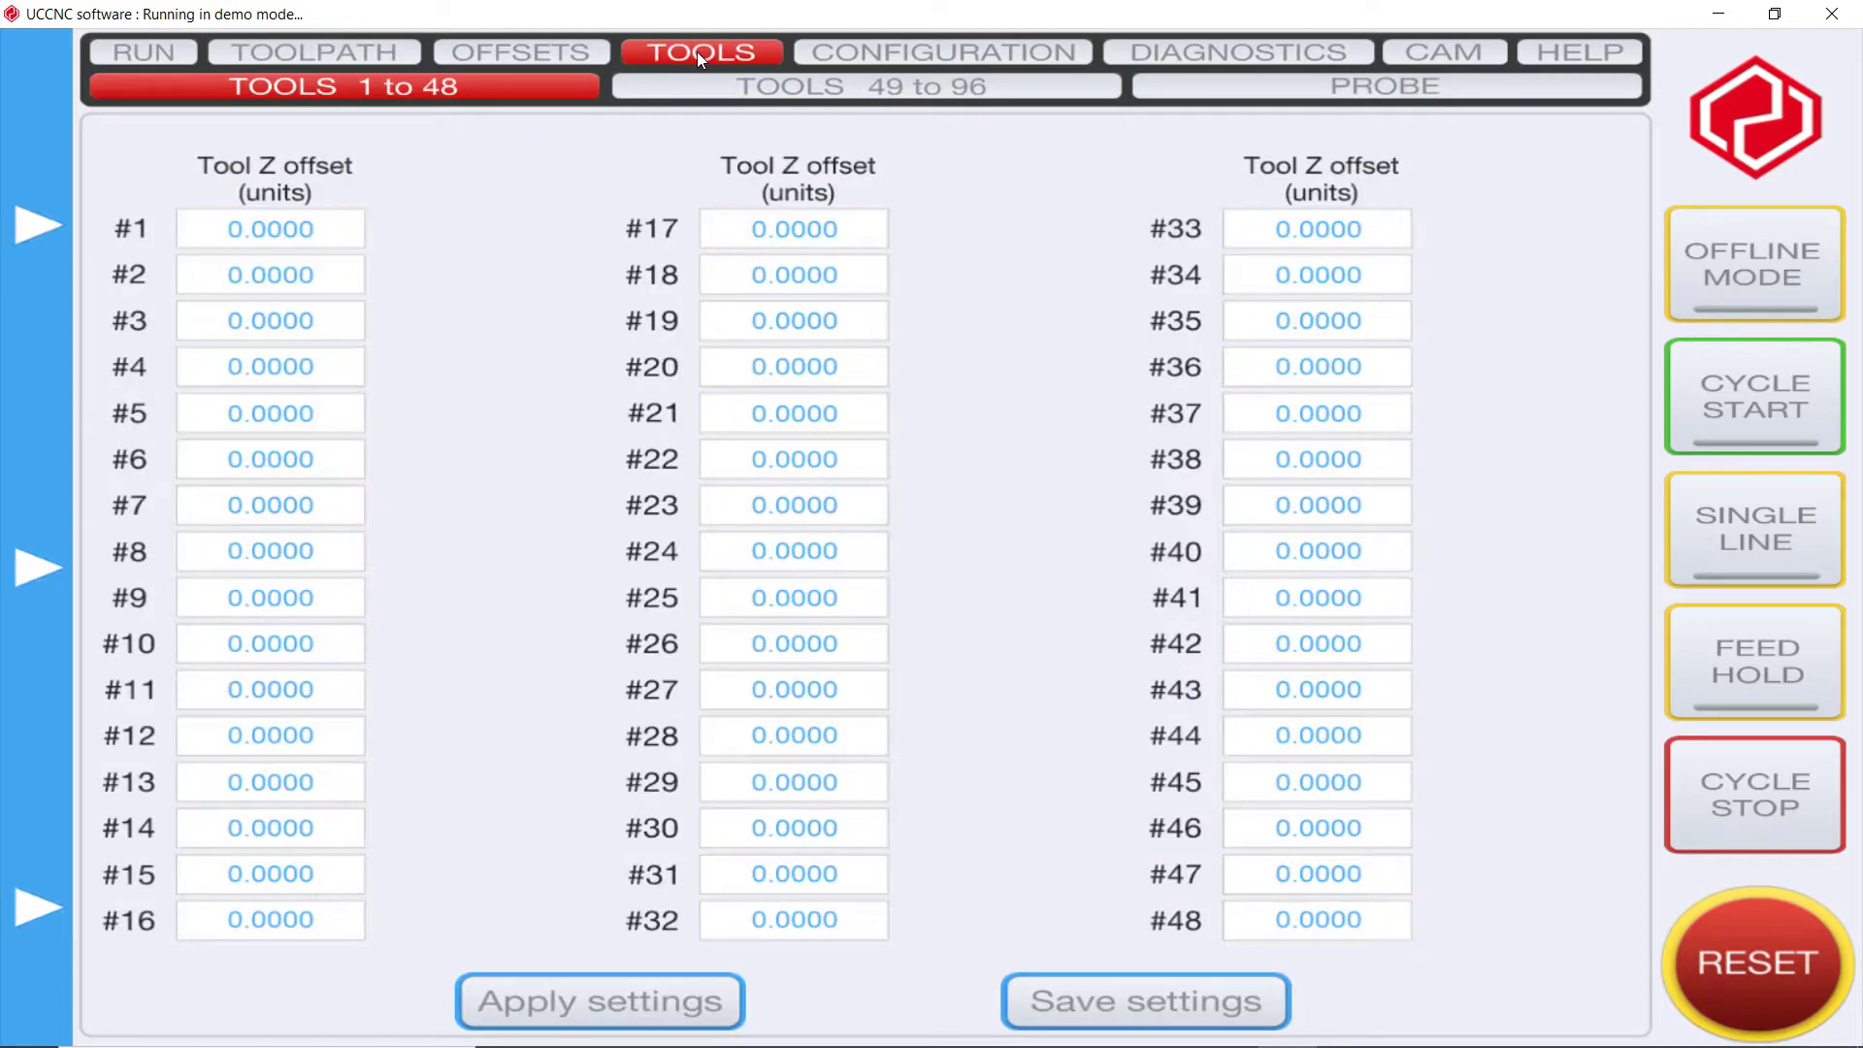
pyautogui.click(925, 49)
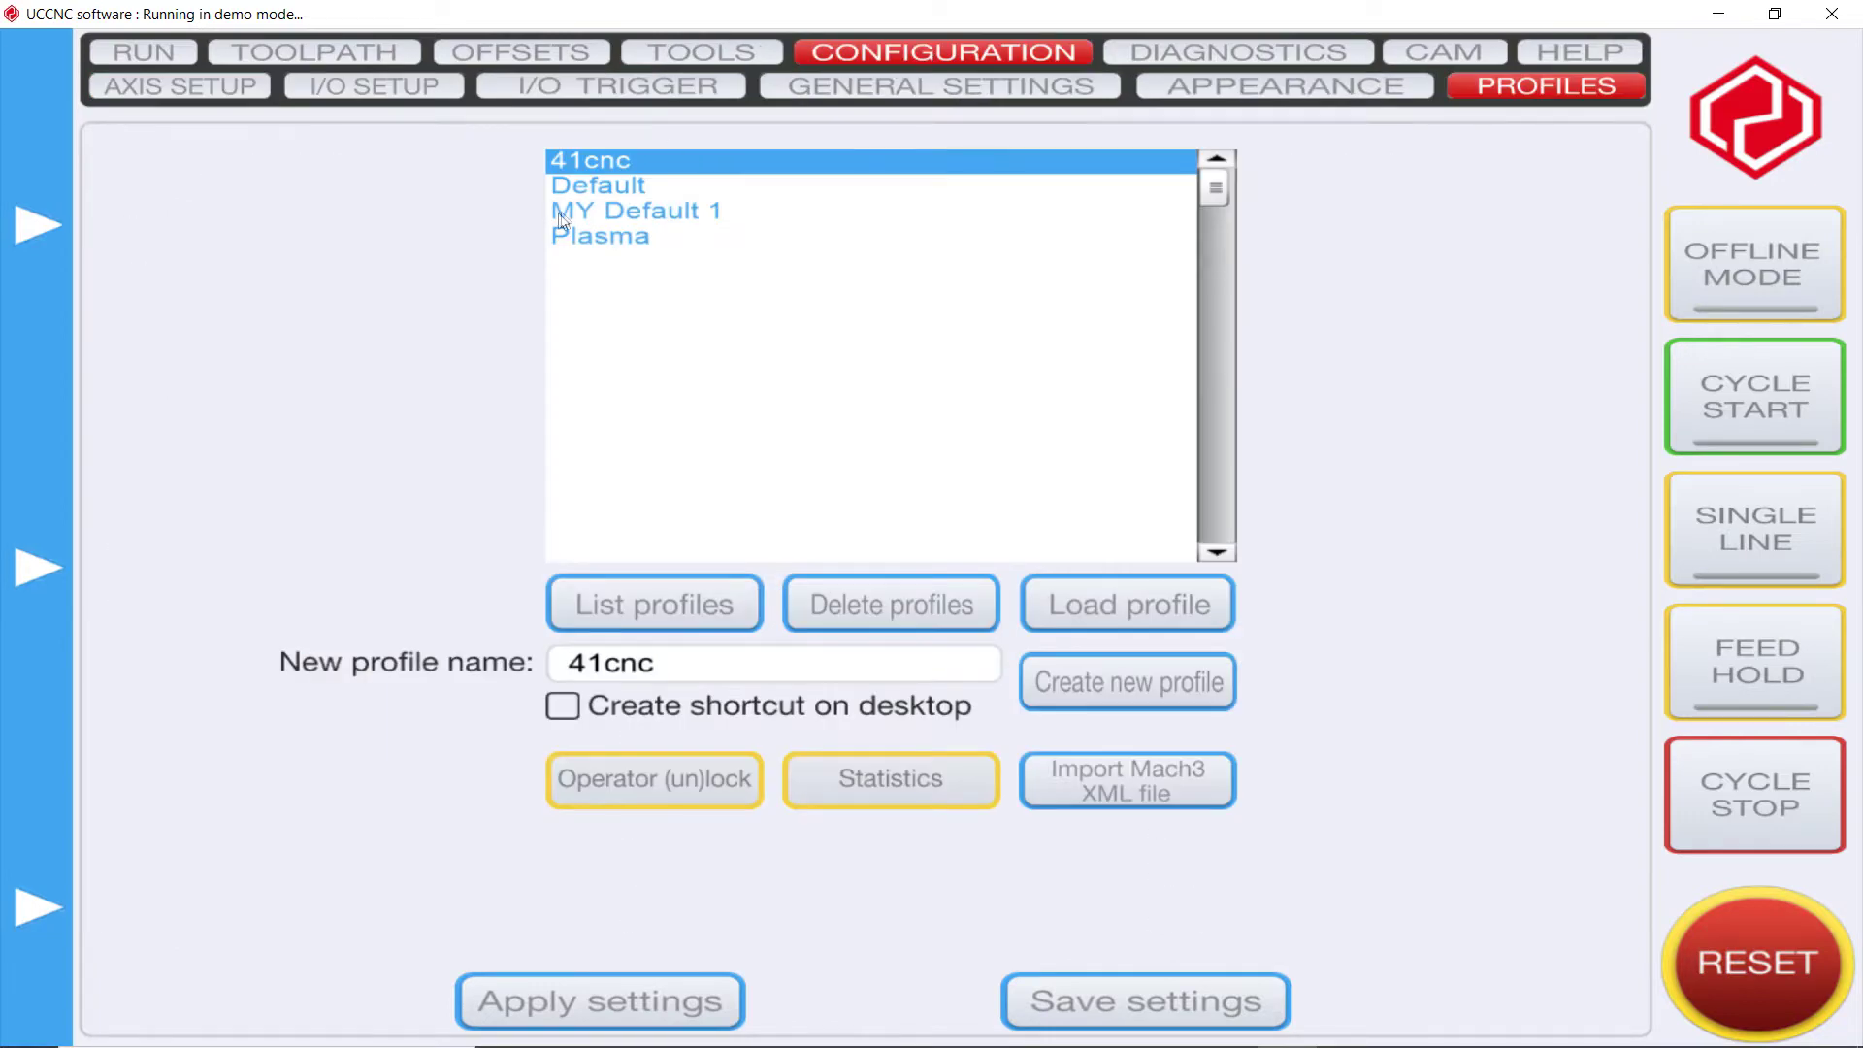
pyautogui.click(242, 93)
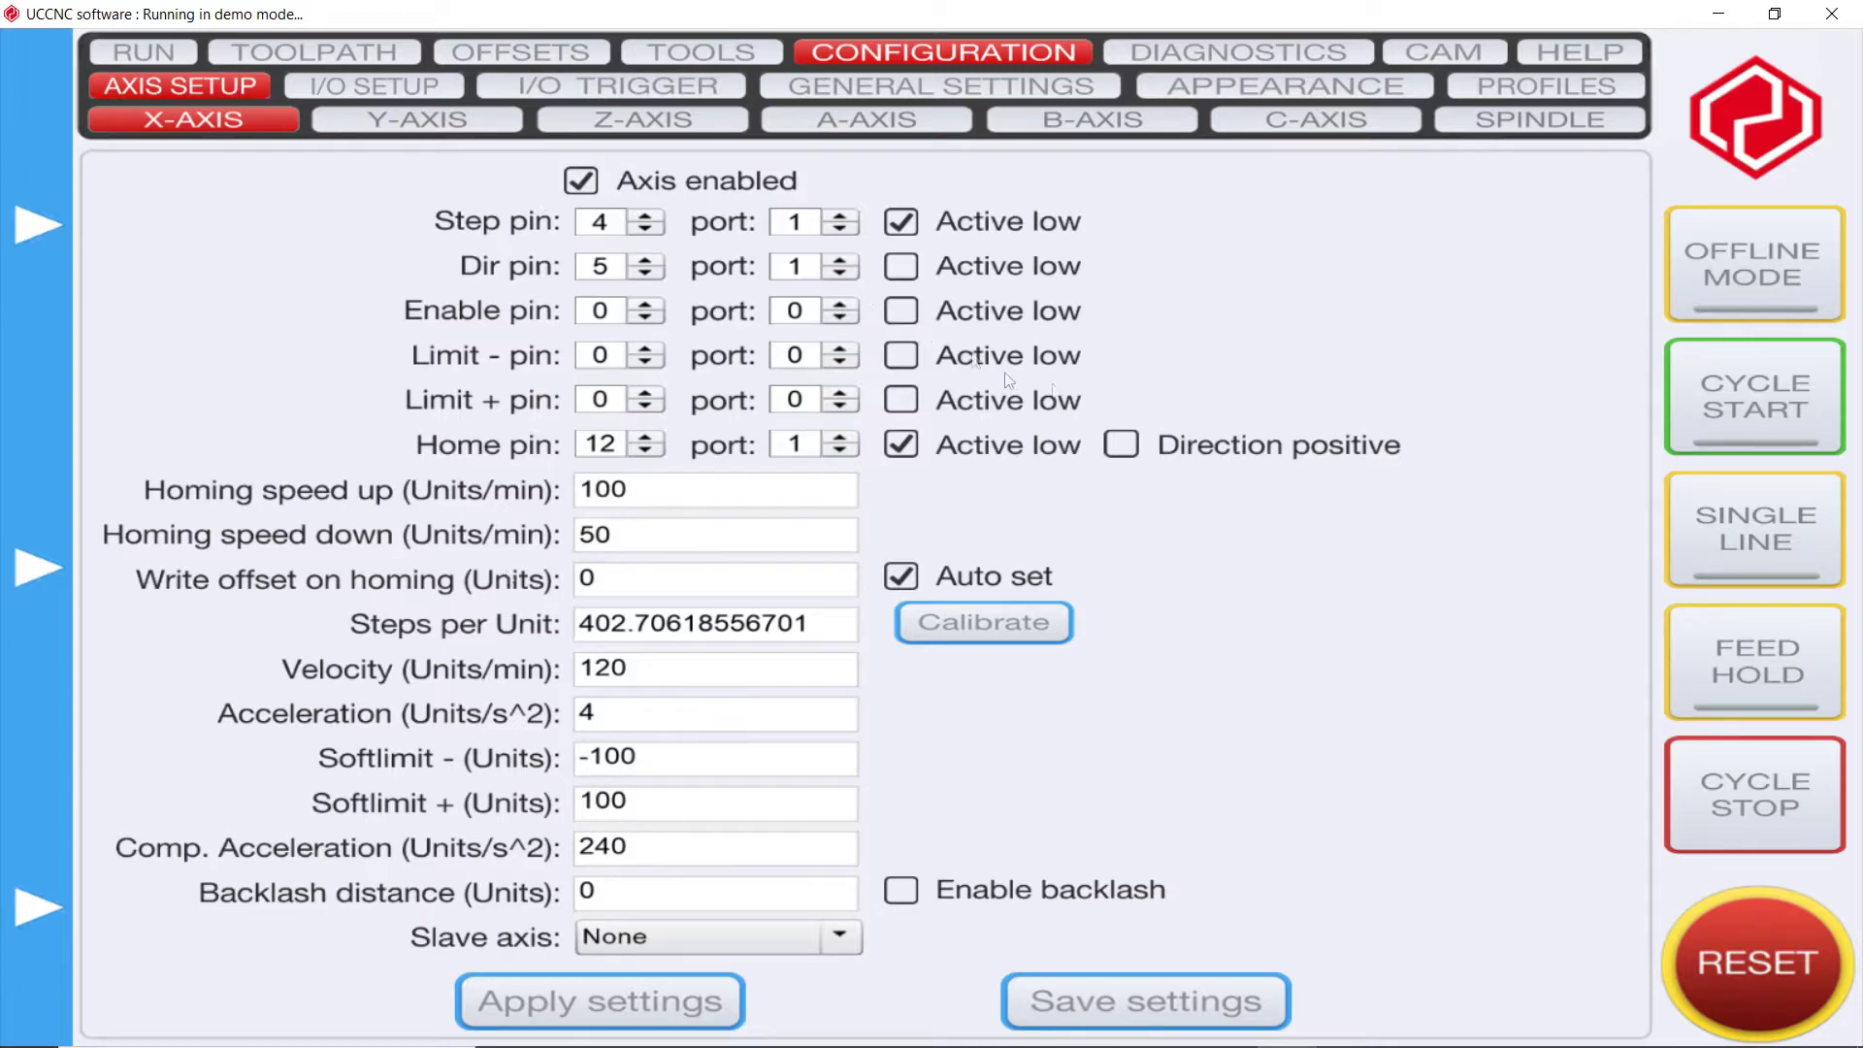
pyautogui.click(177, 56)
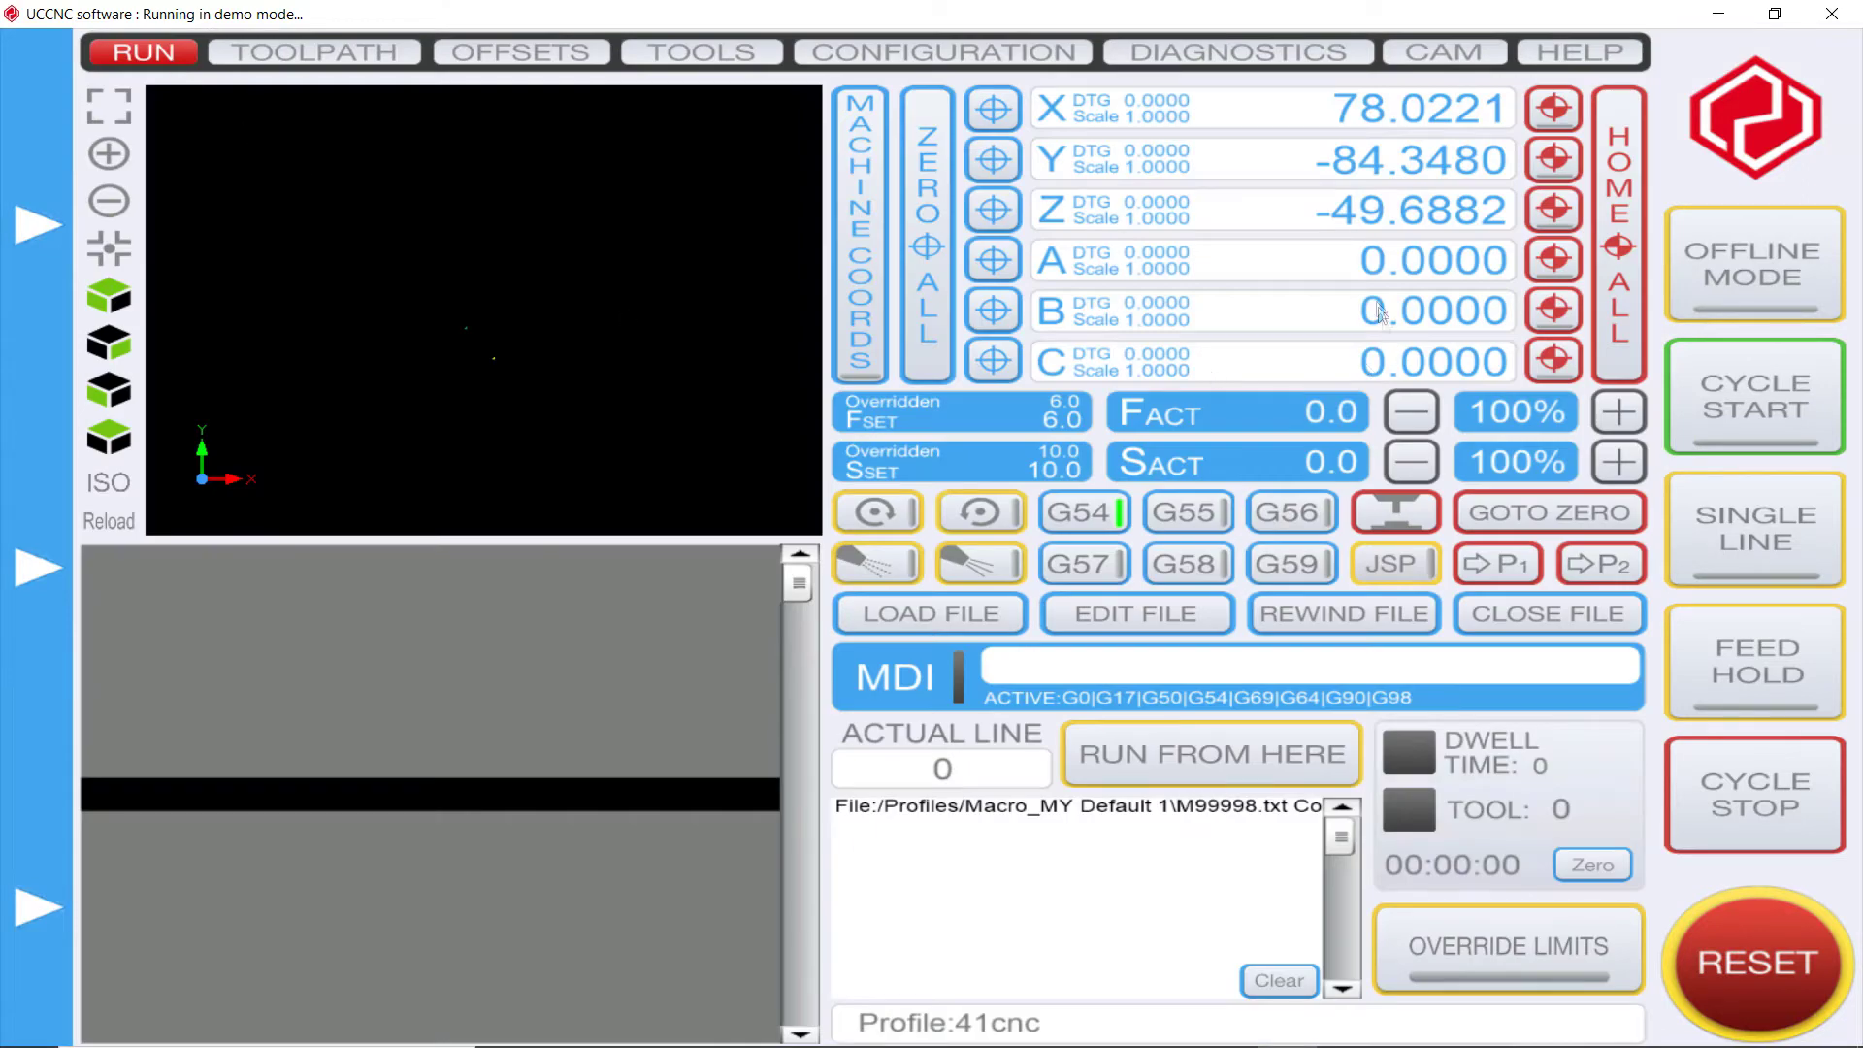